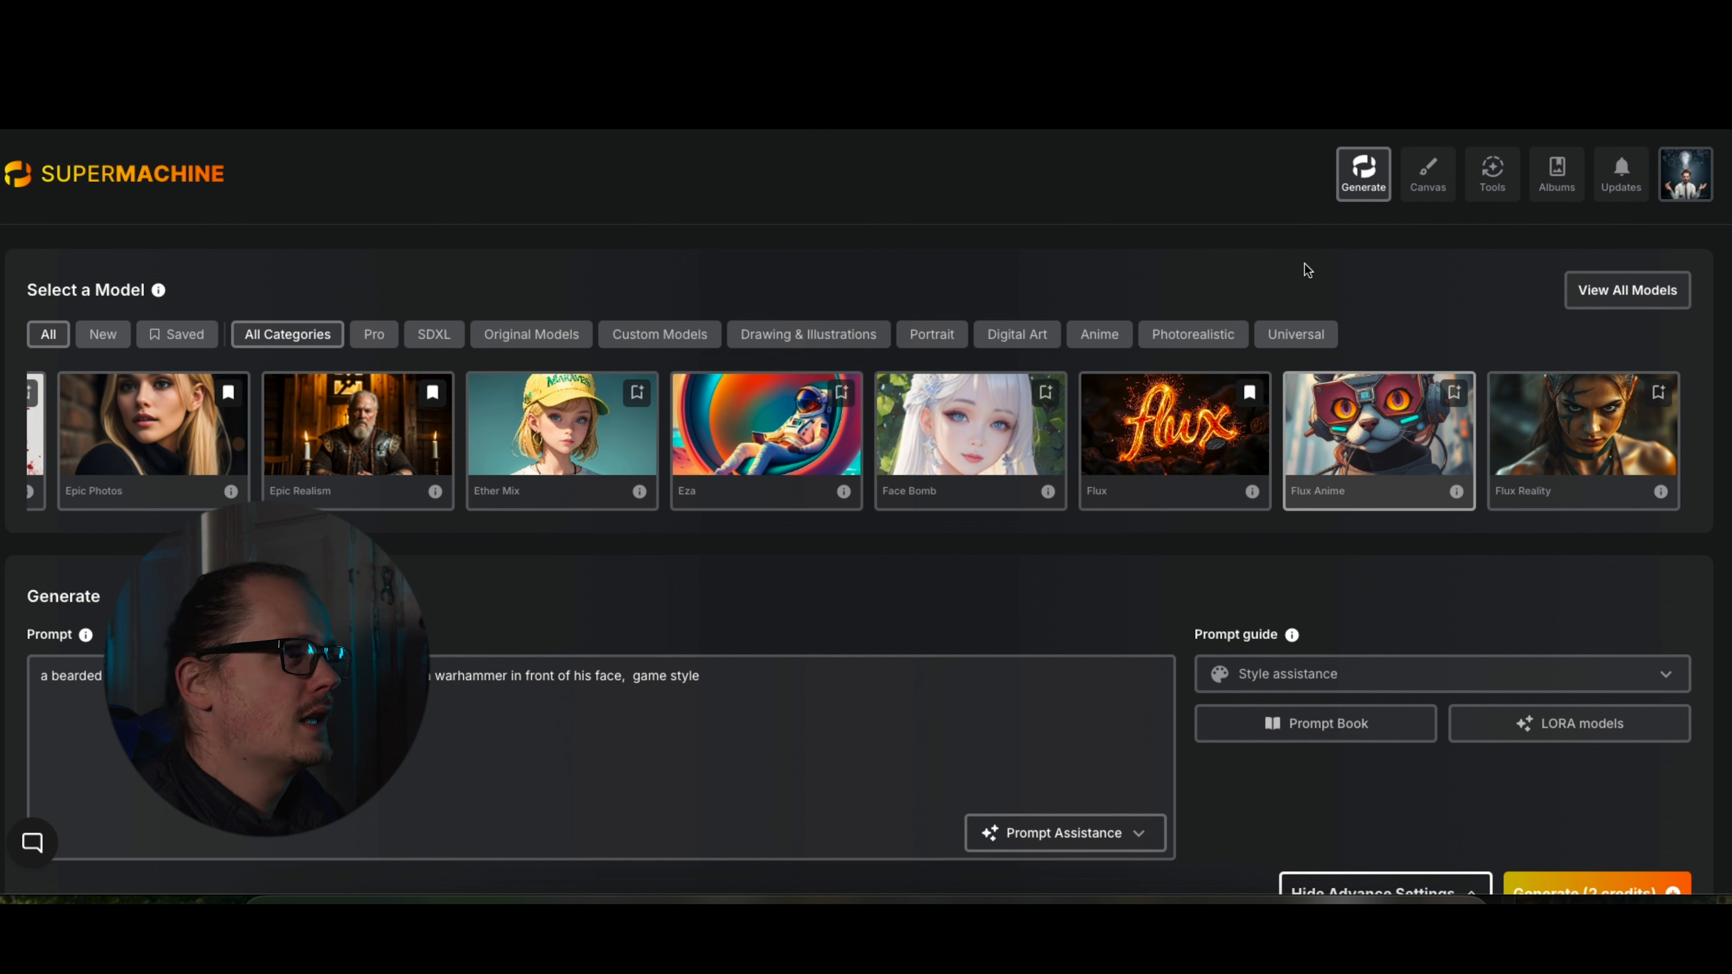
Browse the full list of available image models and close it without choosing one.
left_click(1599, 287)
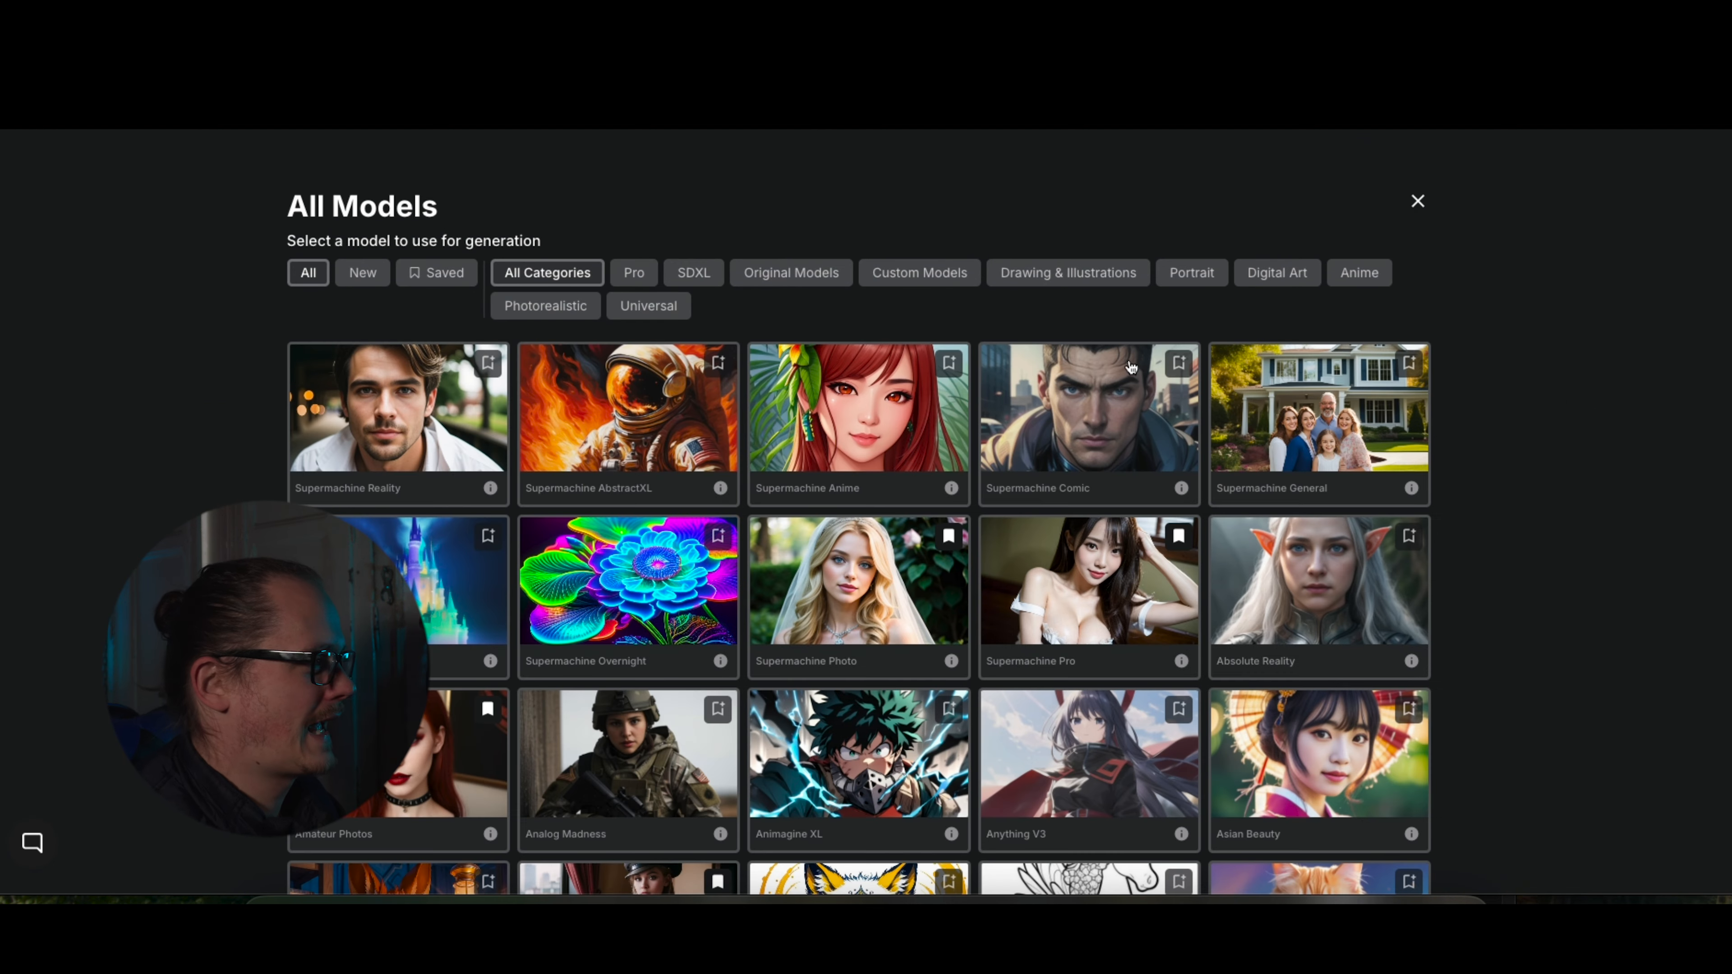
scroll(353, 468, "down", 5)
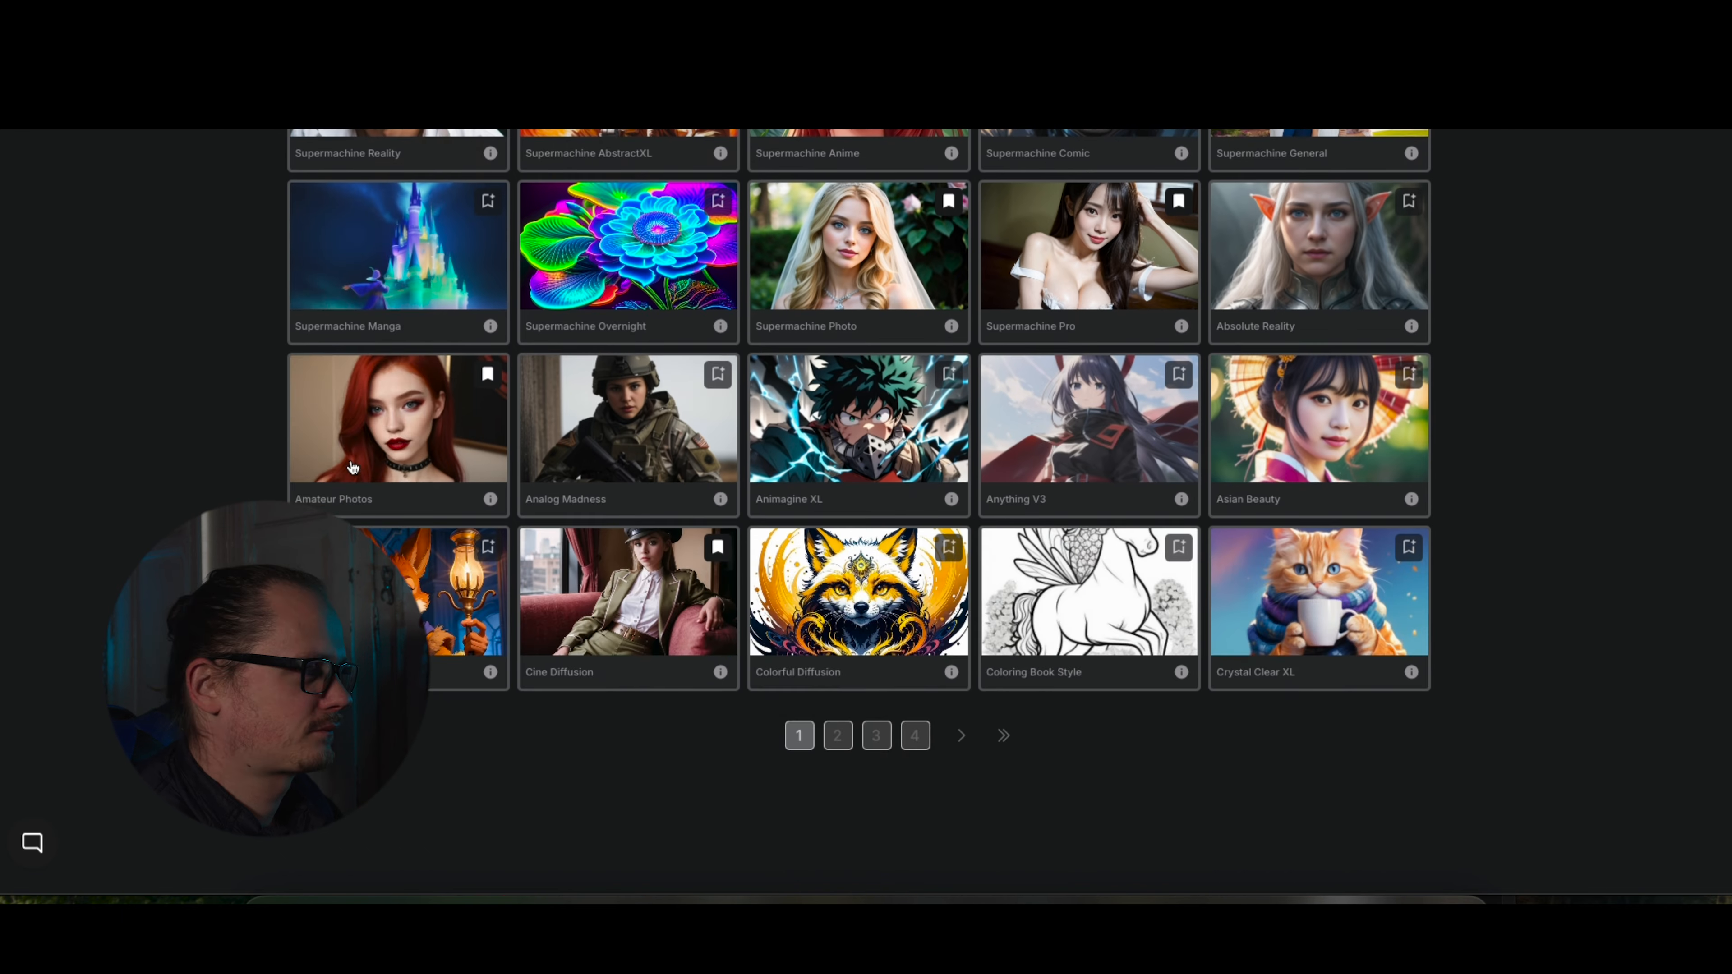
scroll(843, 592, "down", 7)
scroll(870, 553, "up", 12)
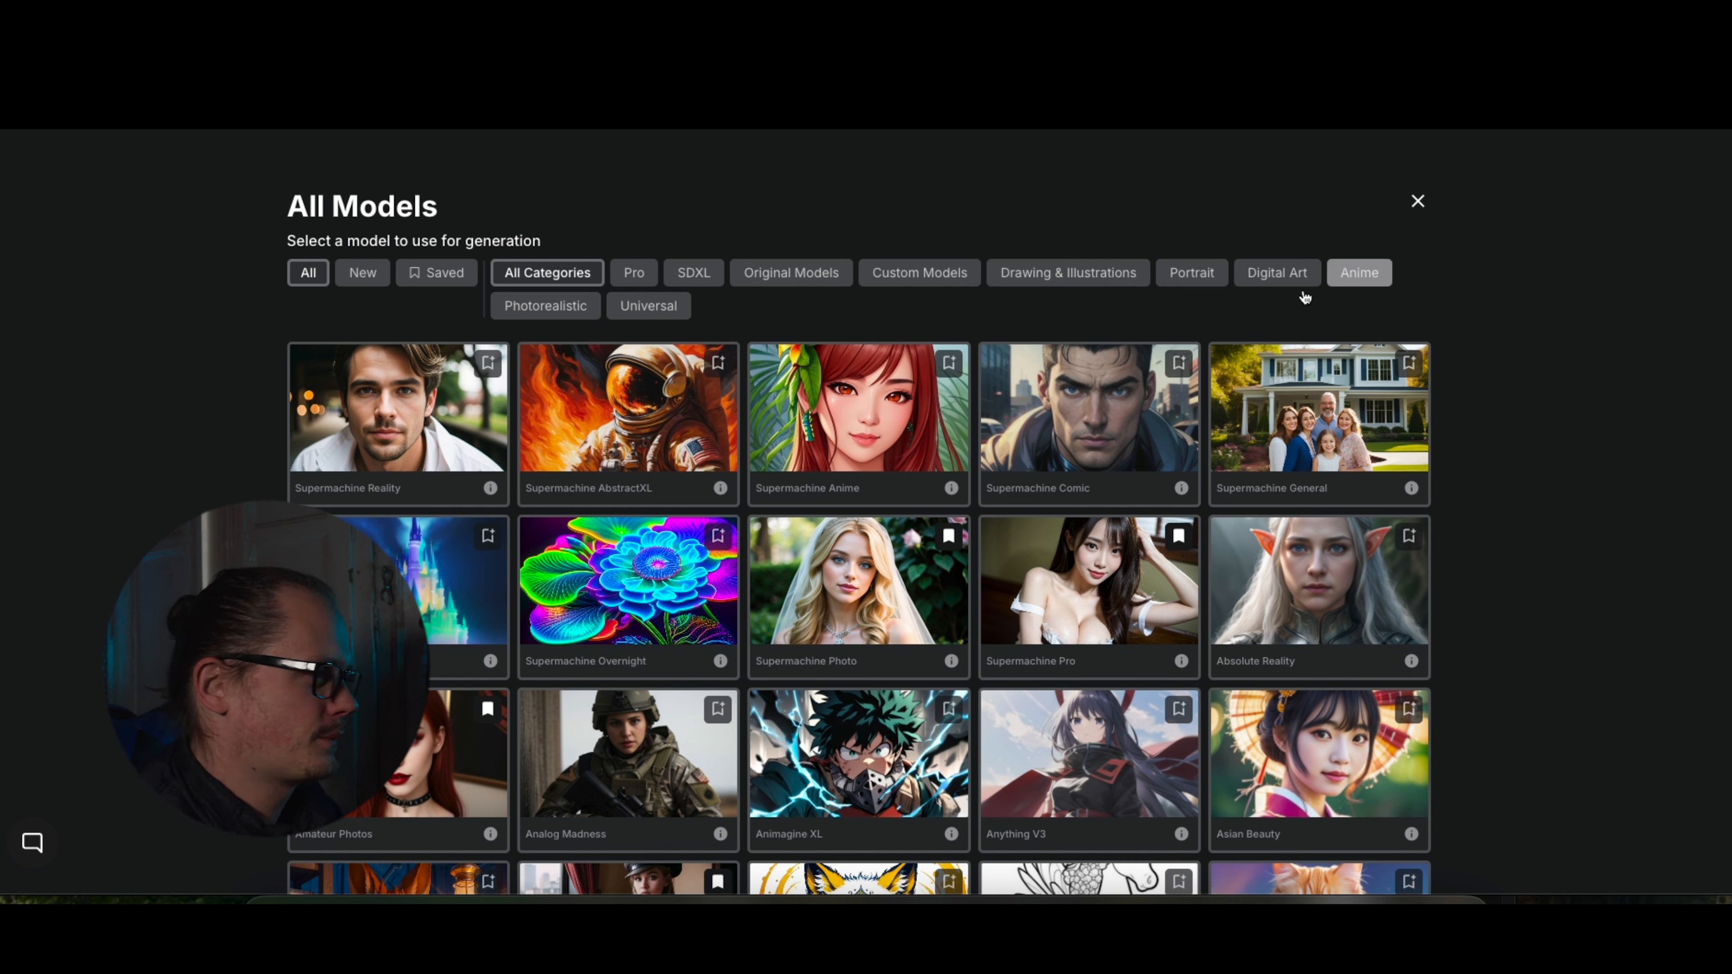
left_click(1417, 200)
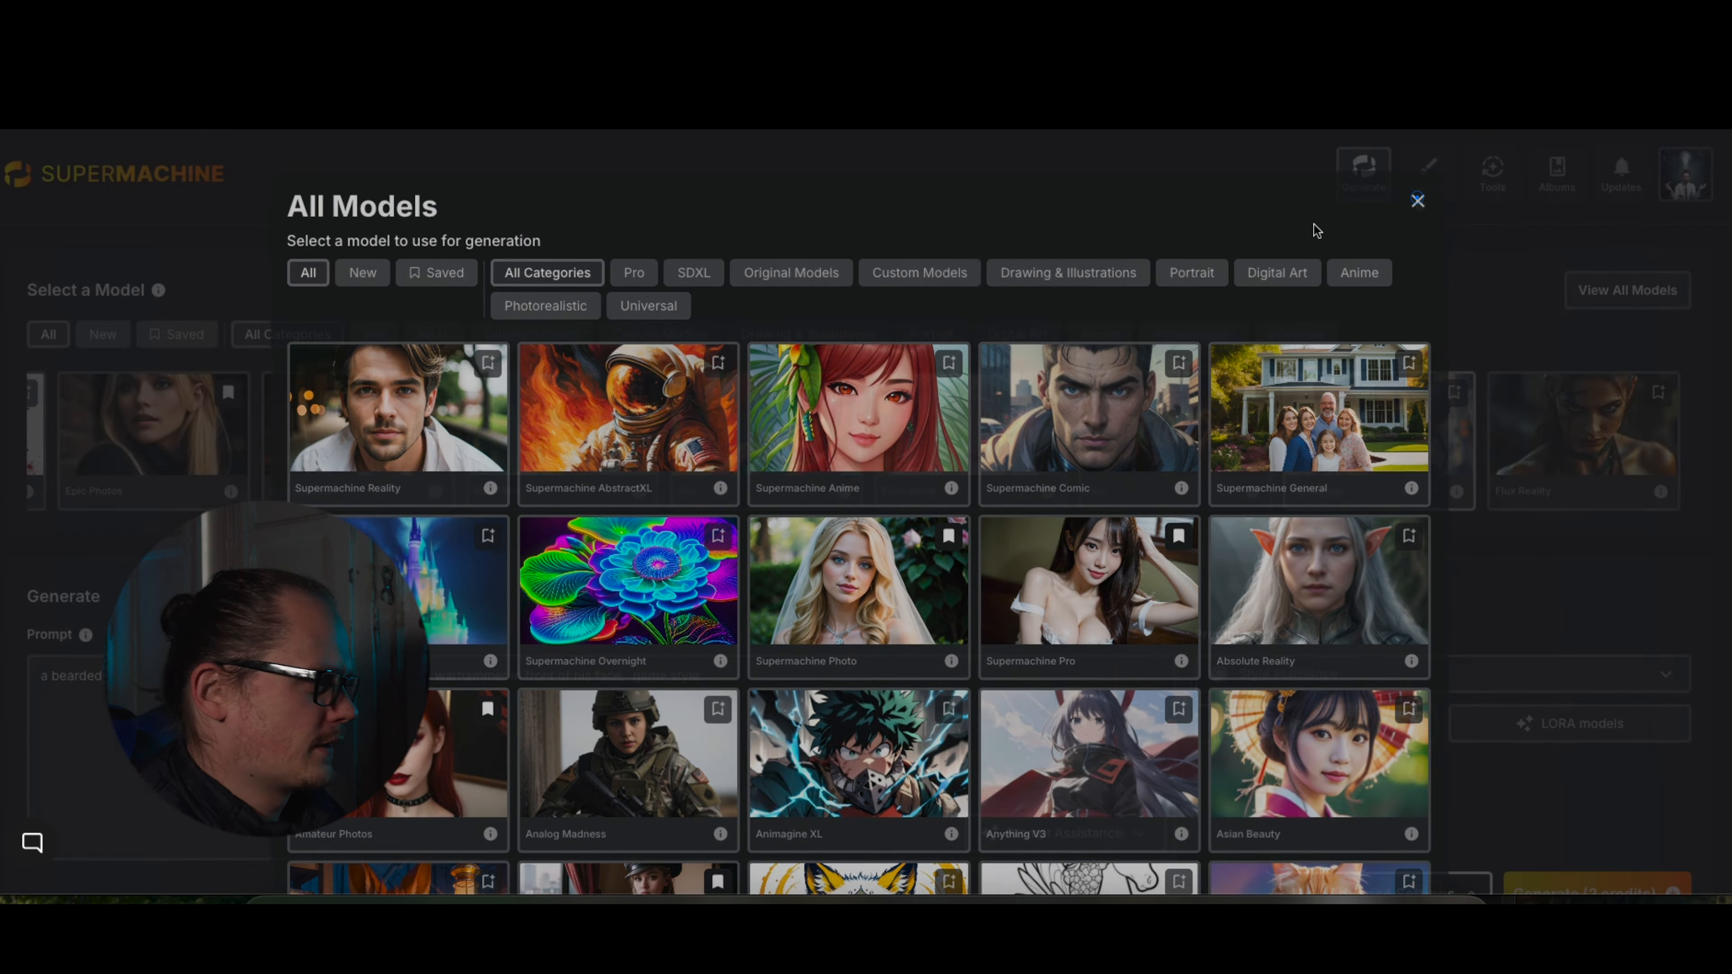
Review the earlier generated outputs, comparing the Flux Anime, Supermachine Reality, tools output and Supermachine One image sets.
scroll(687, 546, "down", 15)
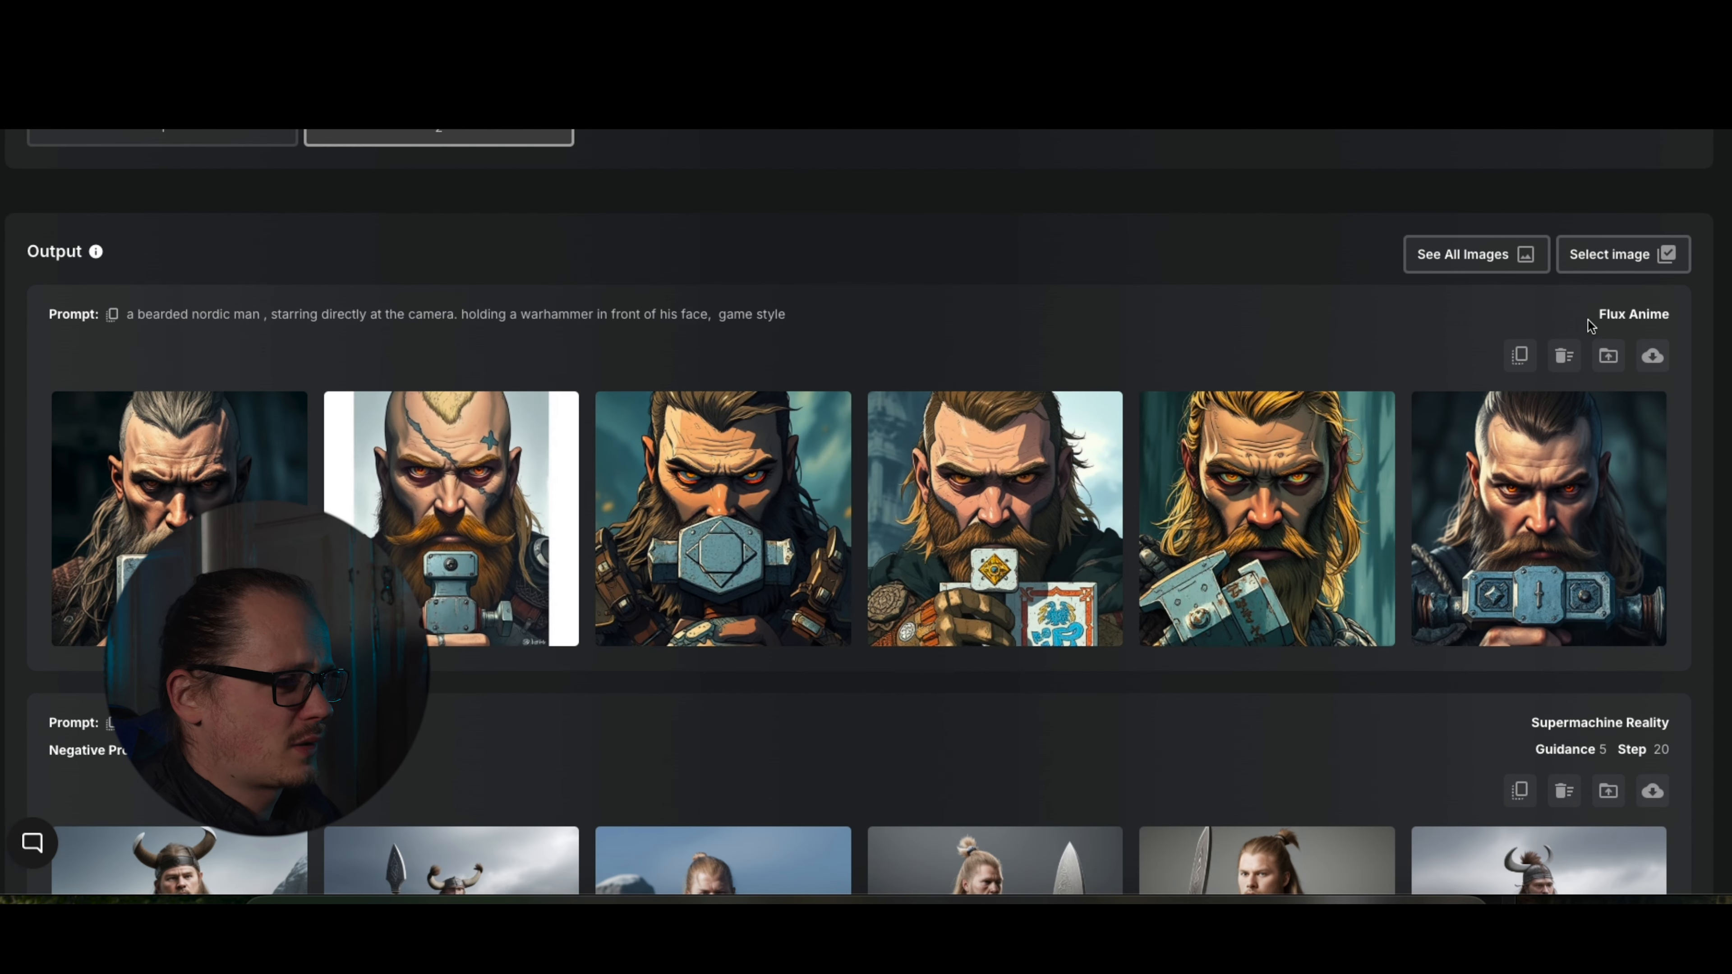
left_click_drag(1596, 315, 1671, 316)
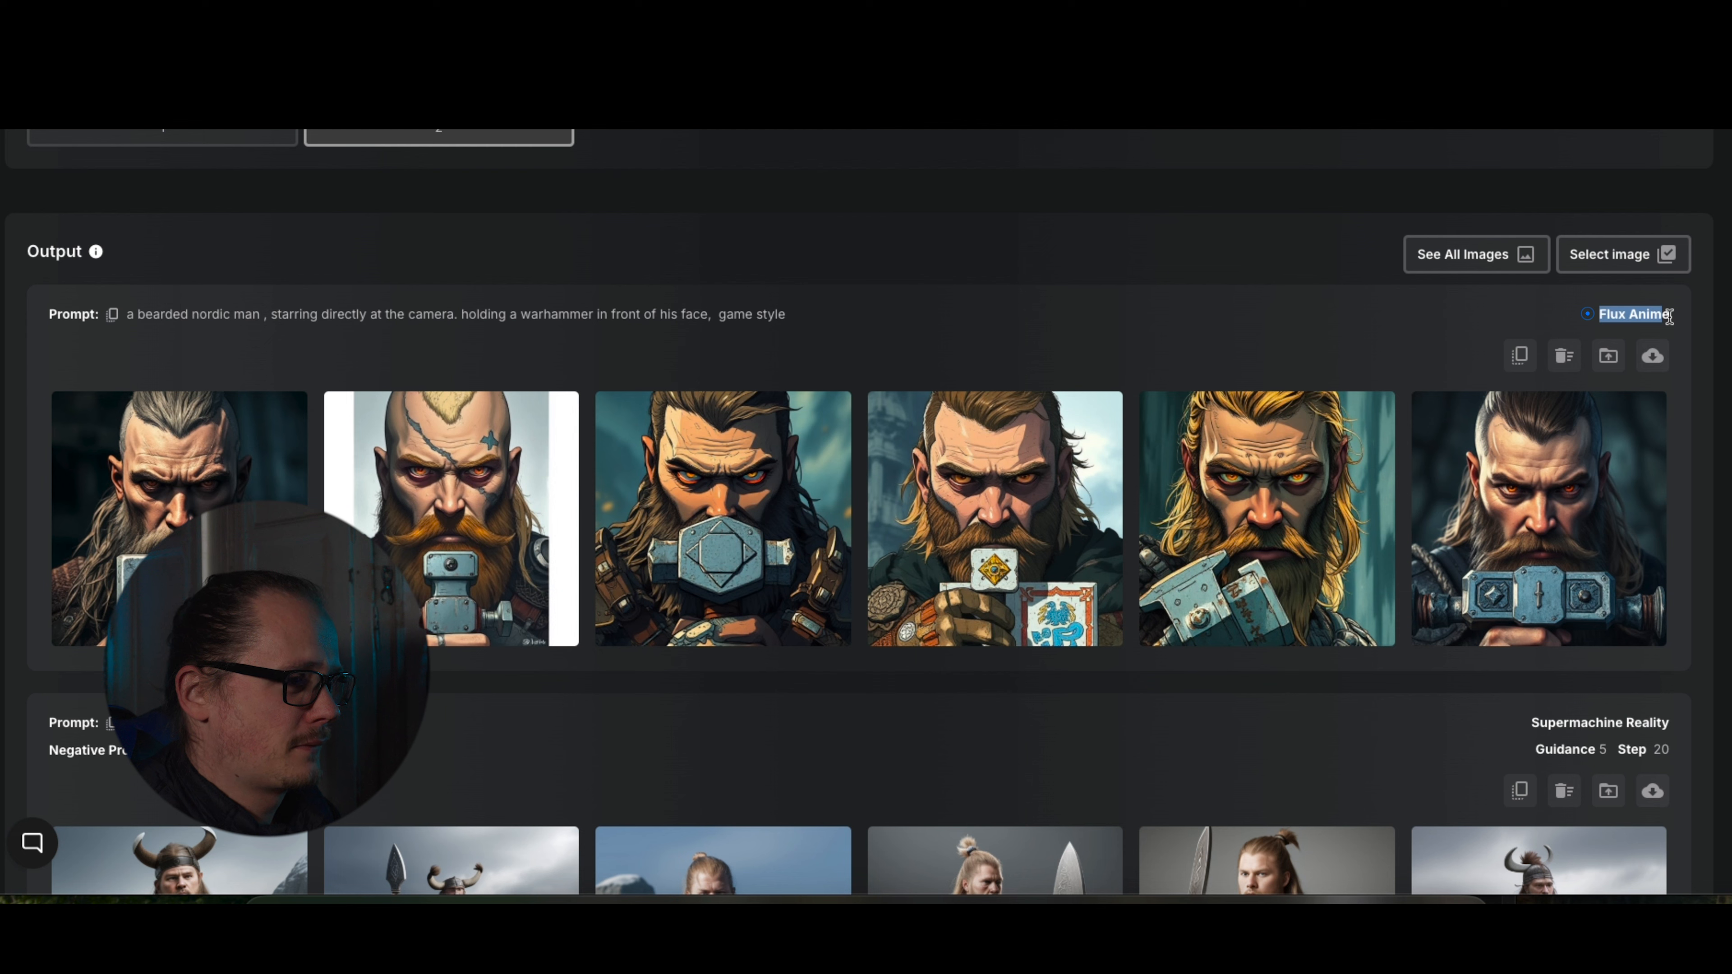
left_click(1369, 316)
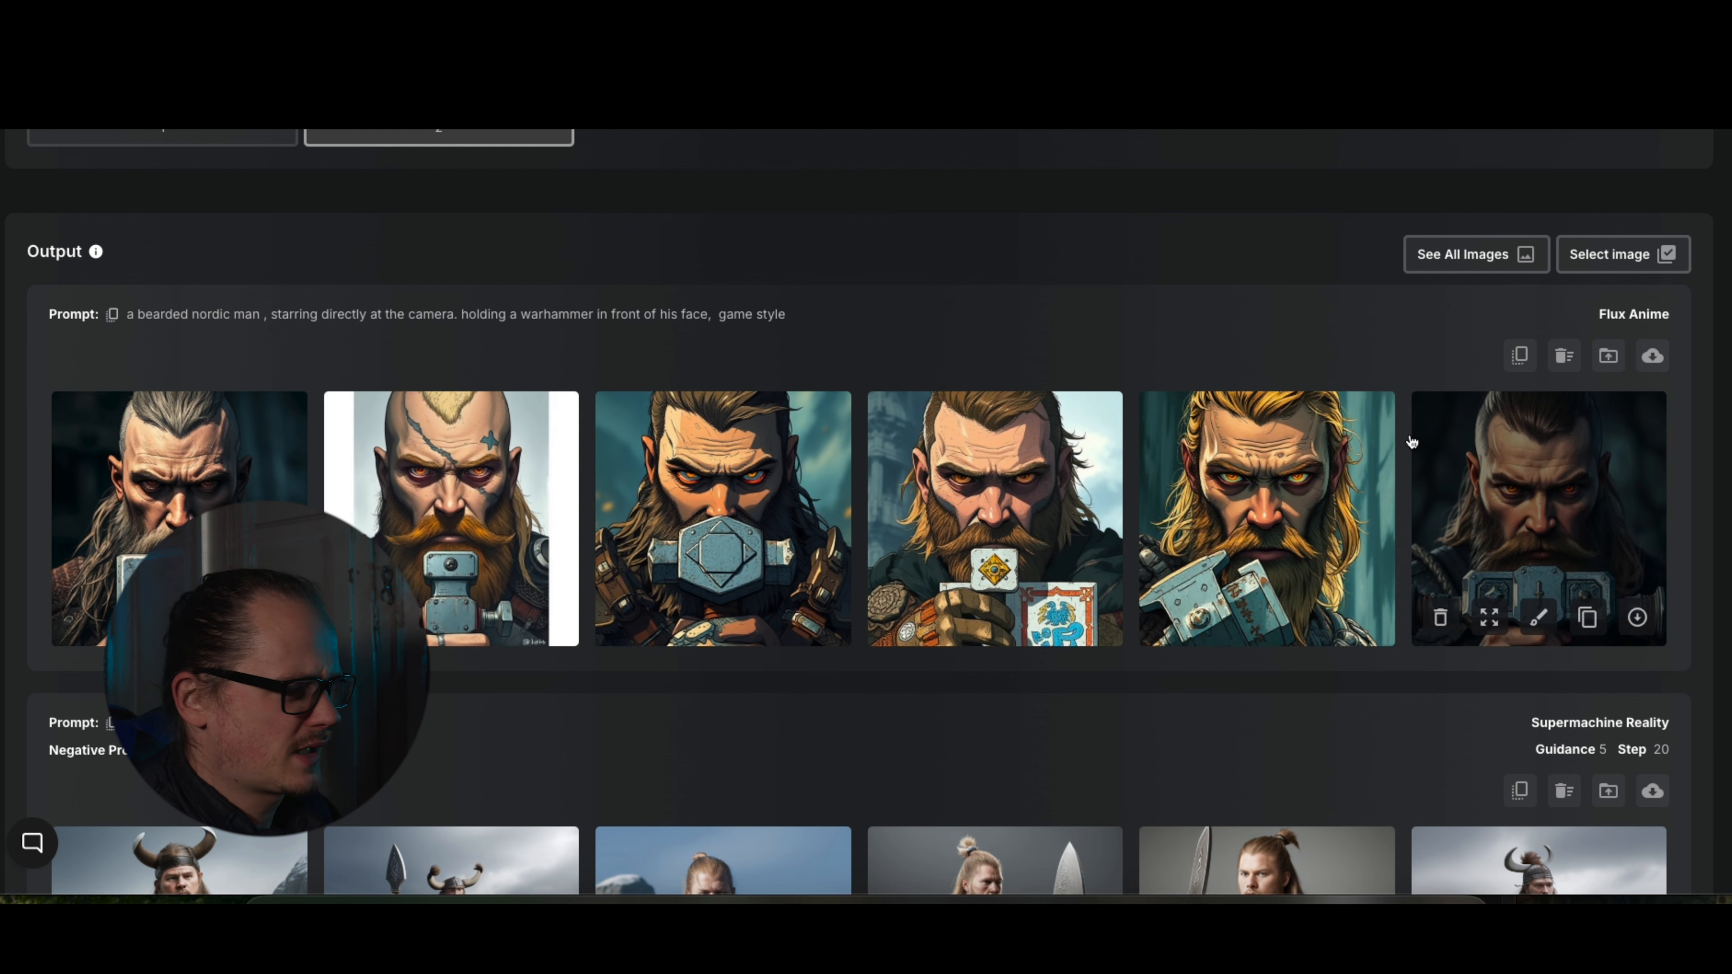
scroll(1519, 284, "down", 8)
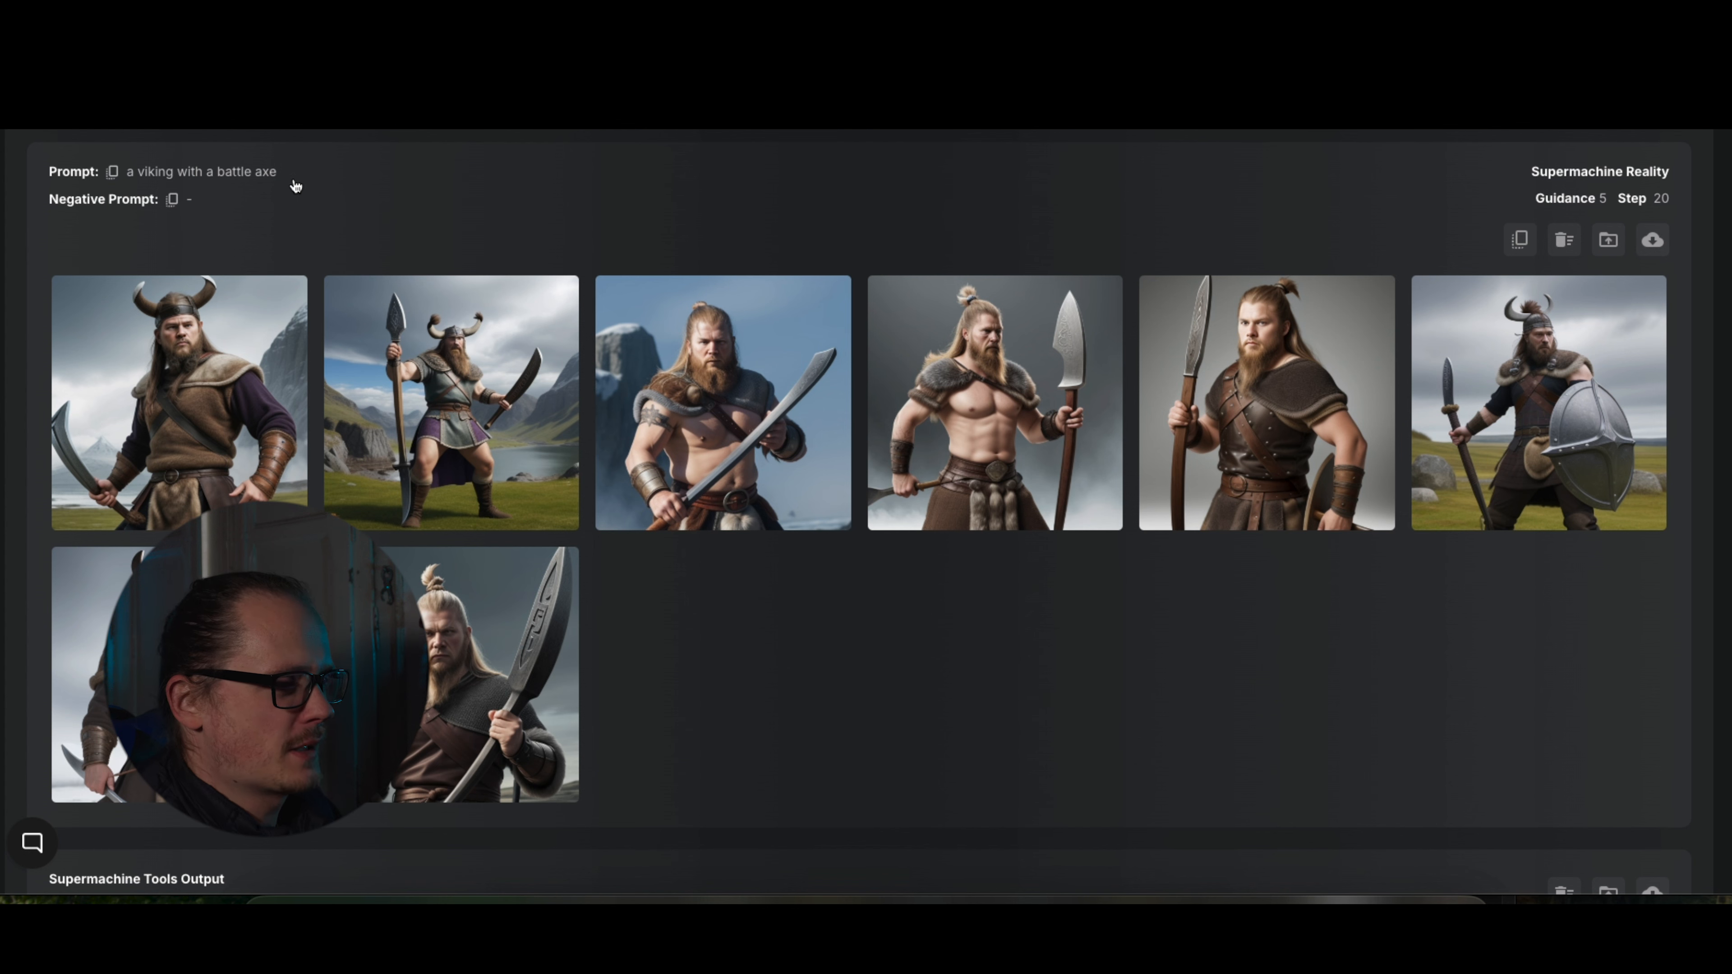
scroll(490, 242, "down", 10)
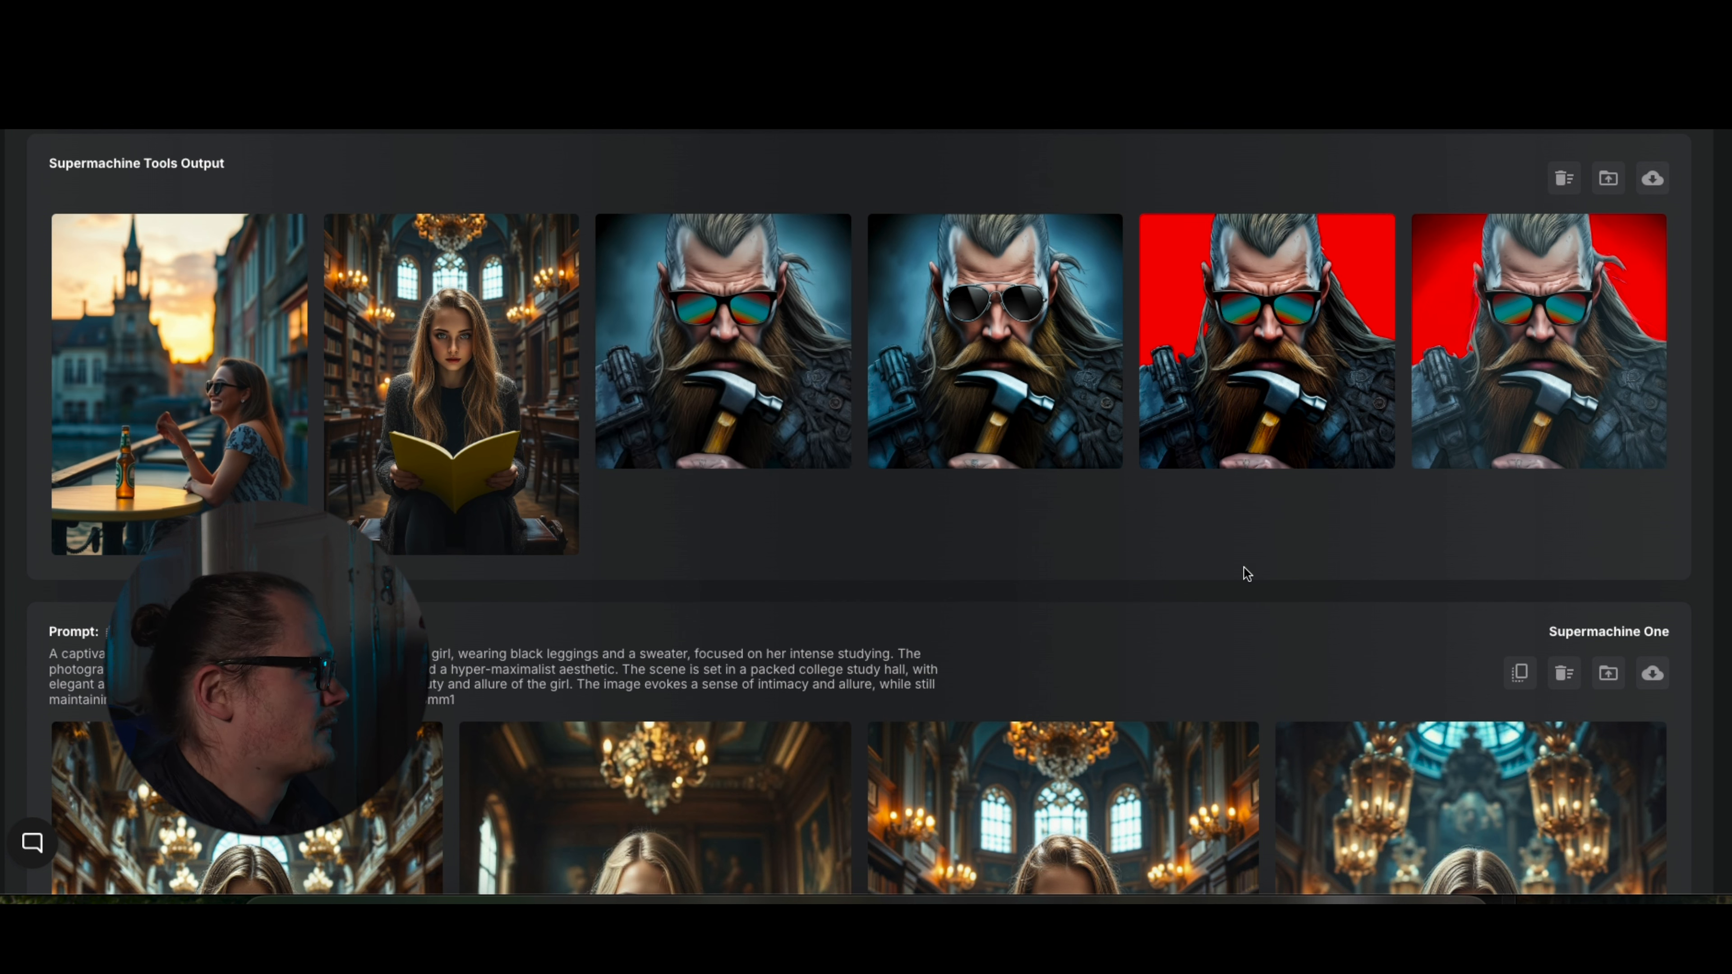
scroll(1241, 547, "down", 5)
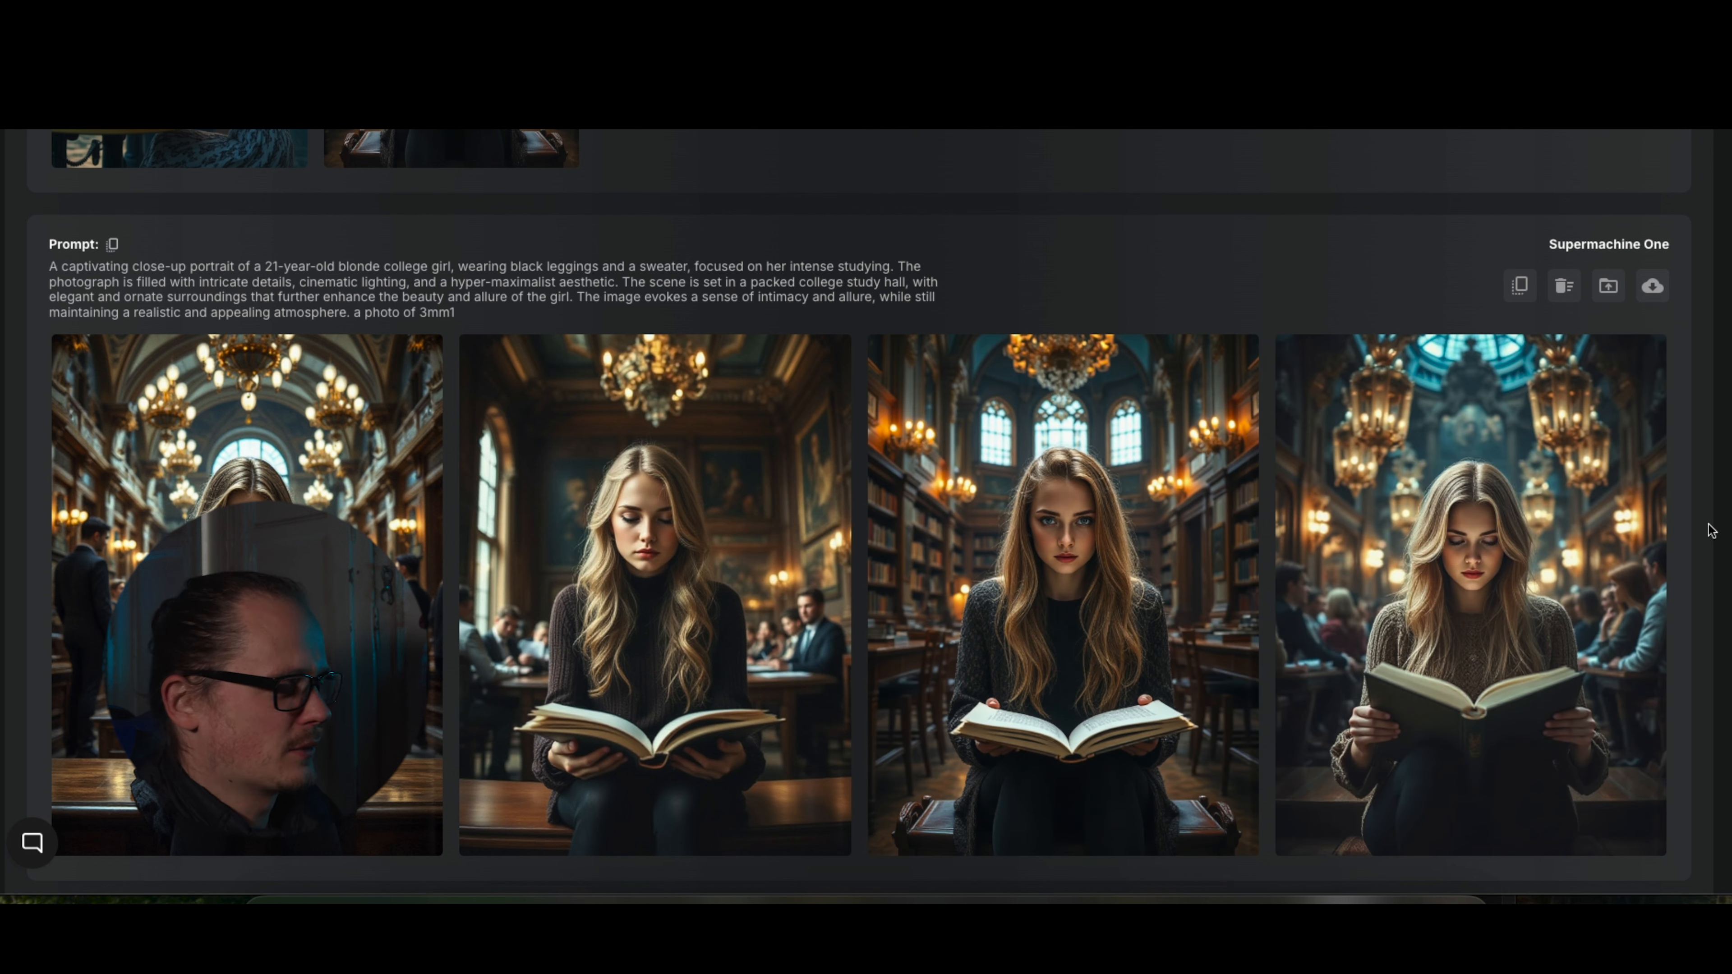
mouse_move(1425, 452)
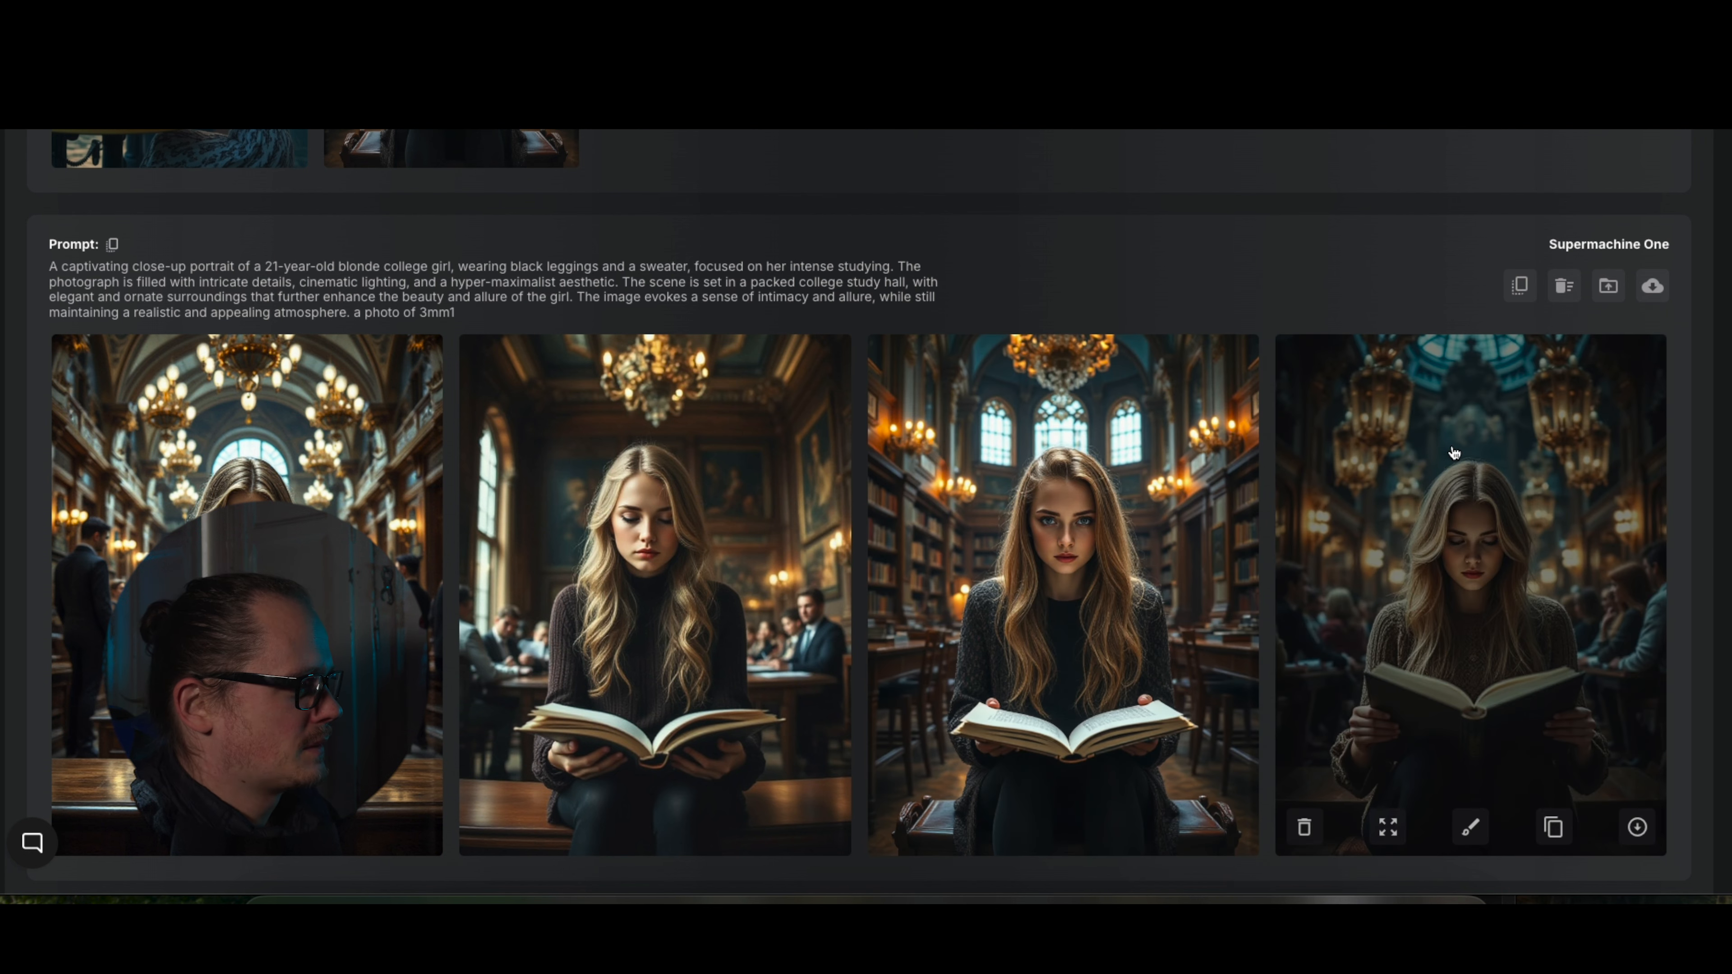
scroll(1452, 450, "up", 20)
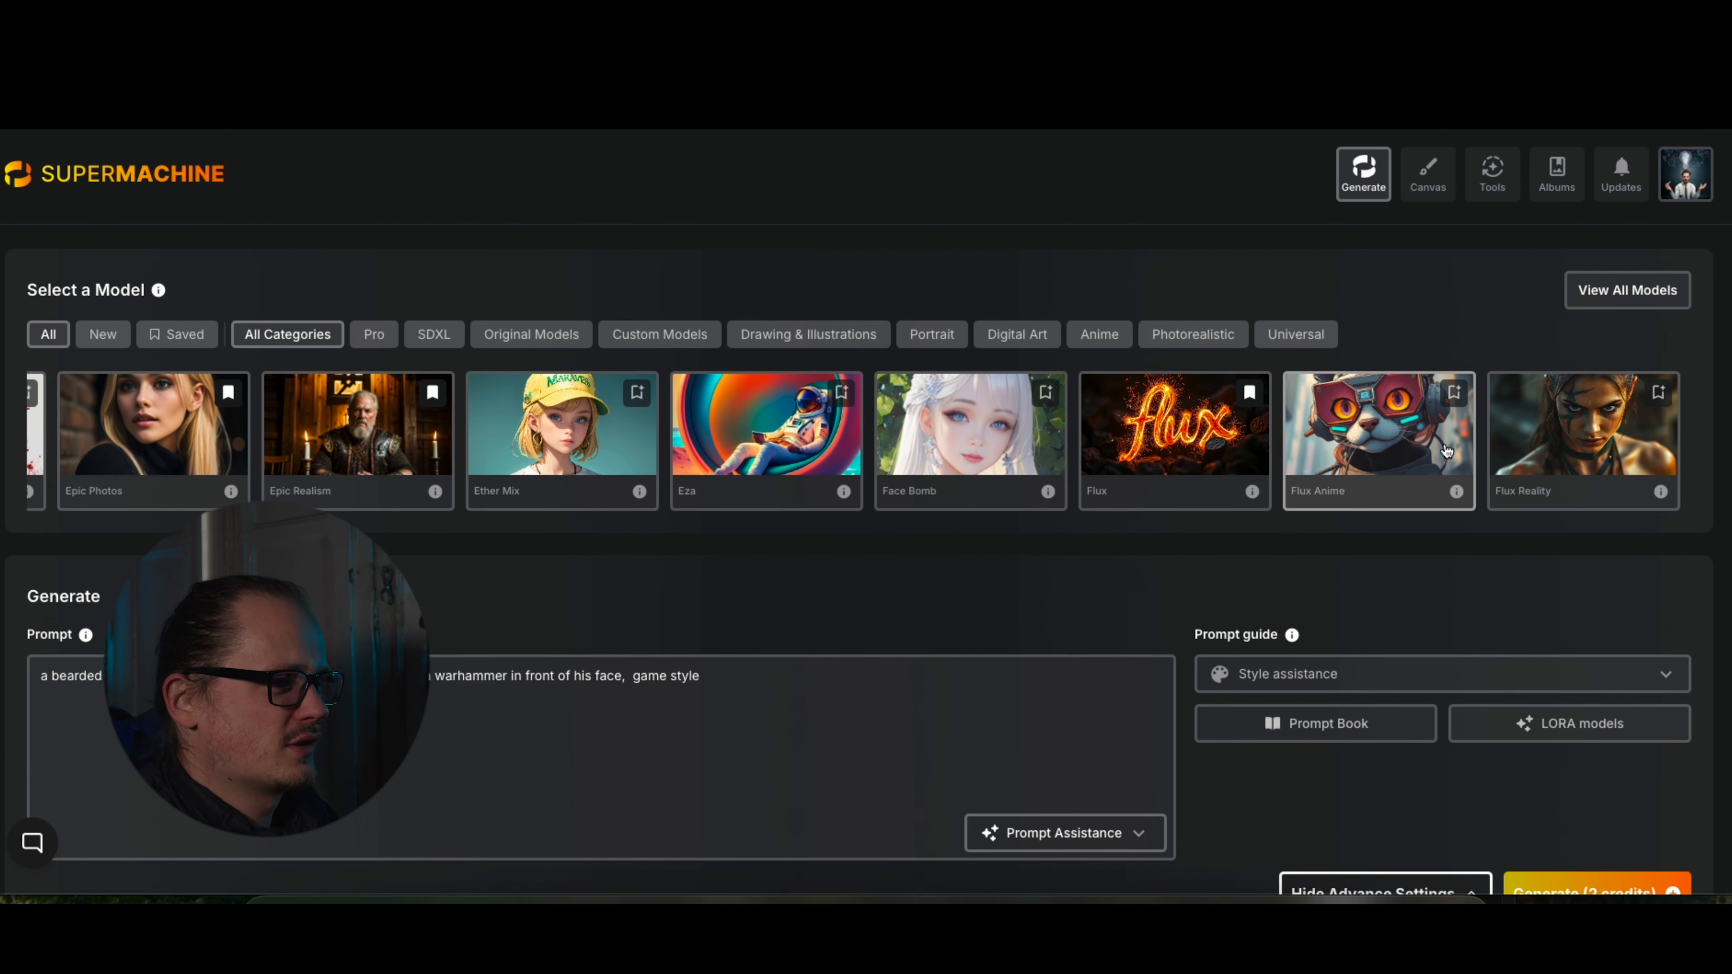
Load the Home album's grey-haired warrior holding a diamond-marked hammer as the initial image in the Instruct tool.
left_click(1494, 186)
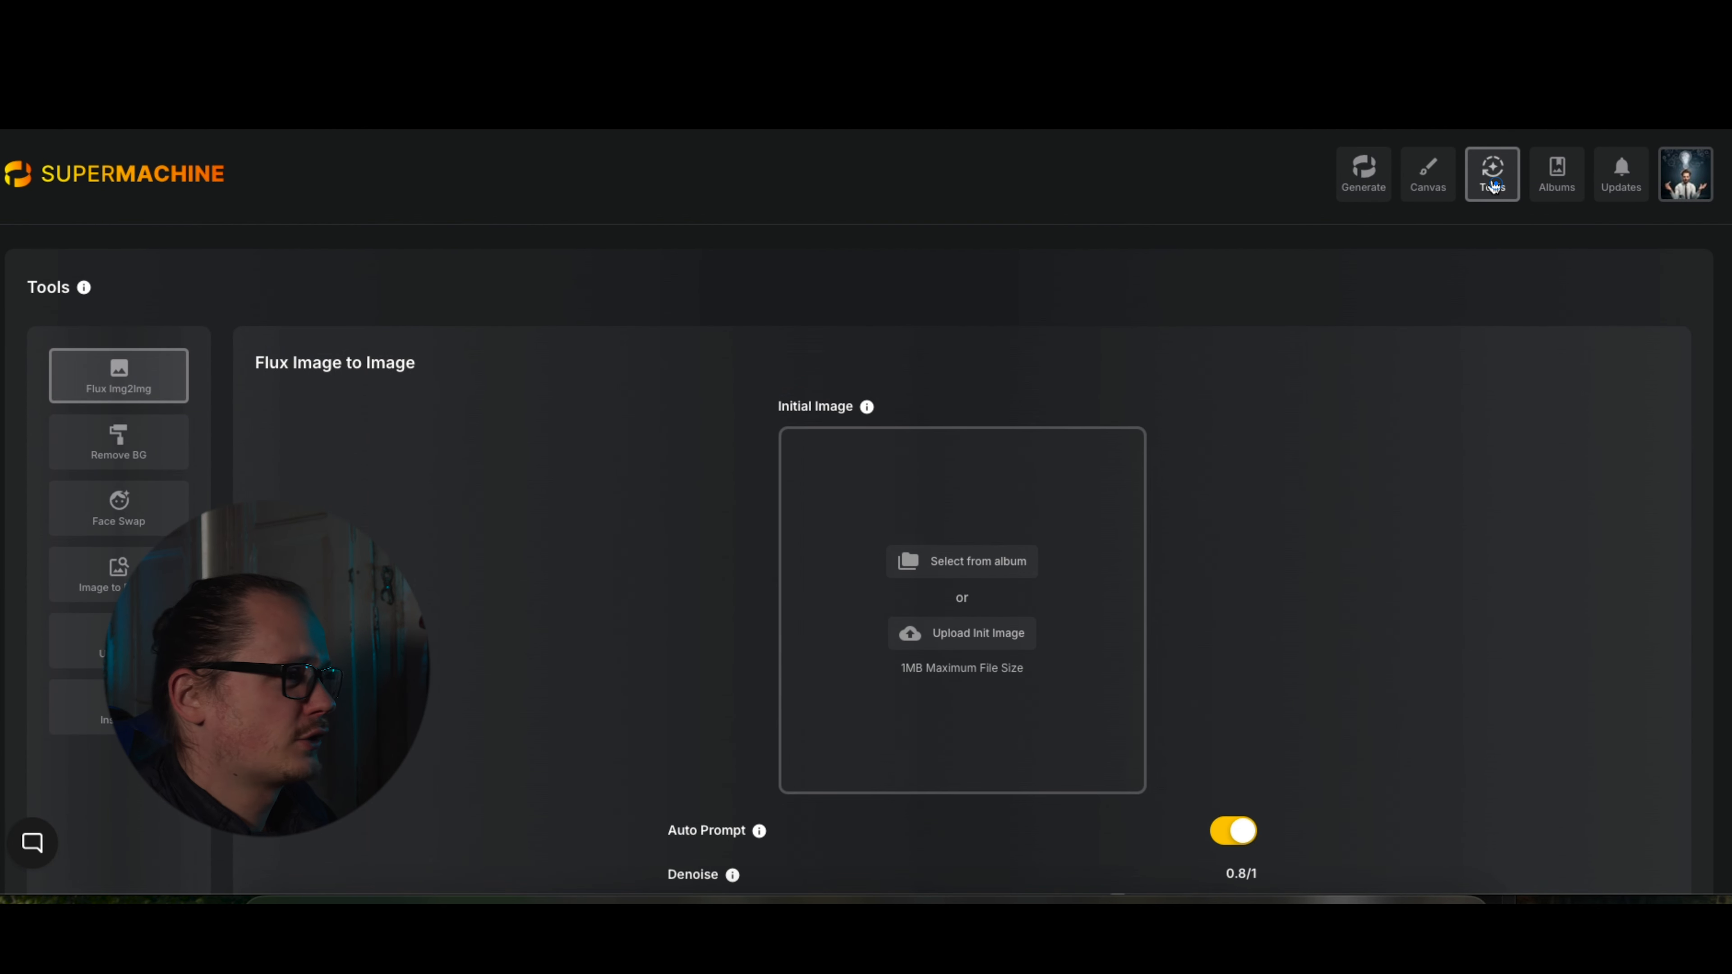
left_click(129, 708)
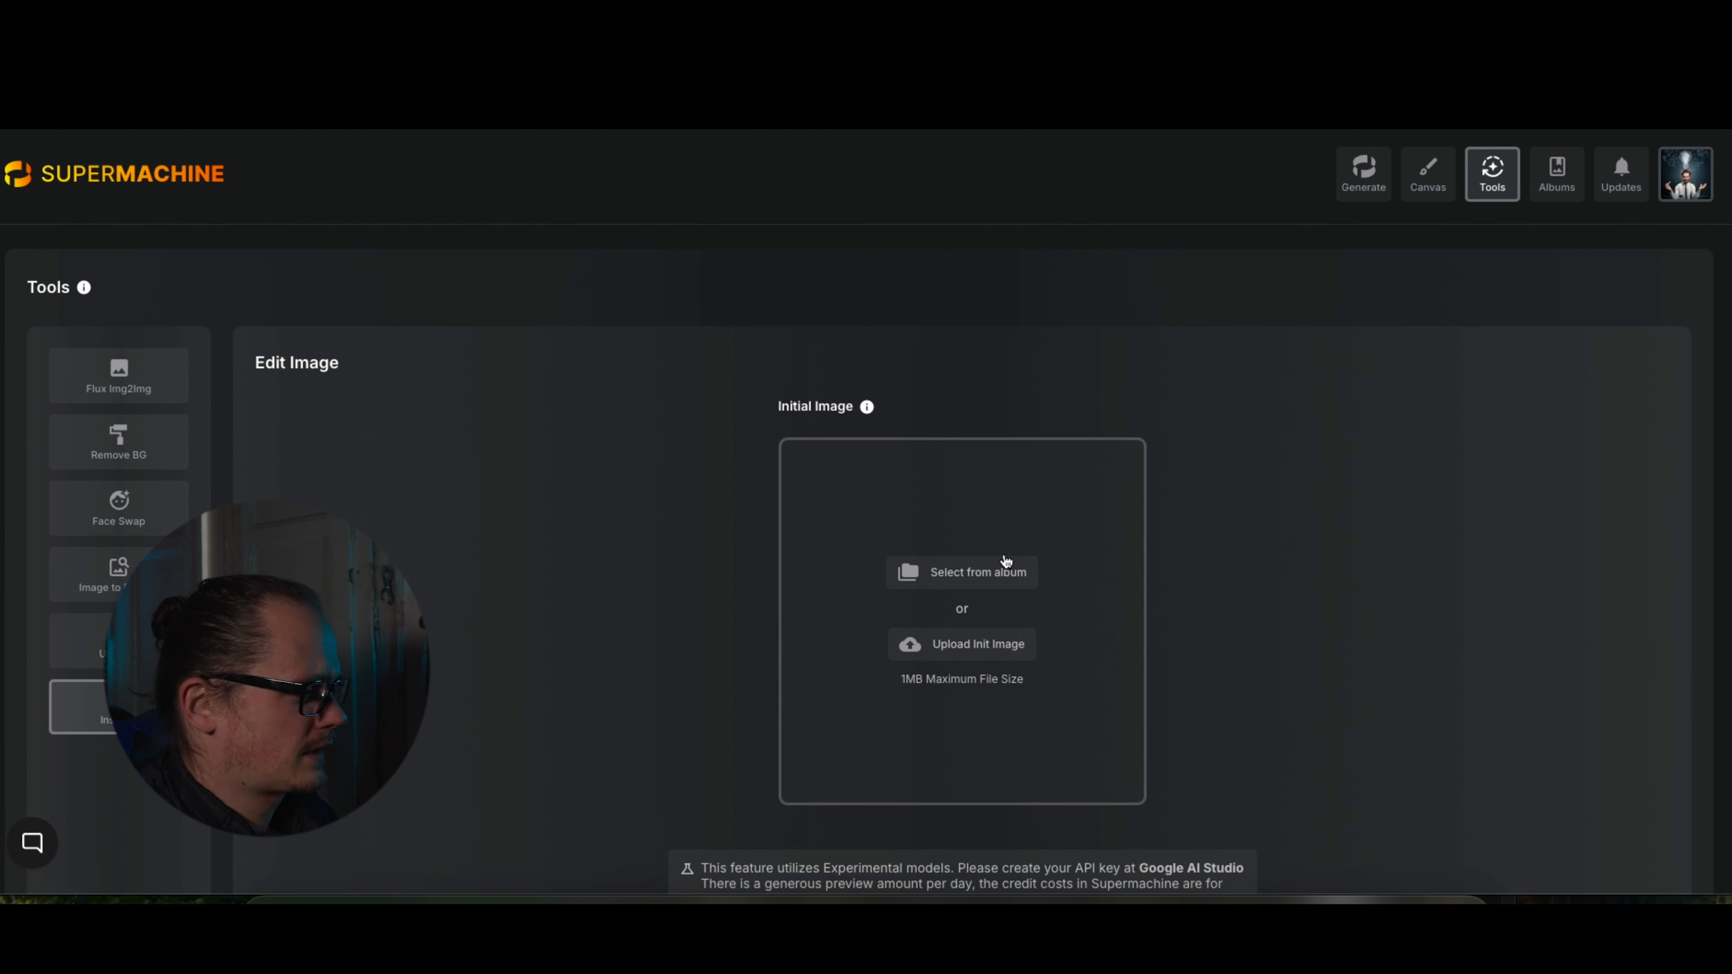
left_click(996, 579)
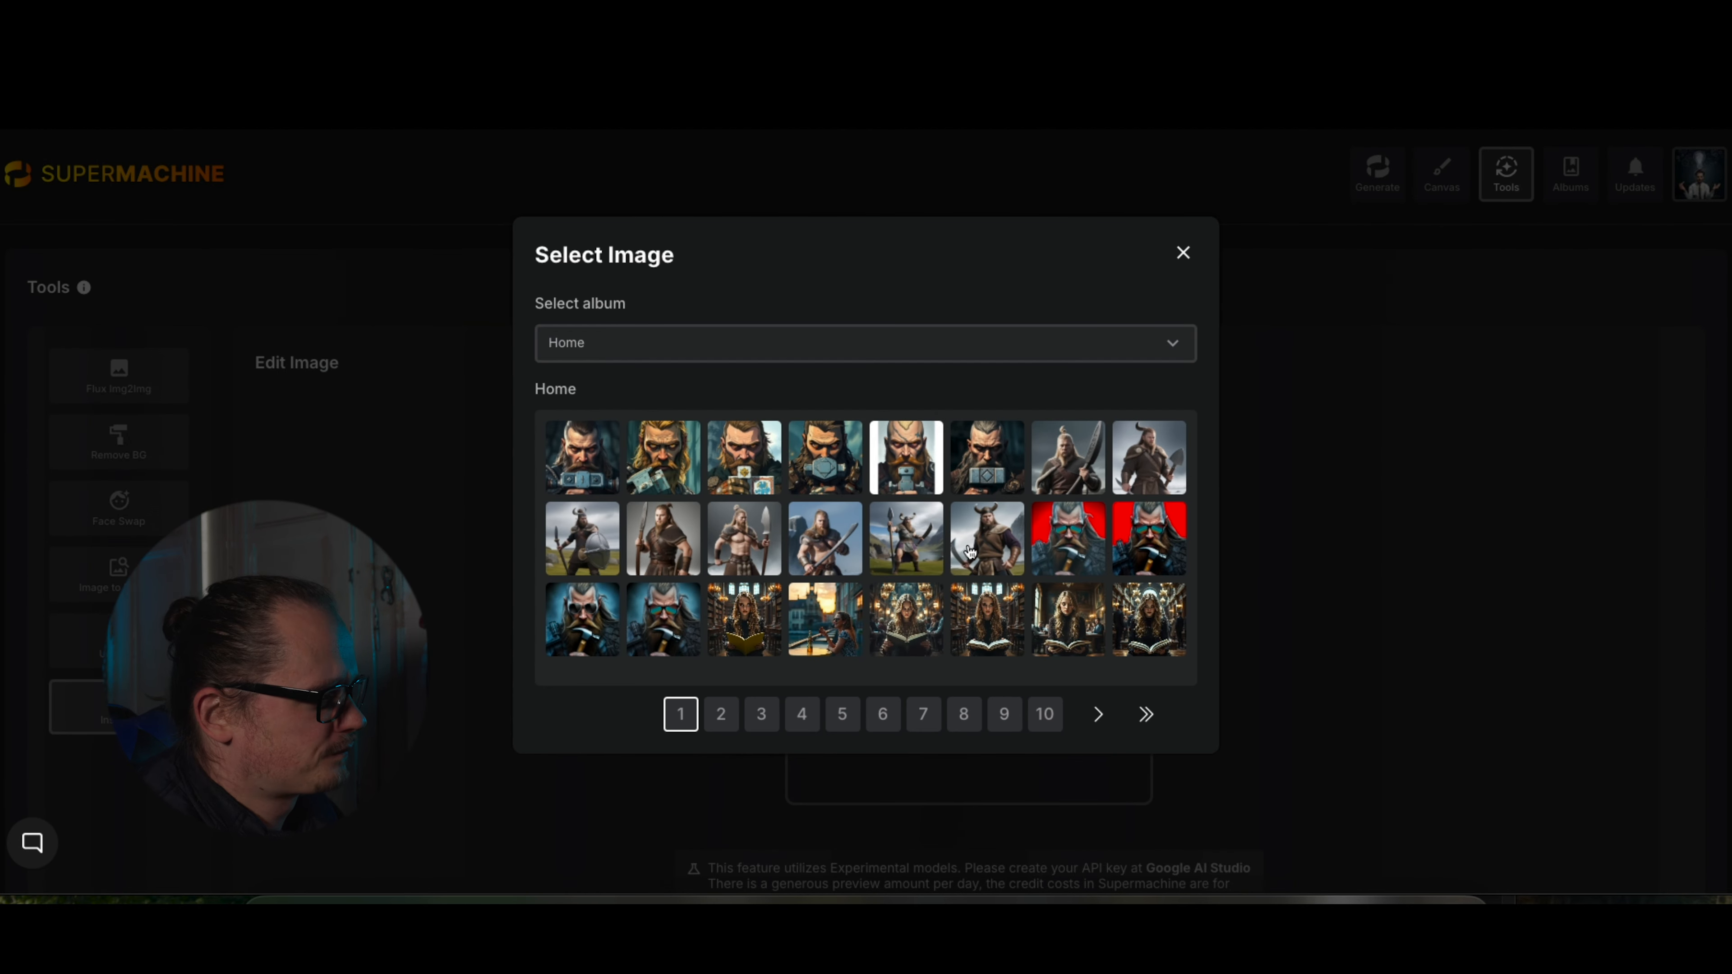
left_click(996, 474)
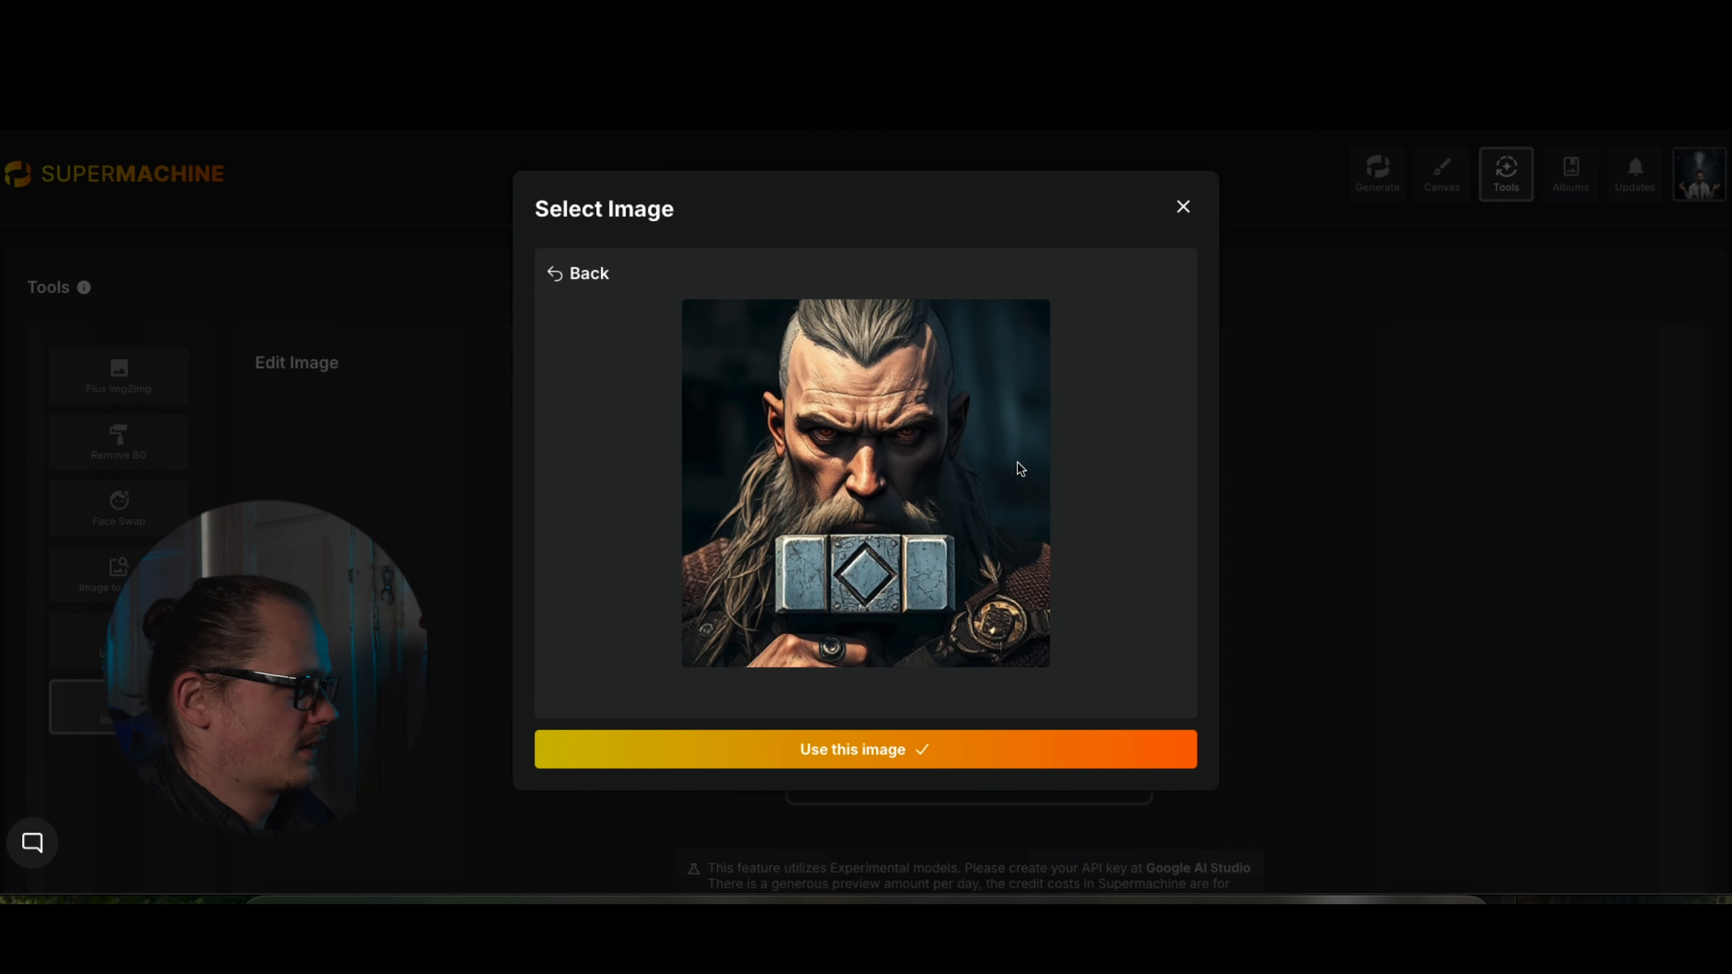
left_click(896, 752)
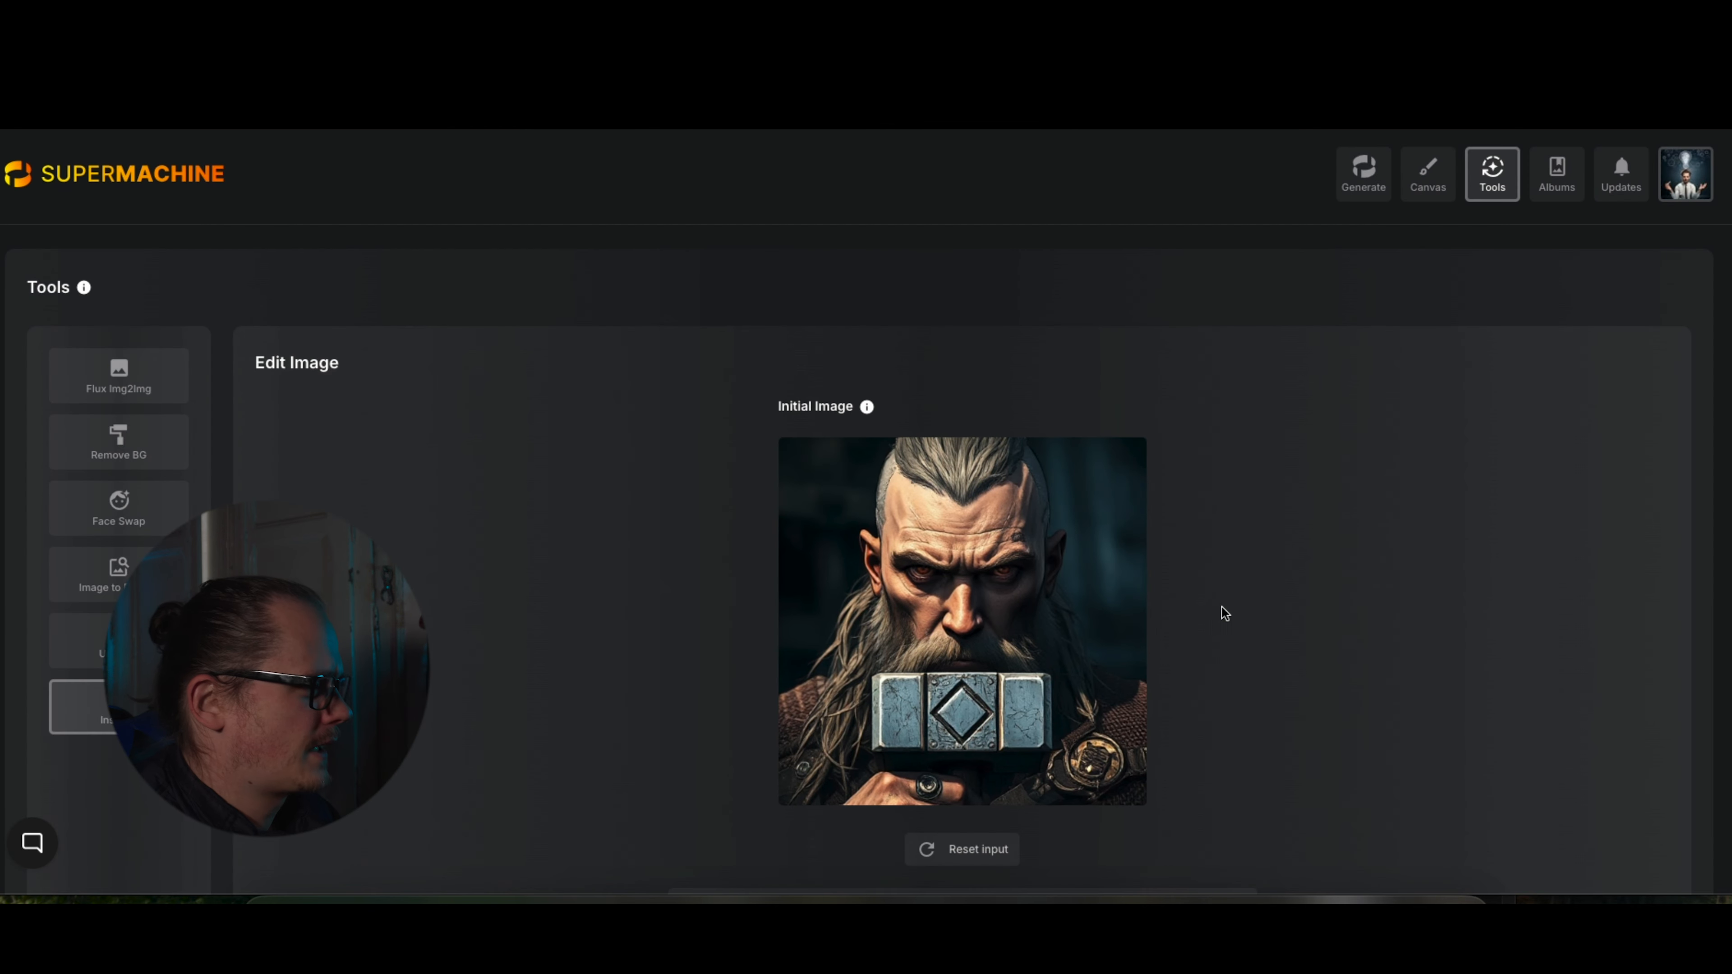
Copy the generated API key from Google AI Studio and paste it as the Instruct tool's Google API key.
scroll(1314, 551, "down", 2)
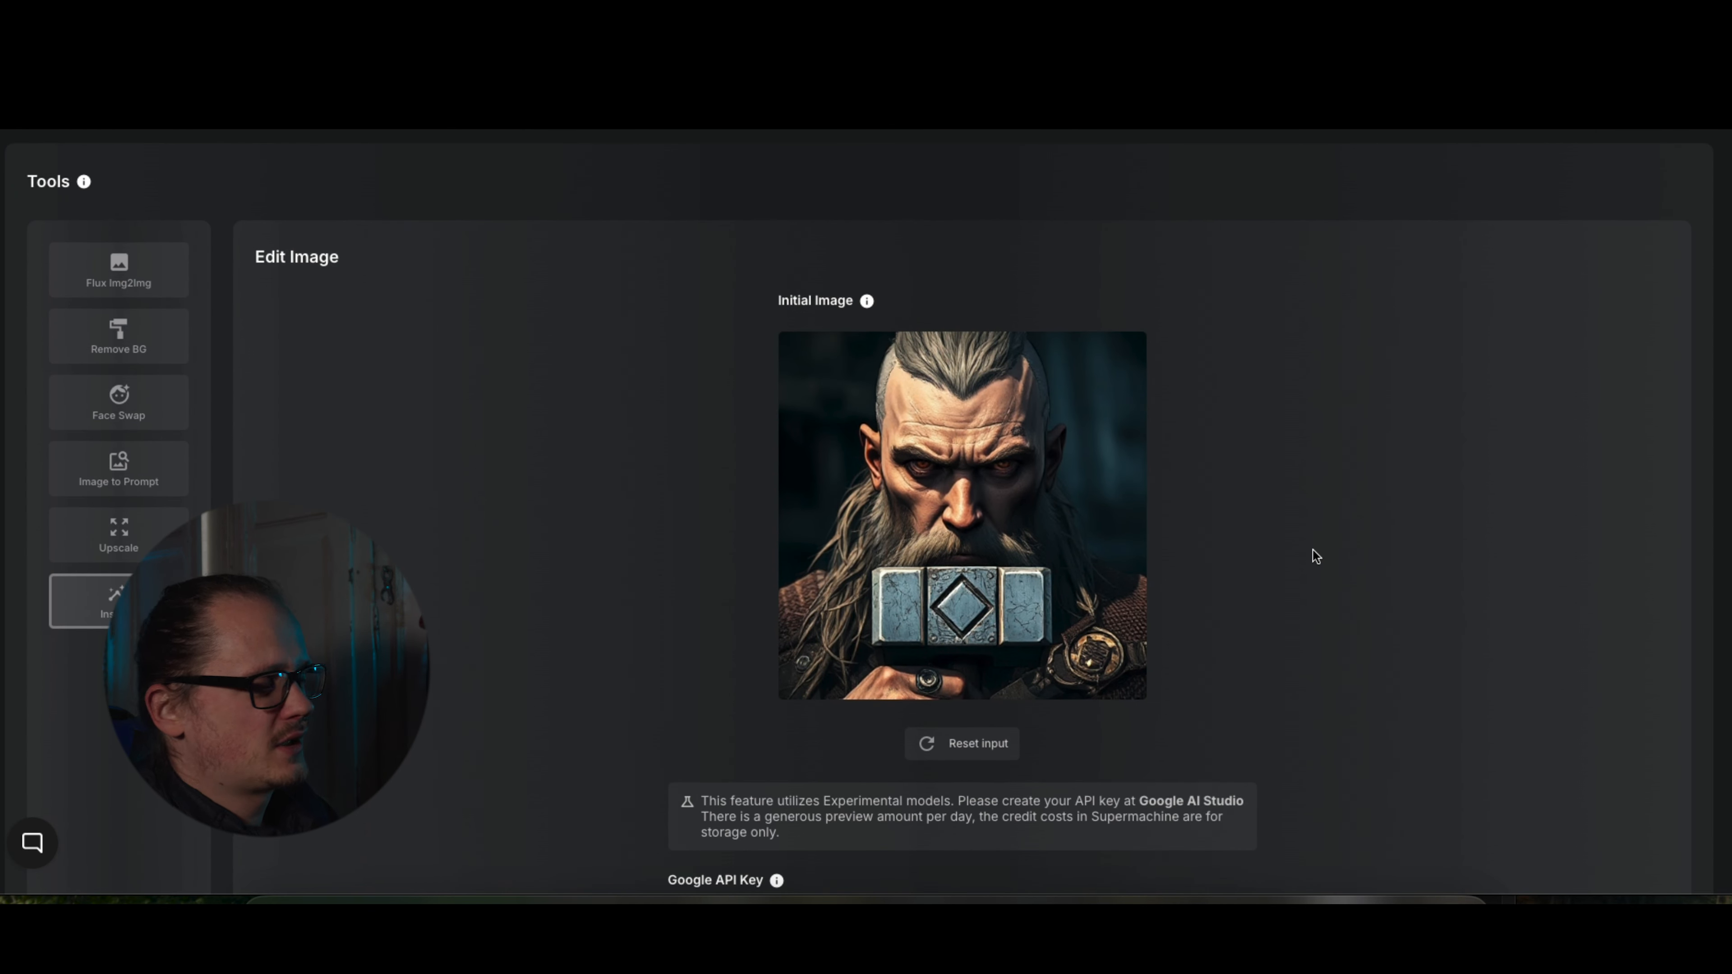
scroll(1308, 551, "down", 6)
scroll(1303, 552, "up", 5)
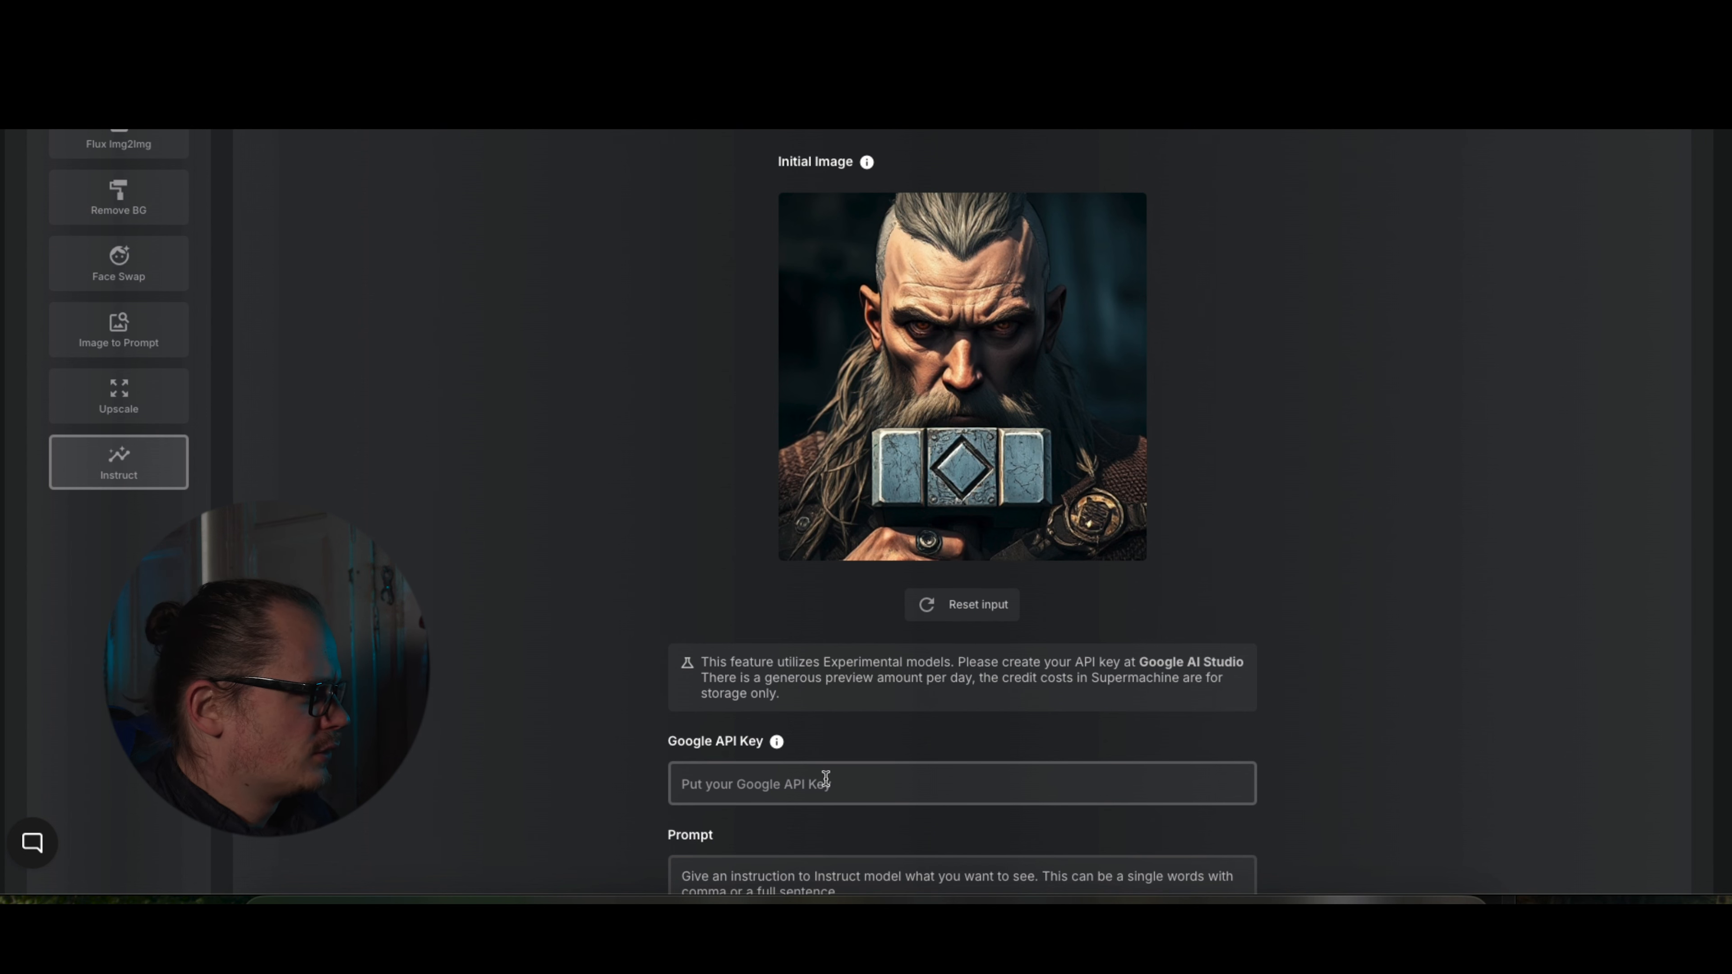
scroll(1257, 662, "down", 1)
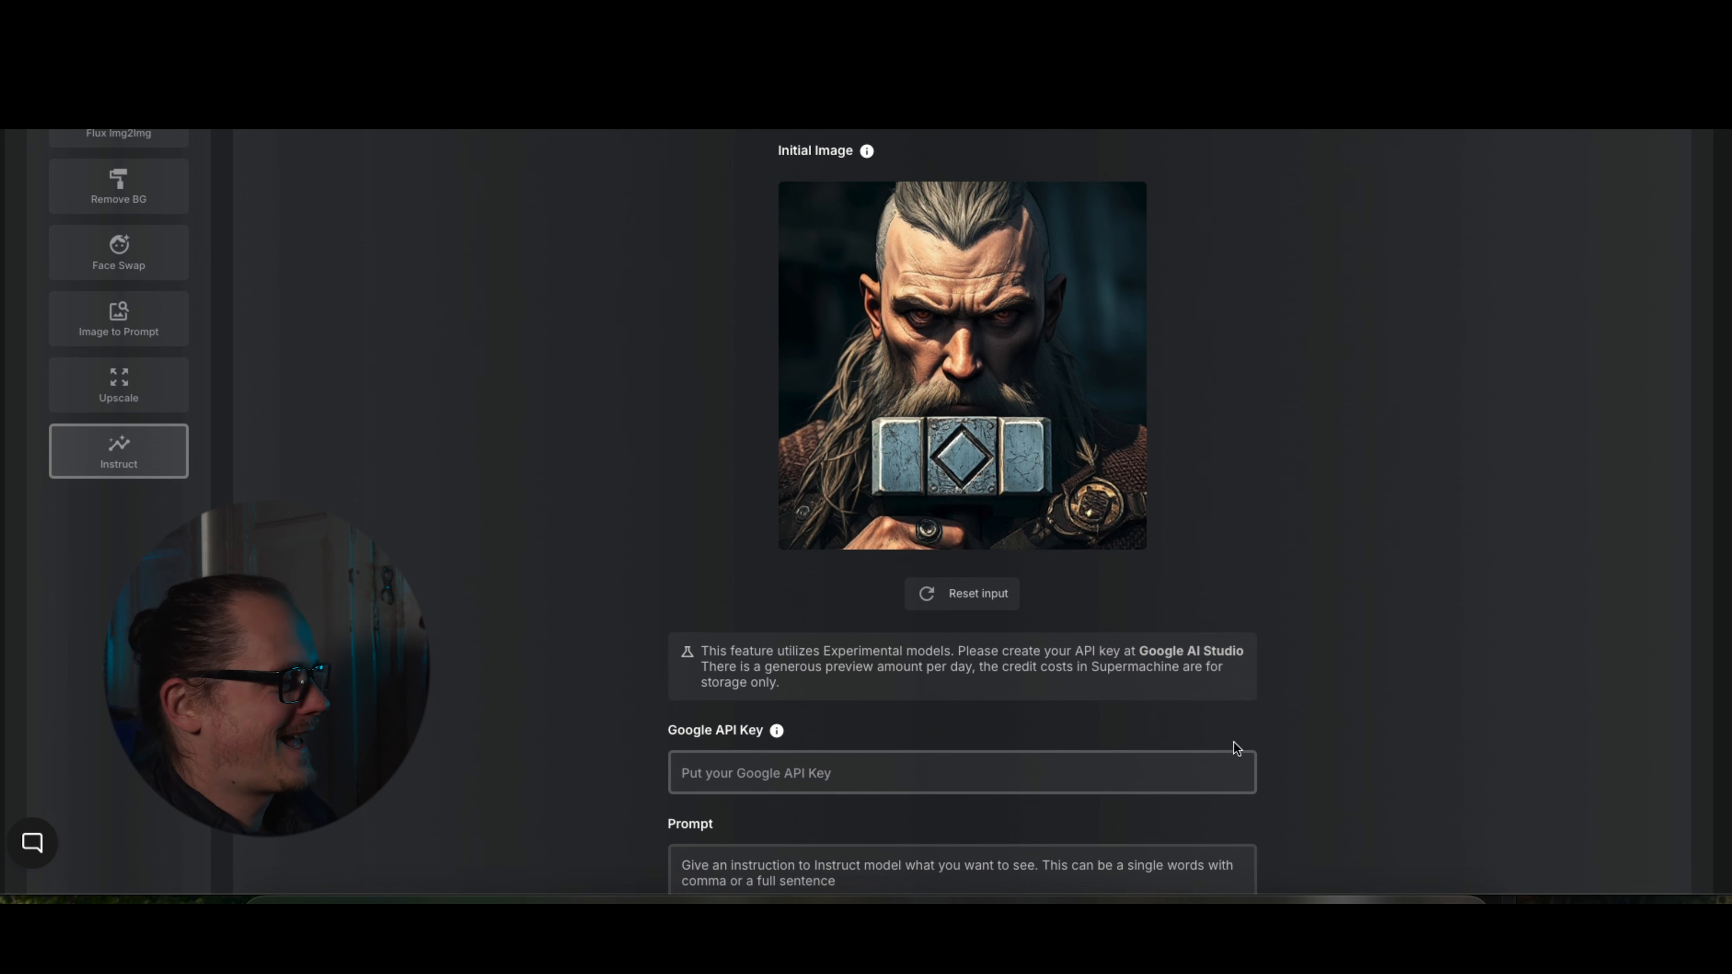
scroll(1220, 703, "down", 2)
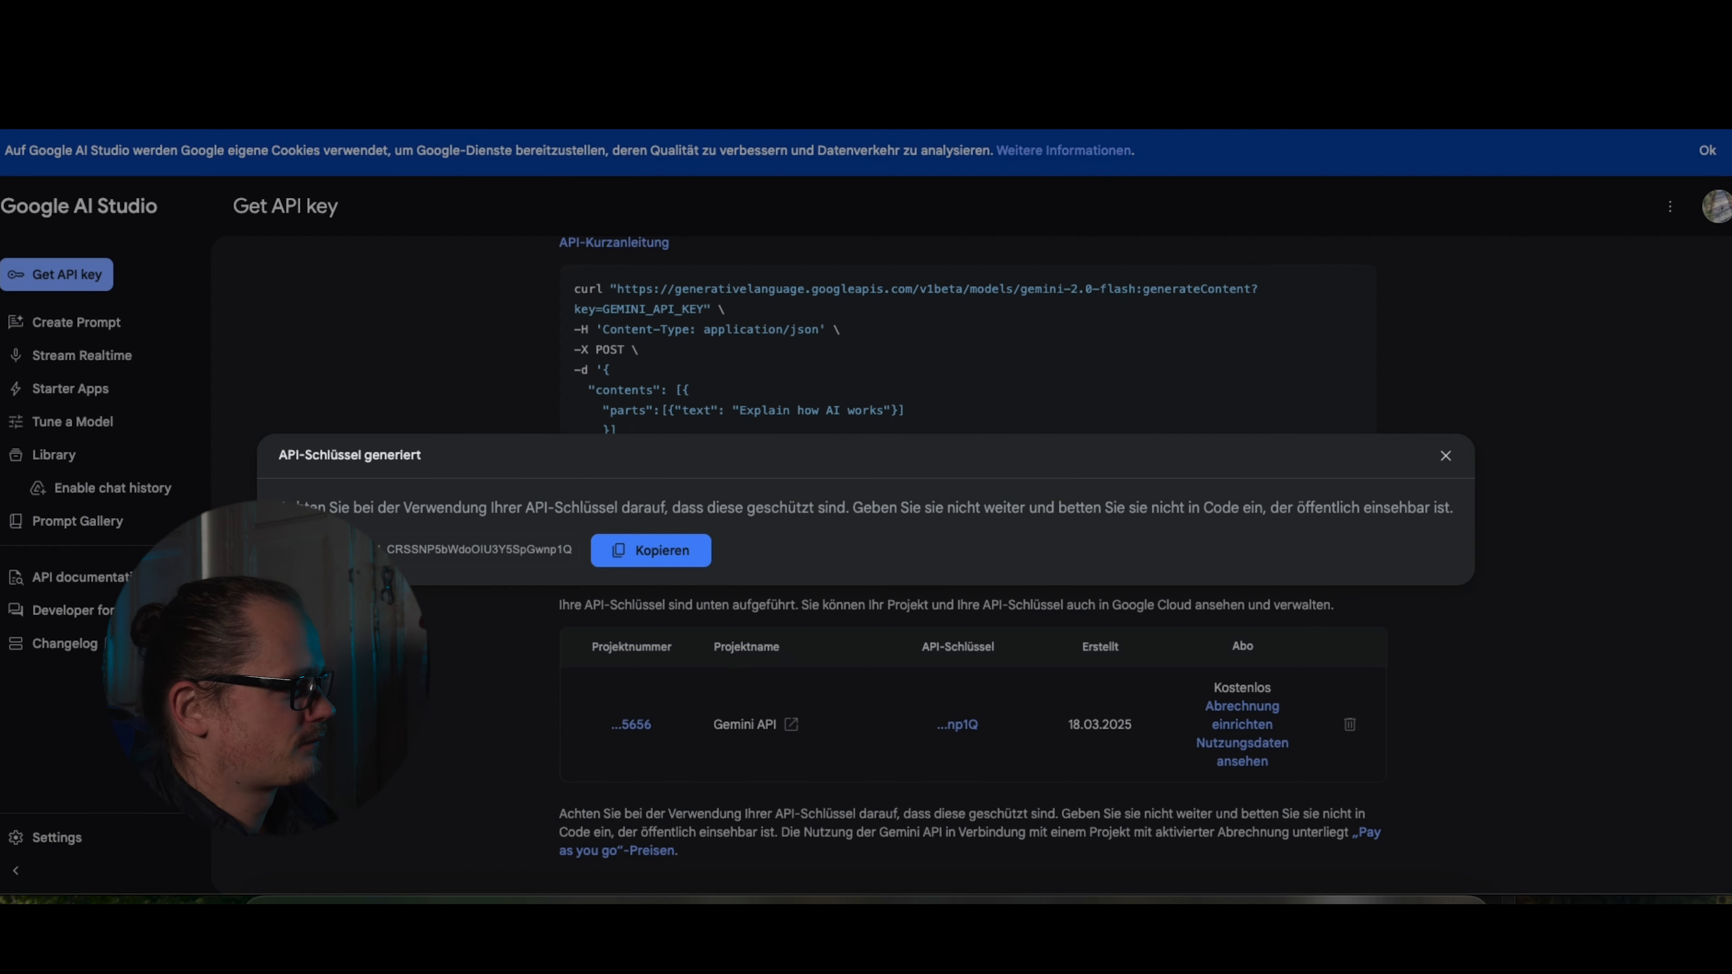
left_click(677, 553)
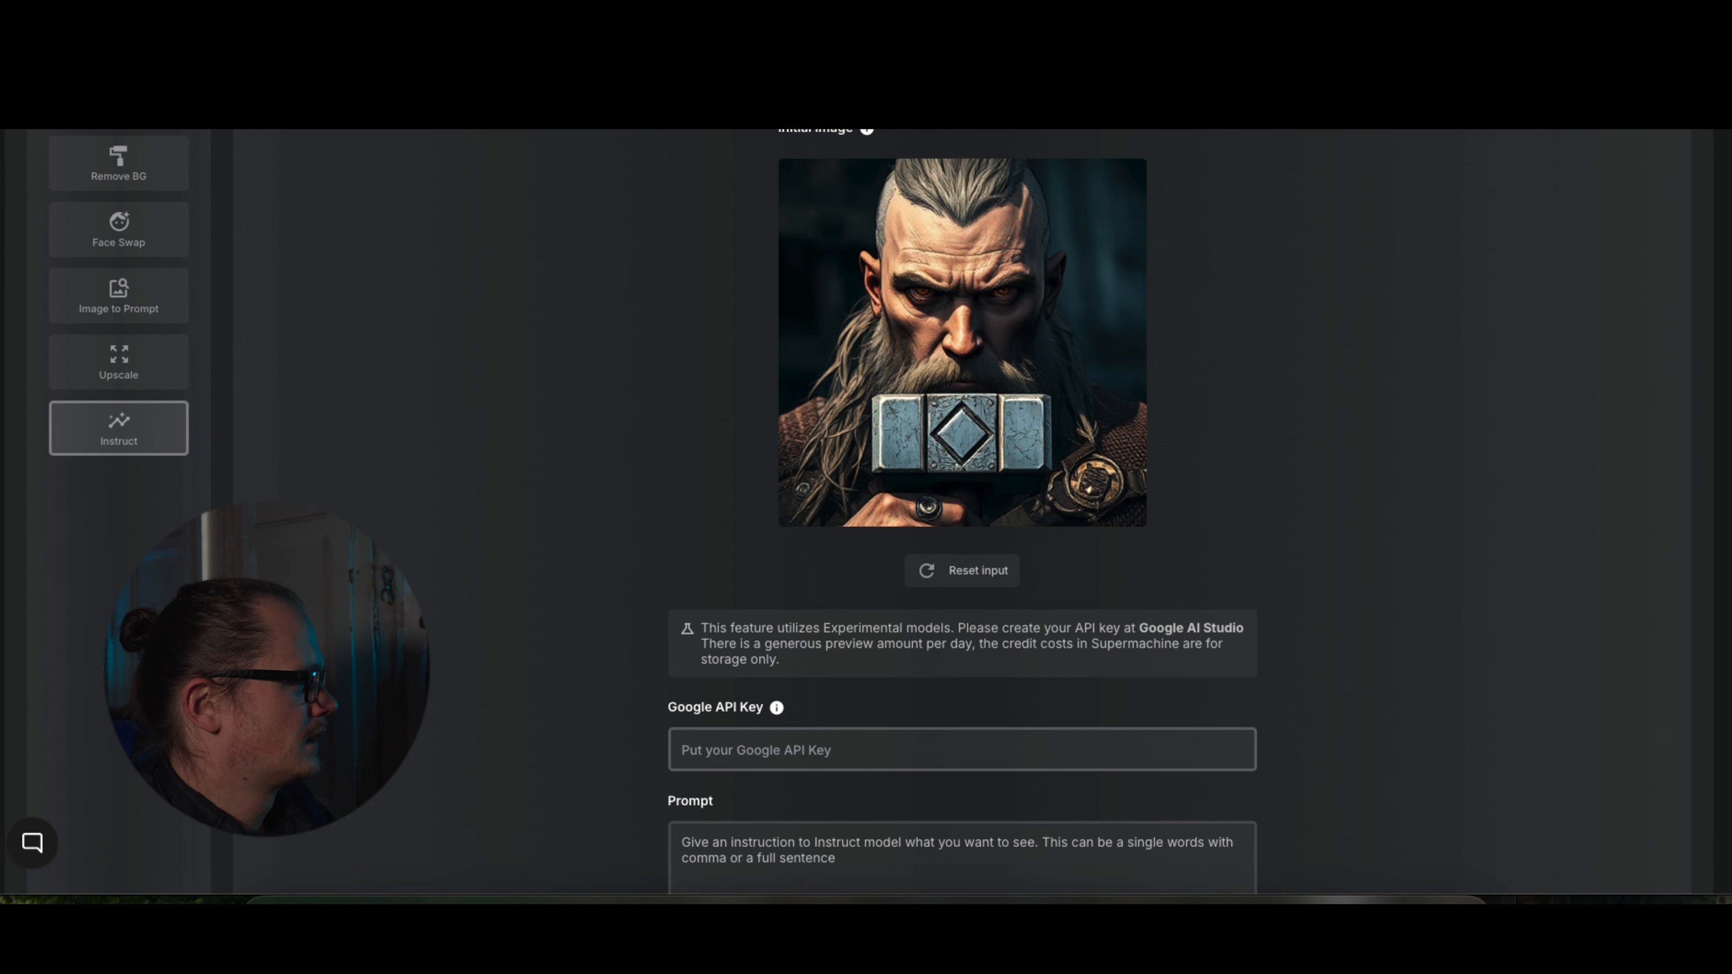
left_click(866, 751)
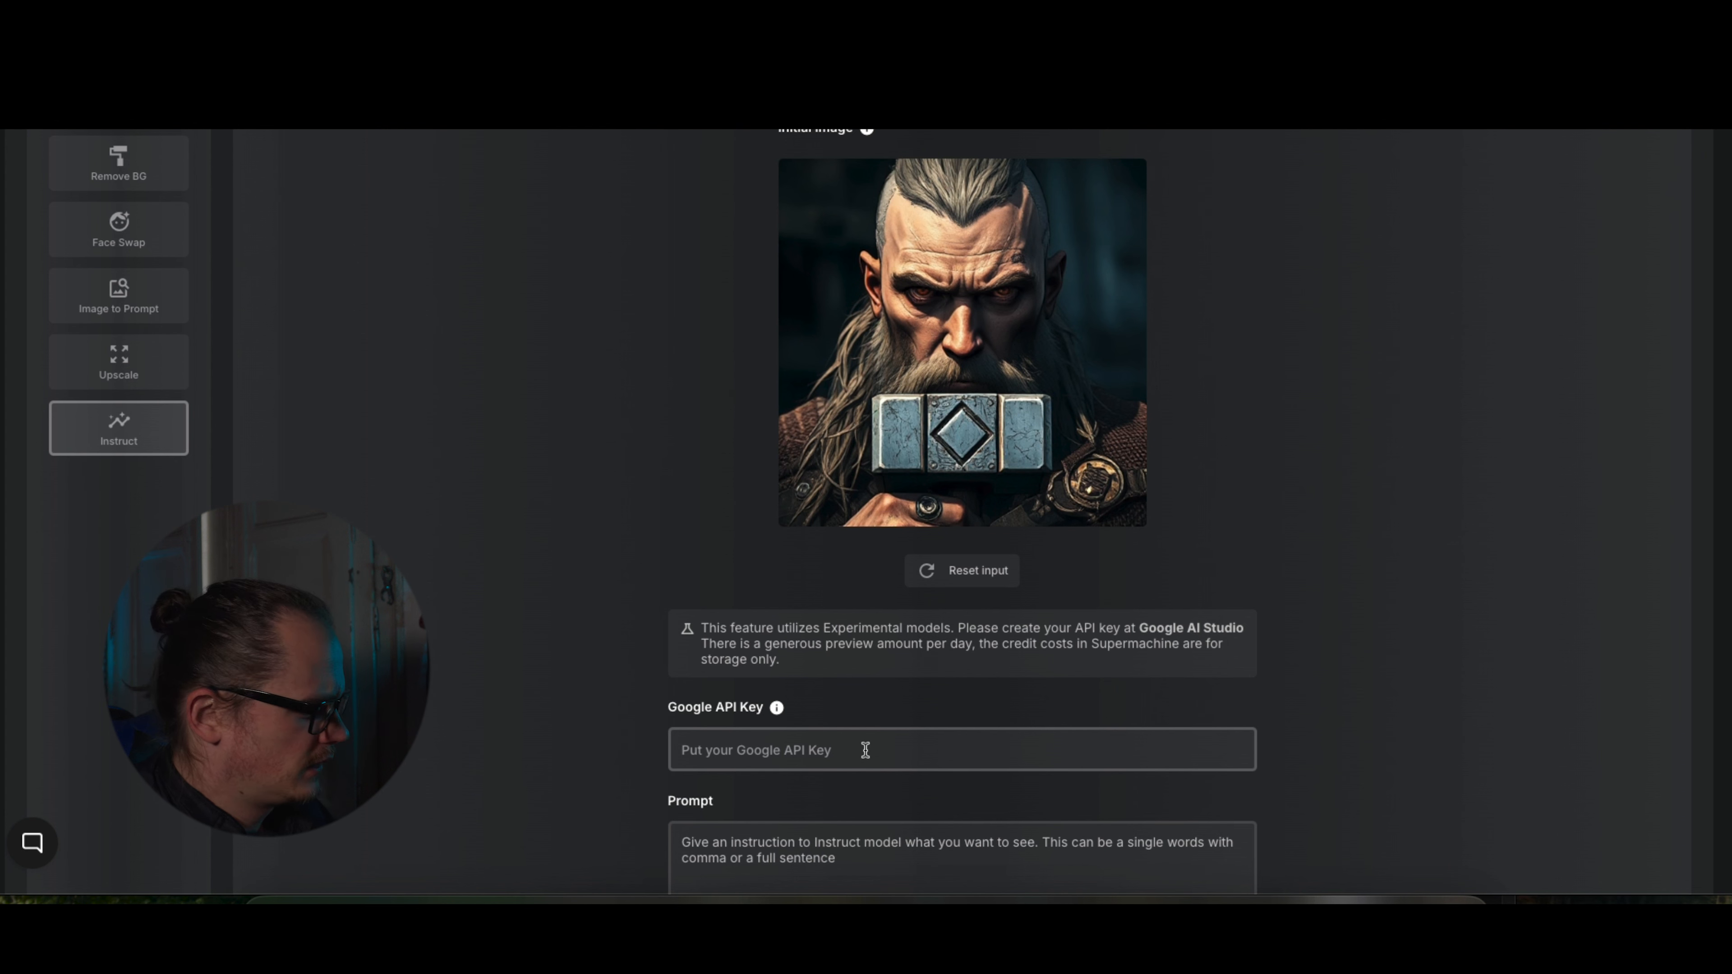
key("ctrl+v")
Enter the edit prompt "change the war hammer to a contruction hammer".
scroll(1519, 510, "down", 4)
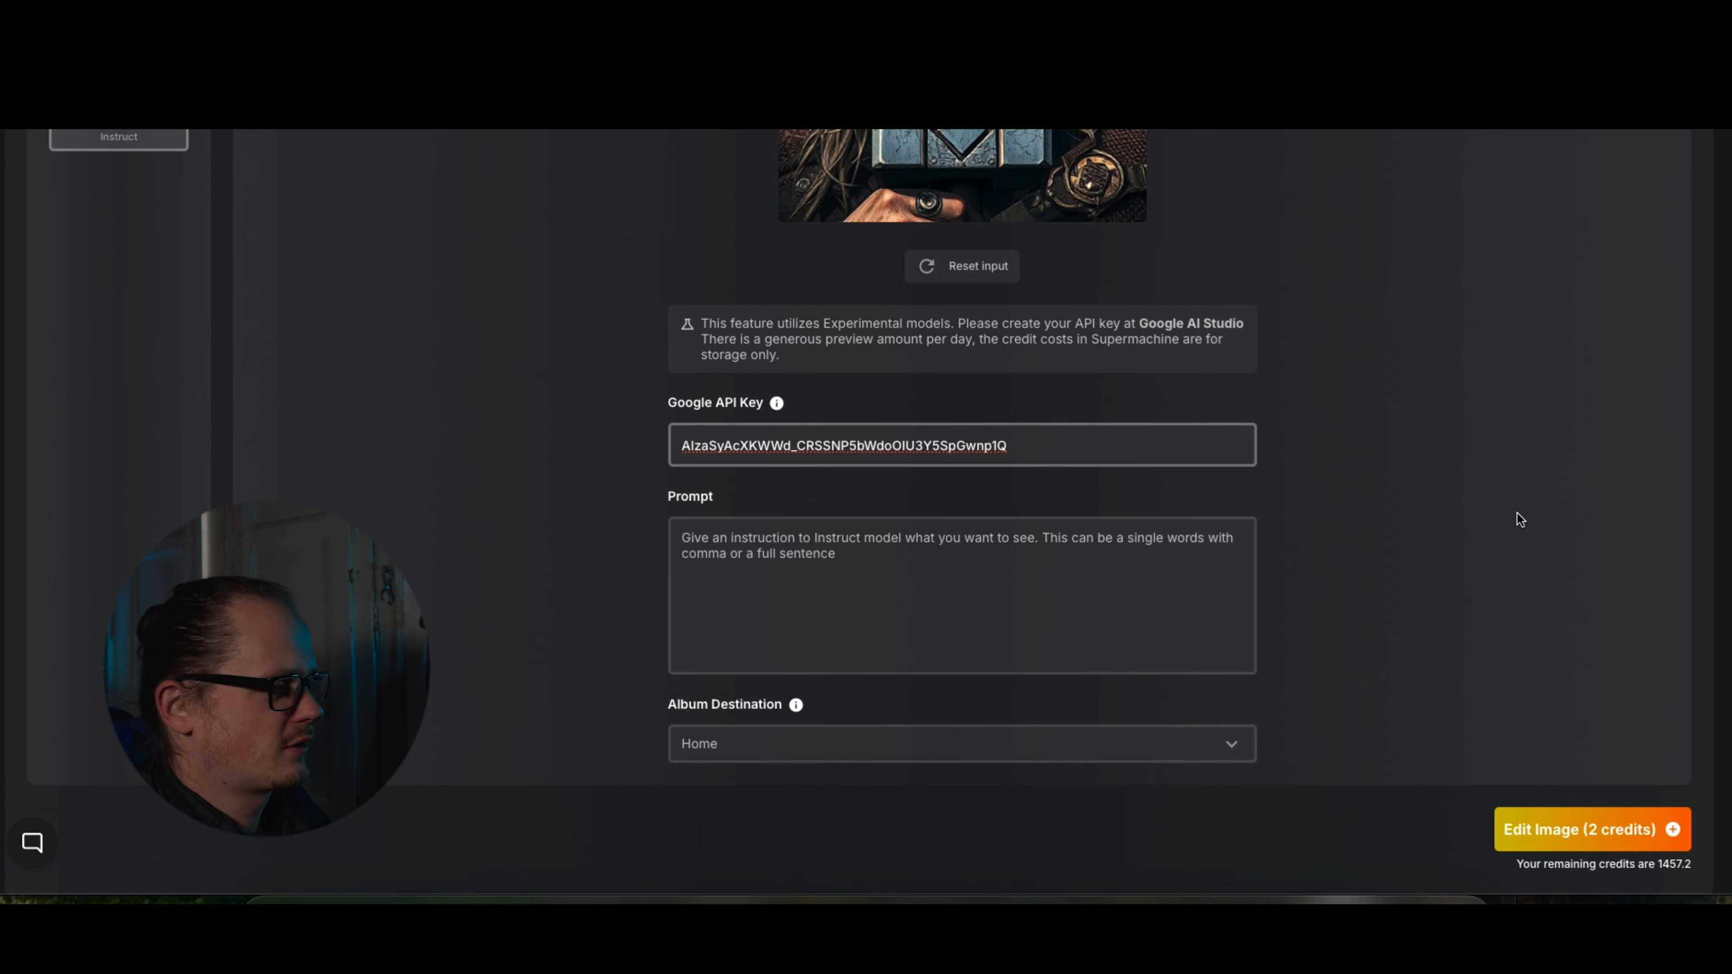
left_click(989, 543)
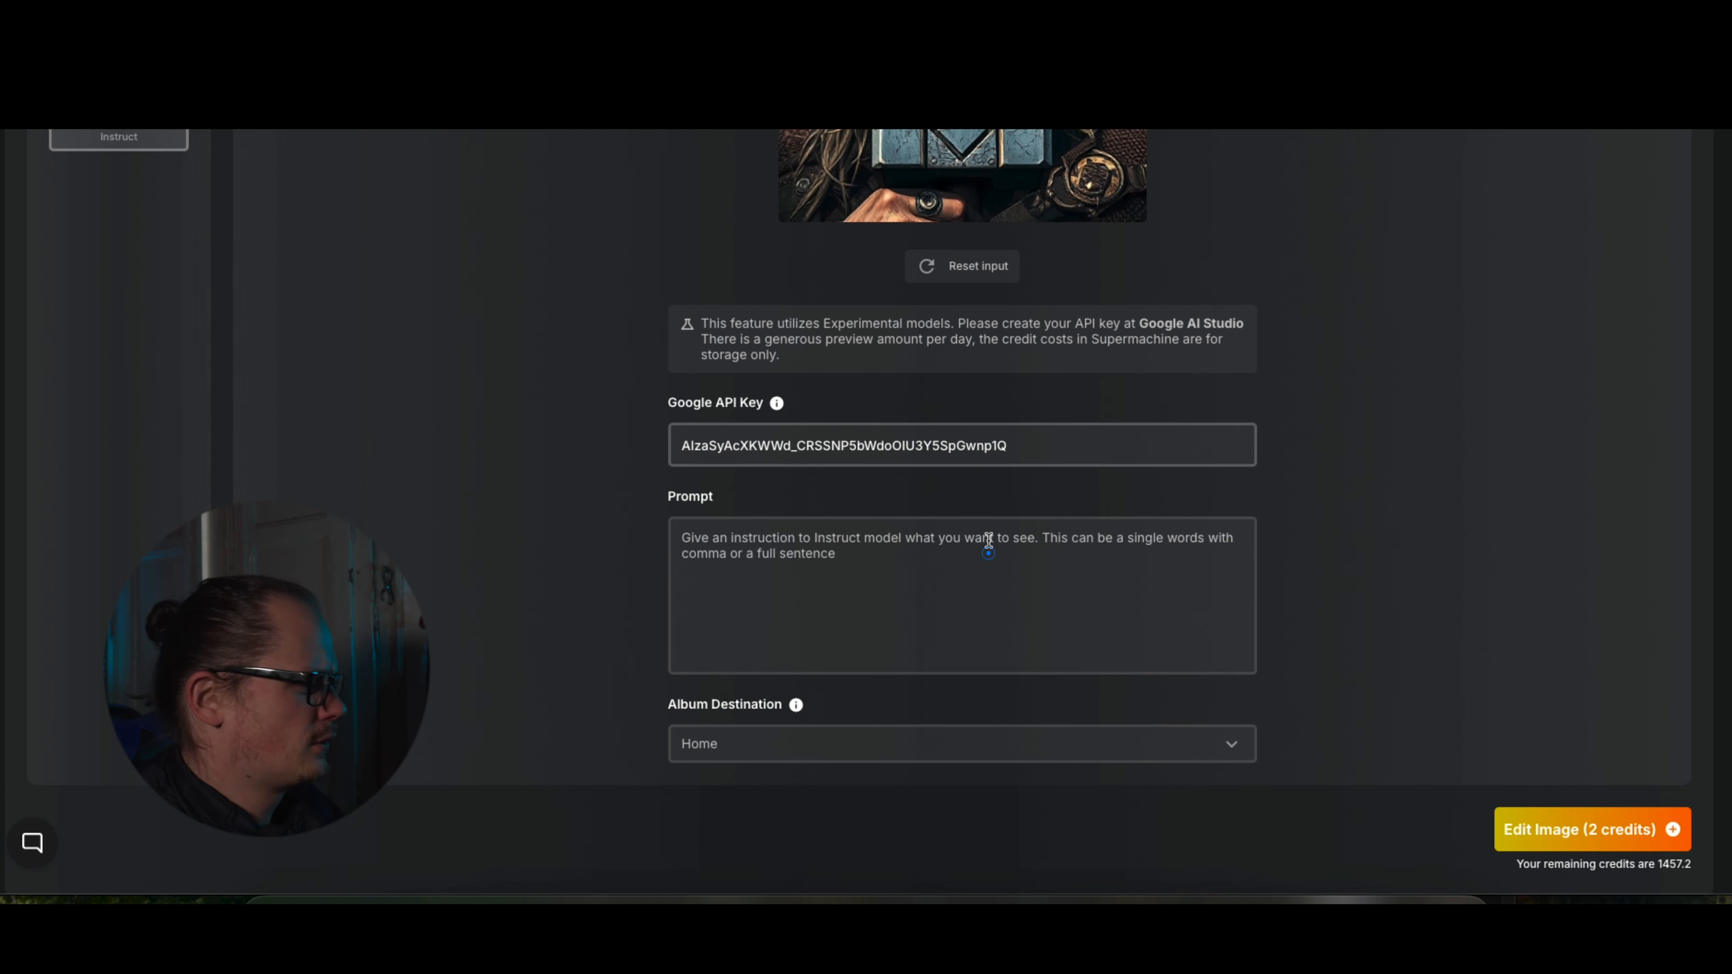
scroll(988, 540, "up", 4)
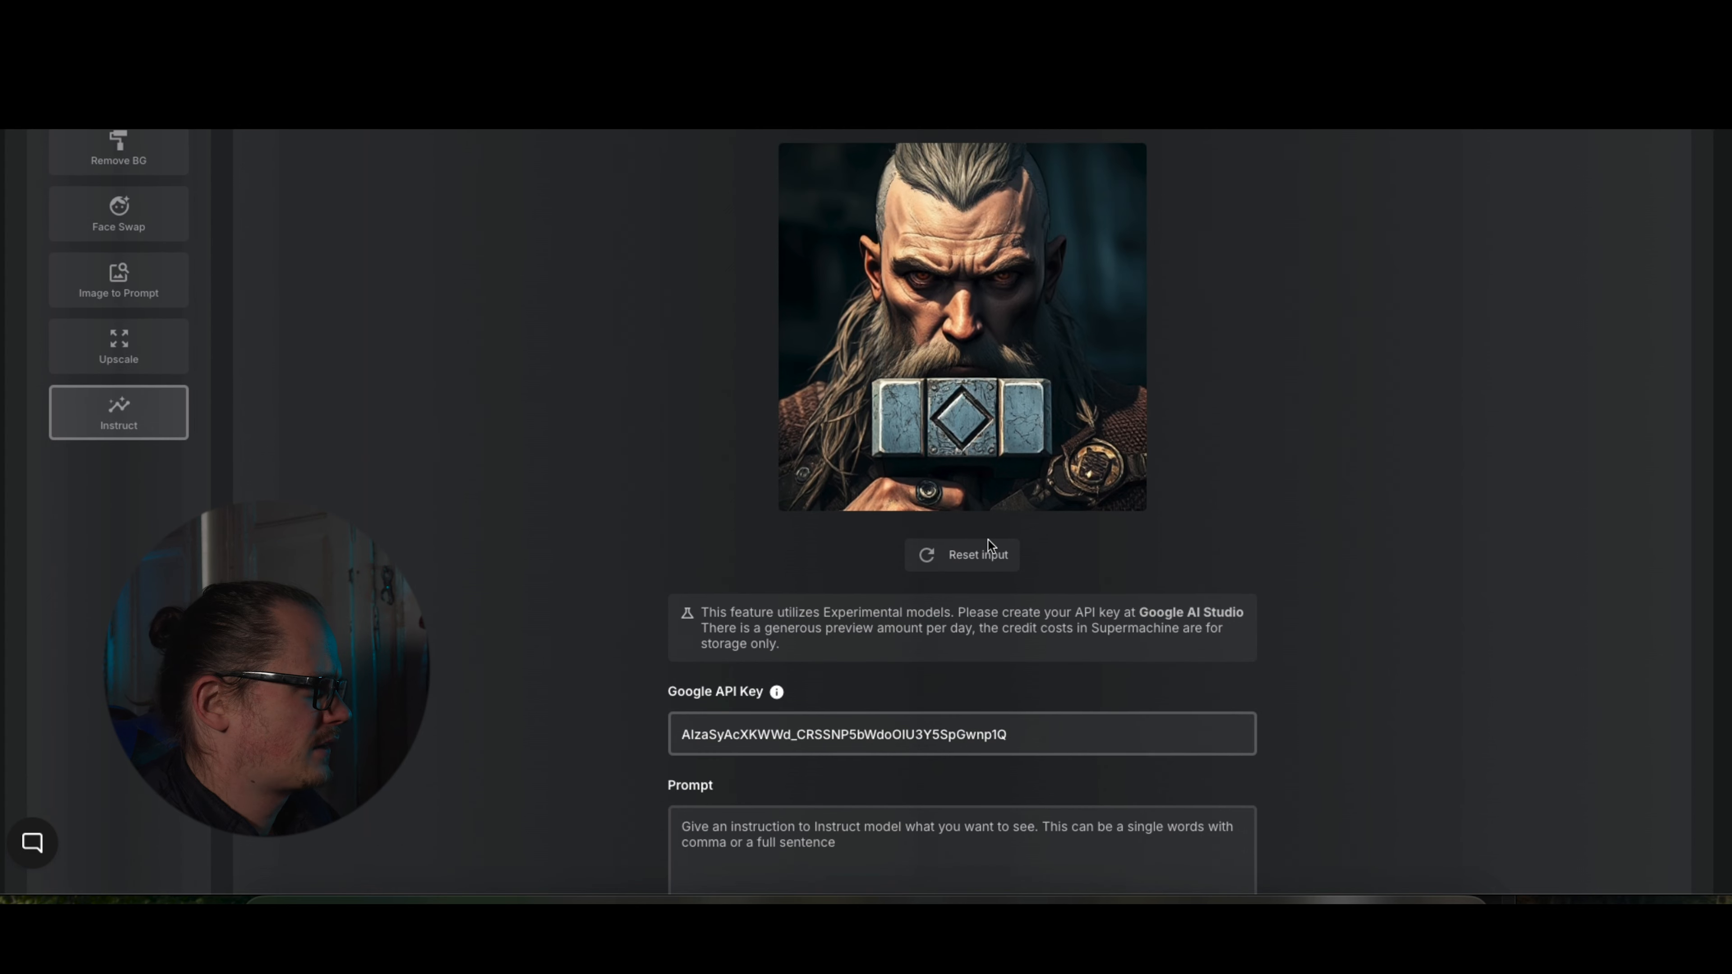
scroll(988, 540, "down", 2)
type("chanfge")
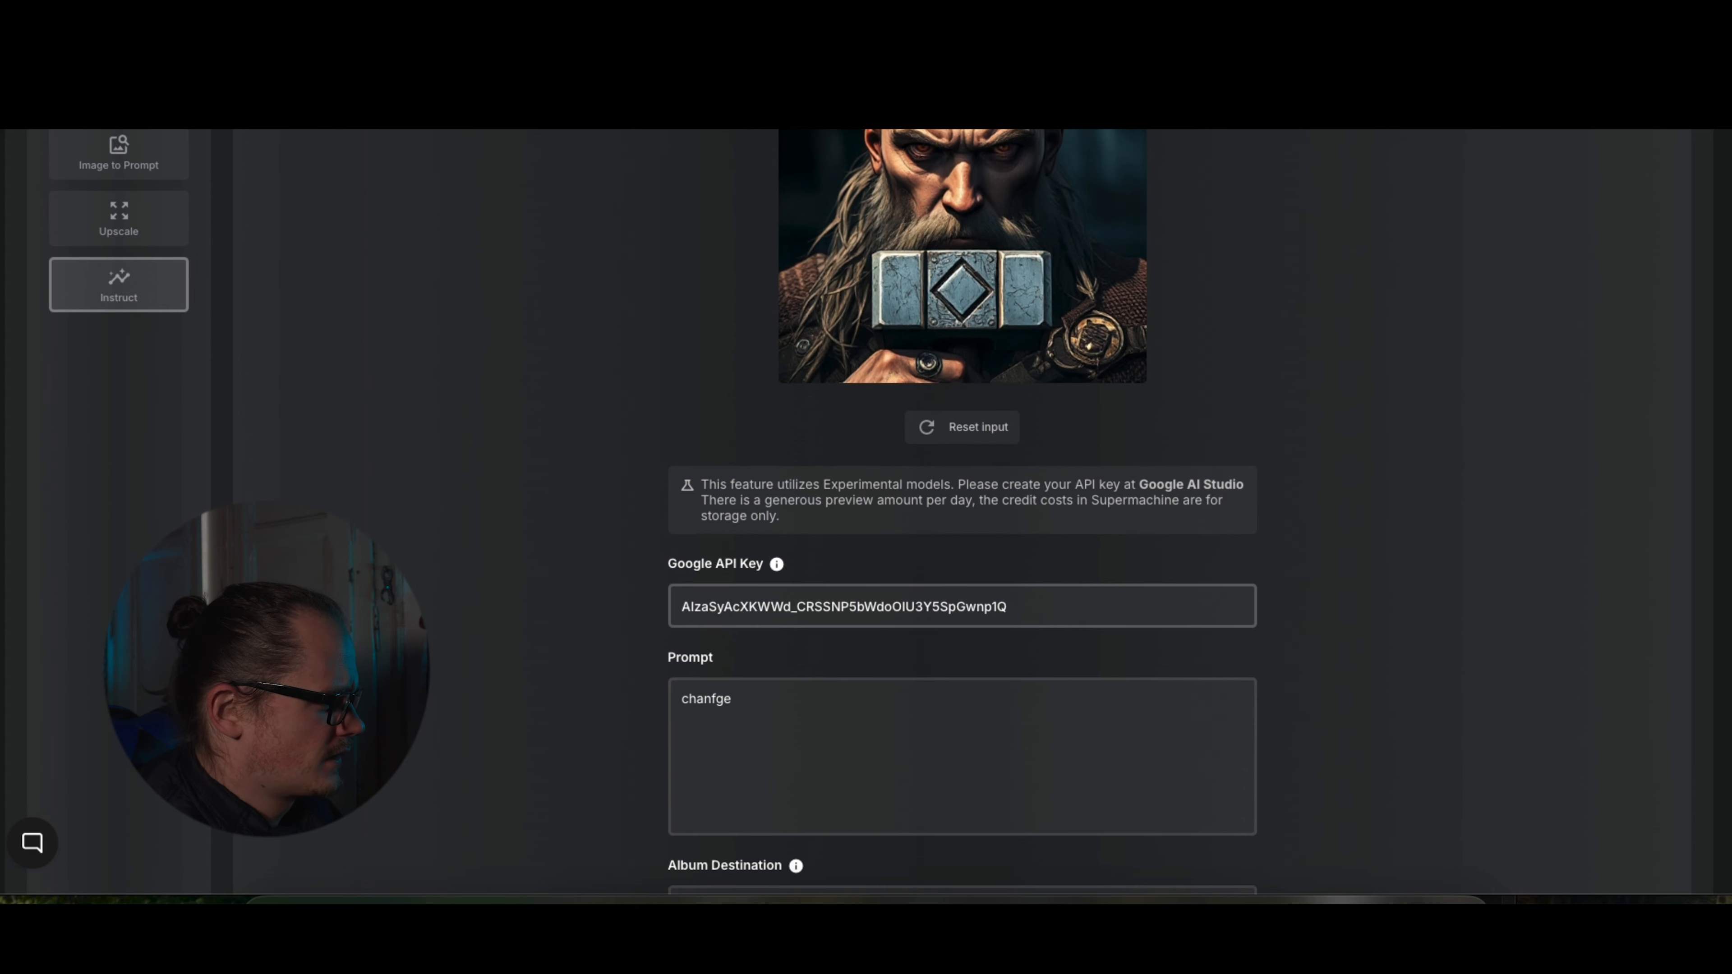
key("BackSpace")
key("BackSpace")
key("BackSpace")
type("ge tgh")
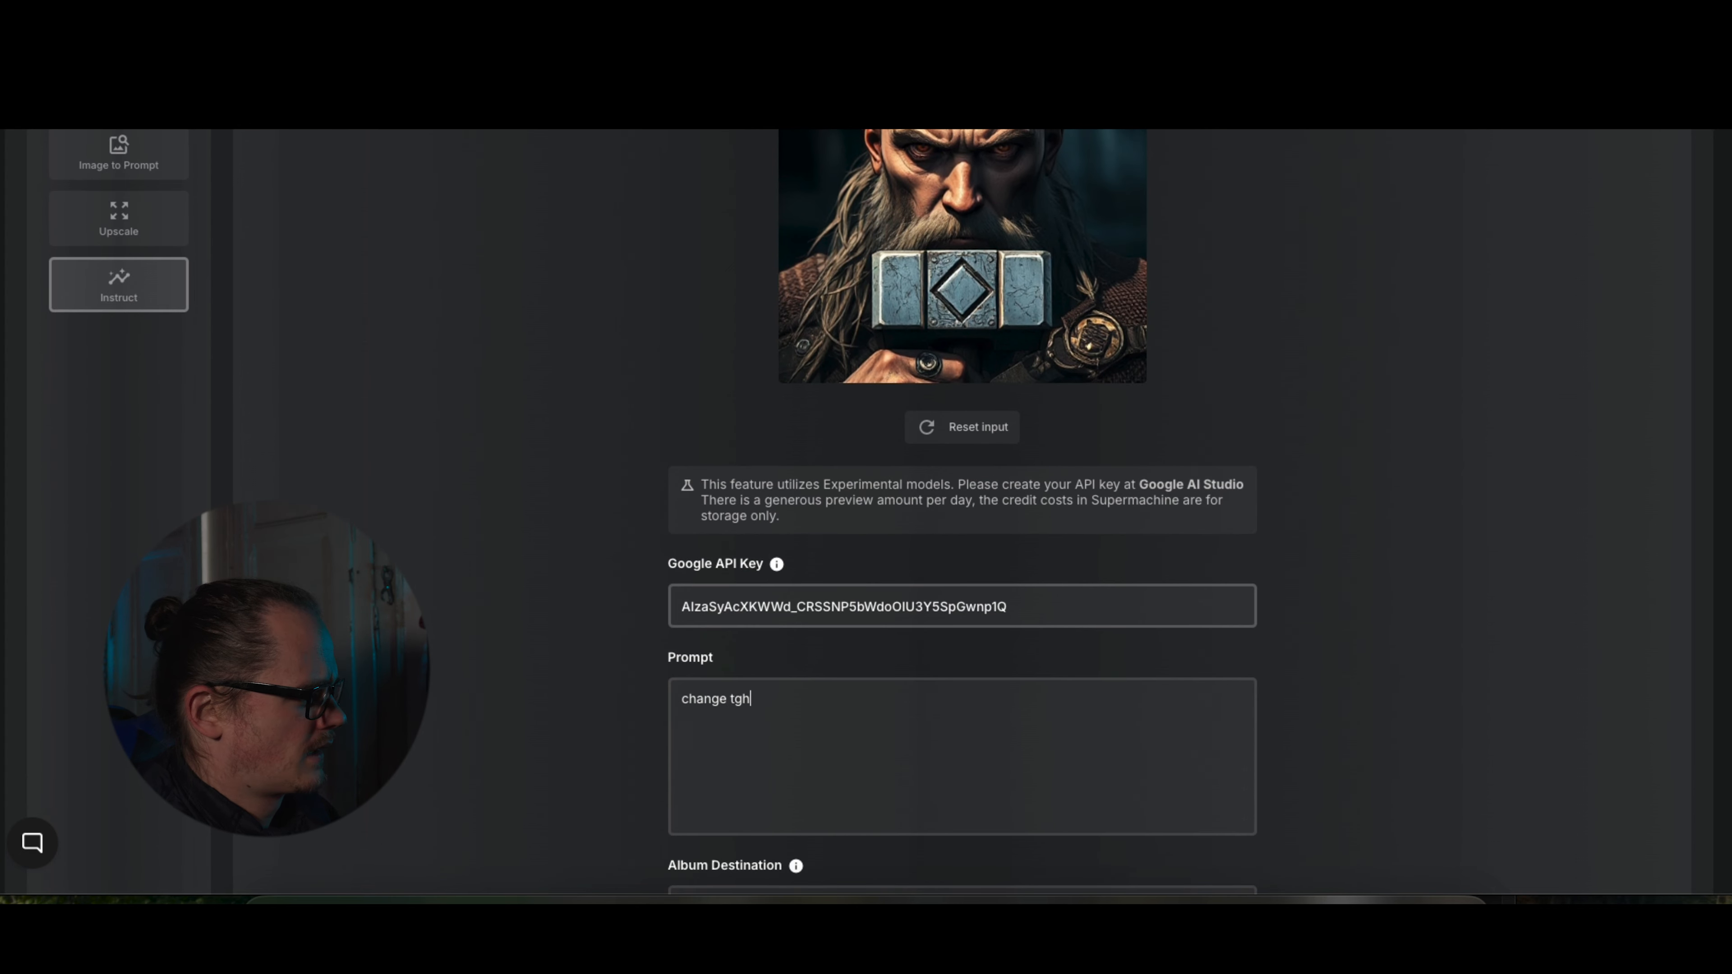
key("BackSpace")
key("BackSpace")
type("he war ")
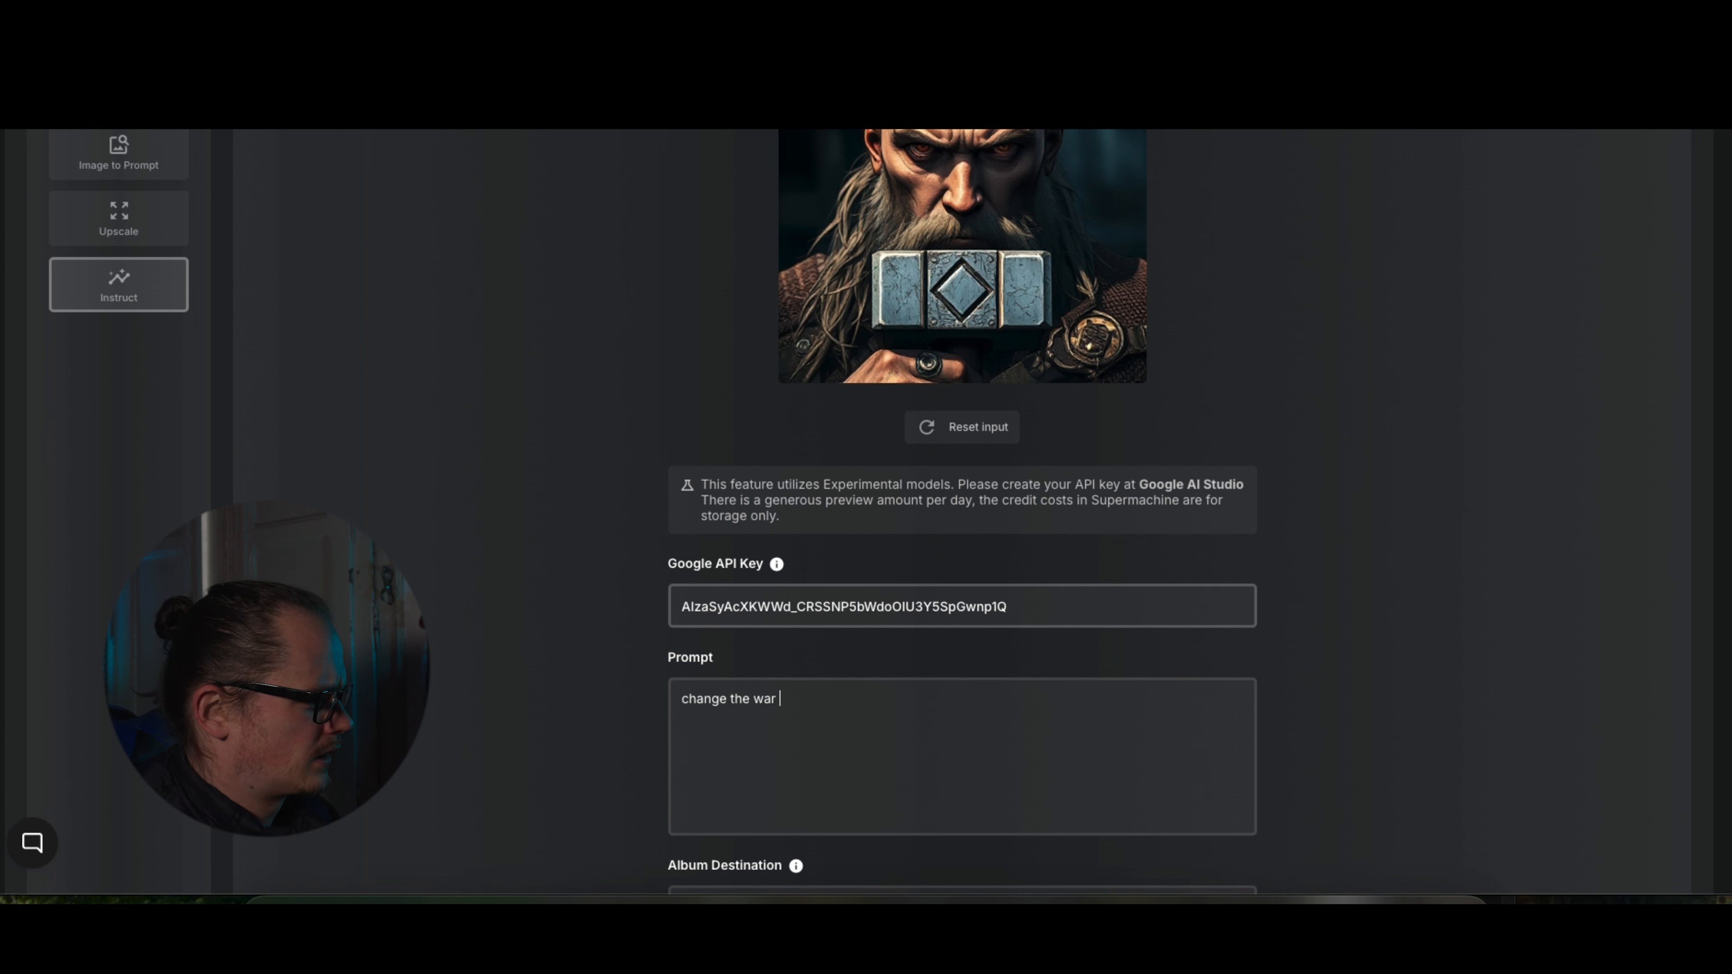
type("hammer to a contruction")
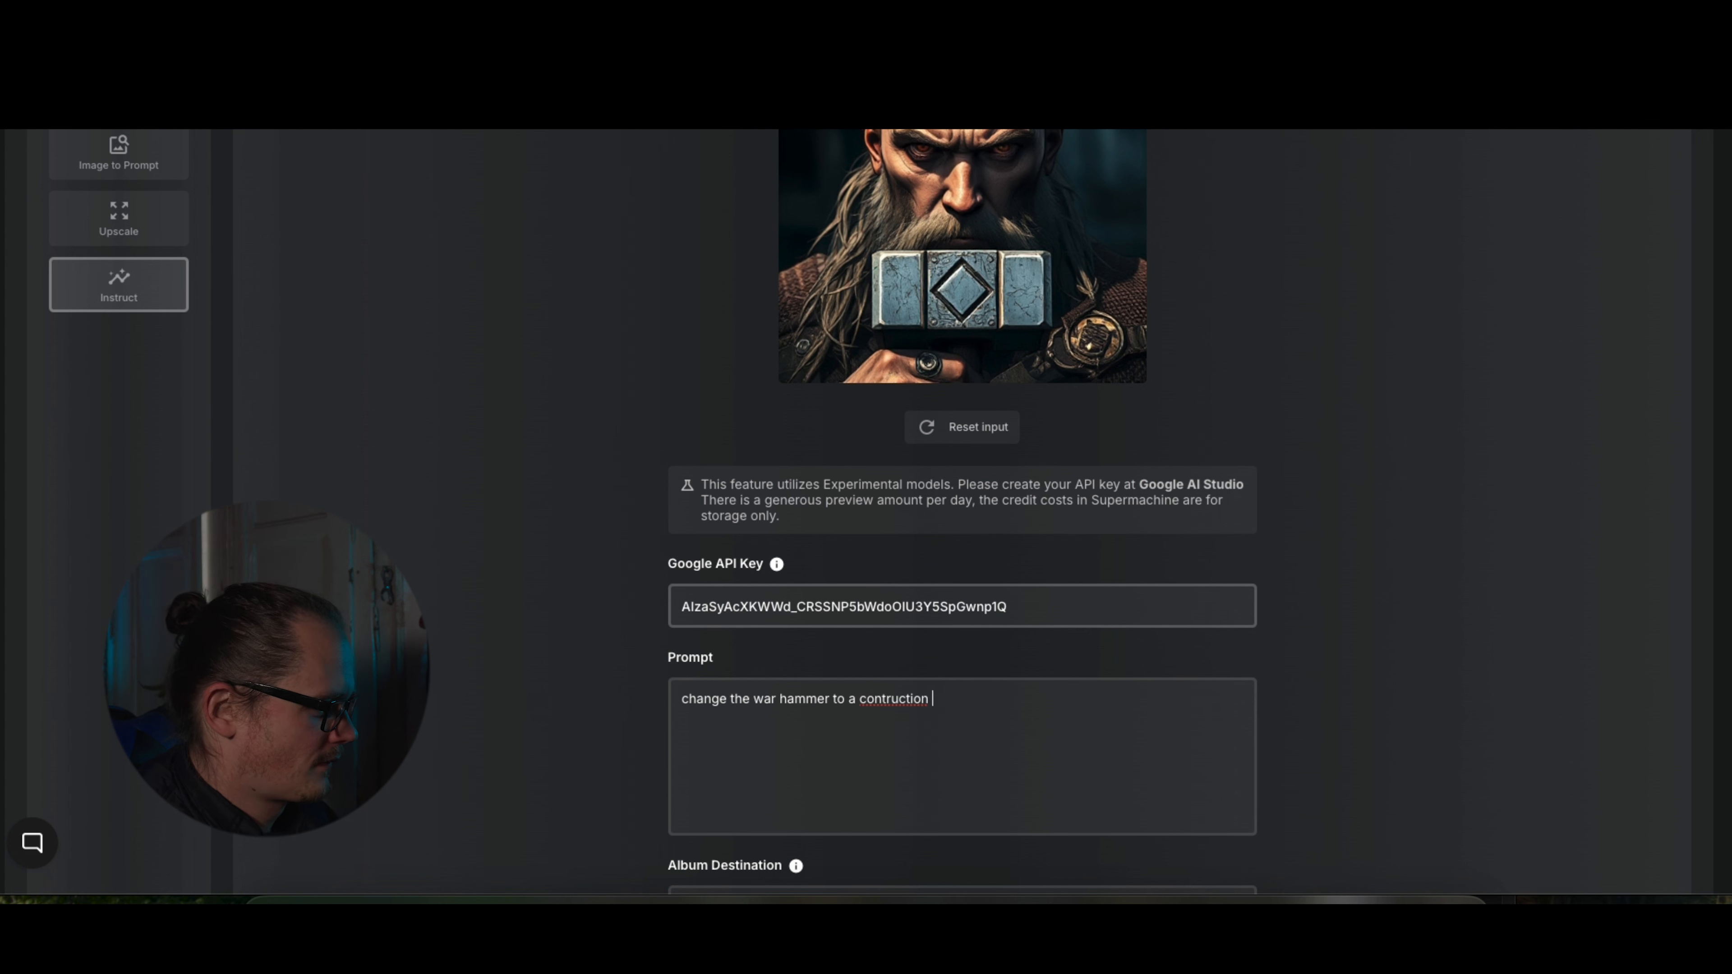
Start three generations of the edited warrior image with the Home album as destination.
scroll(1512, 588, "down", 4)
left_click(1560, 739)
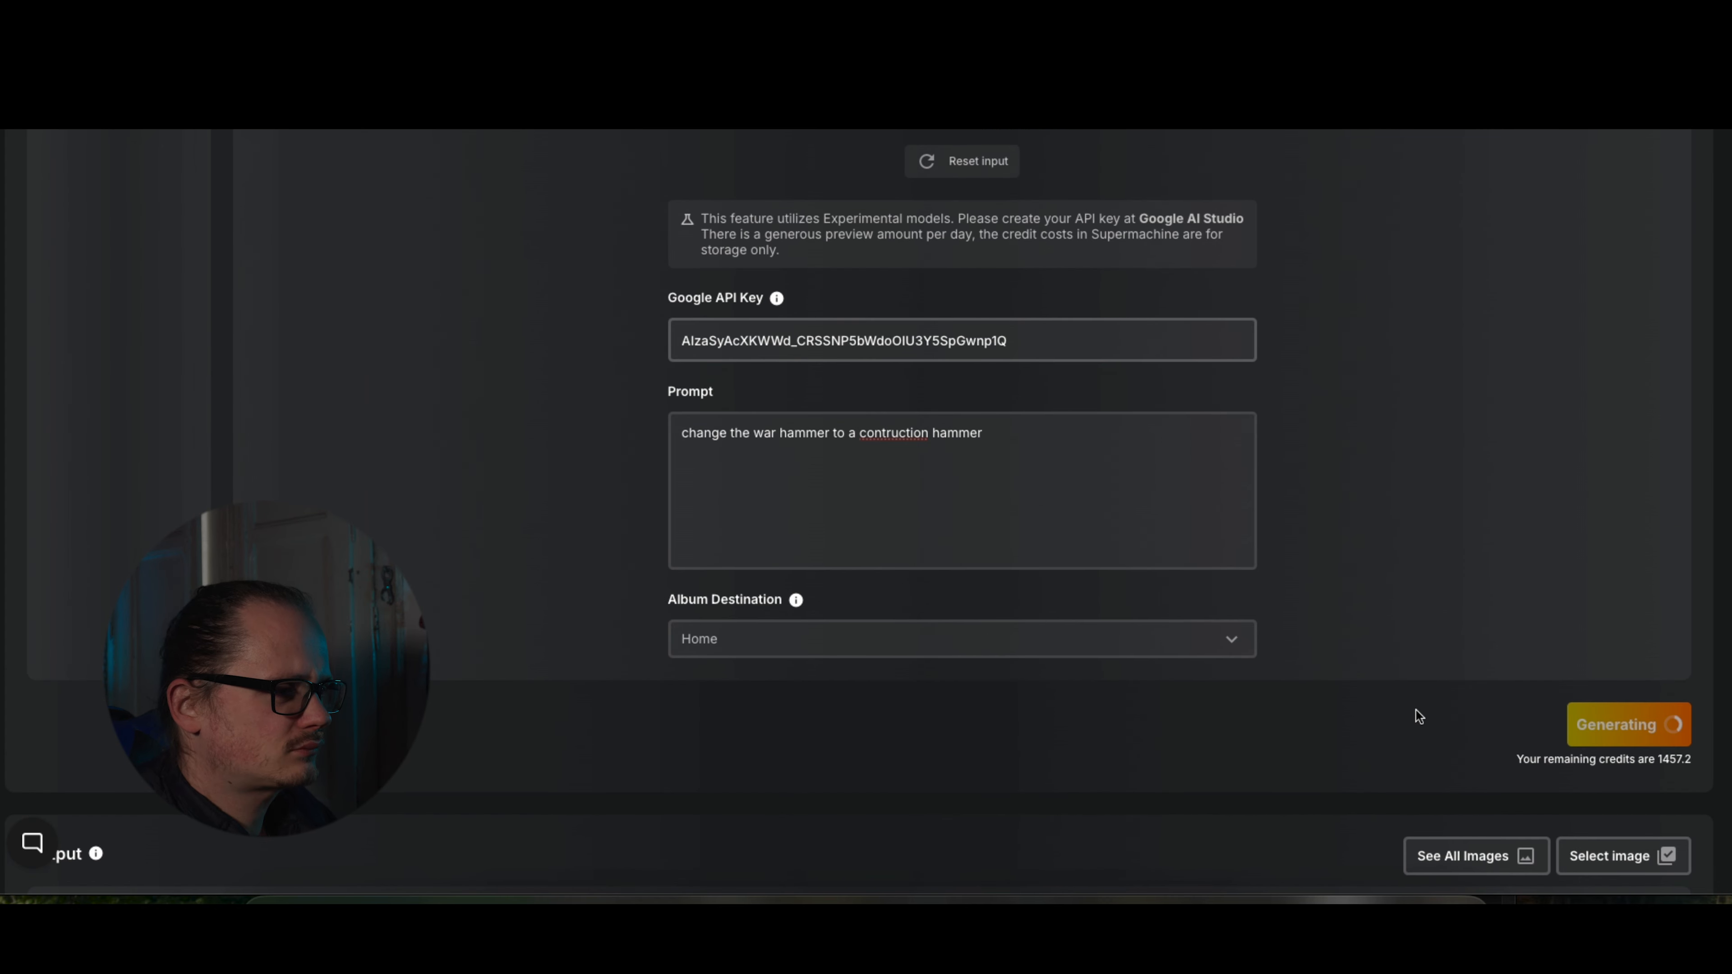
scroll(1415, 711, "down", 10)
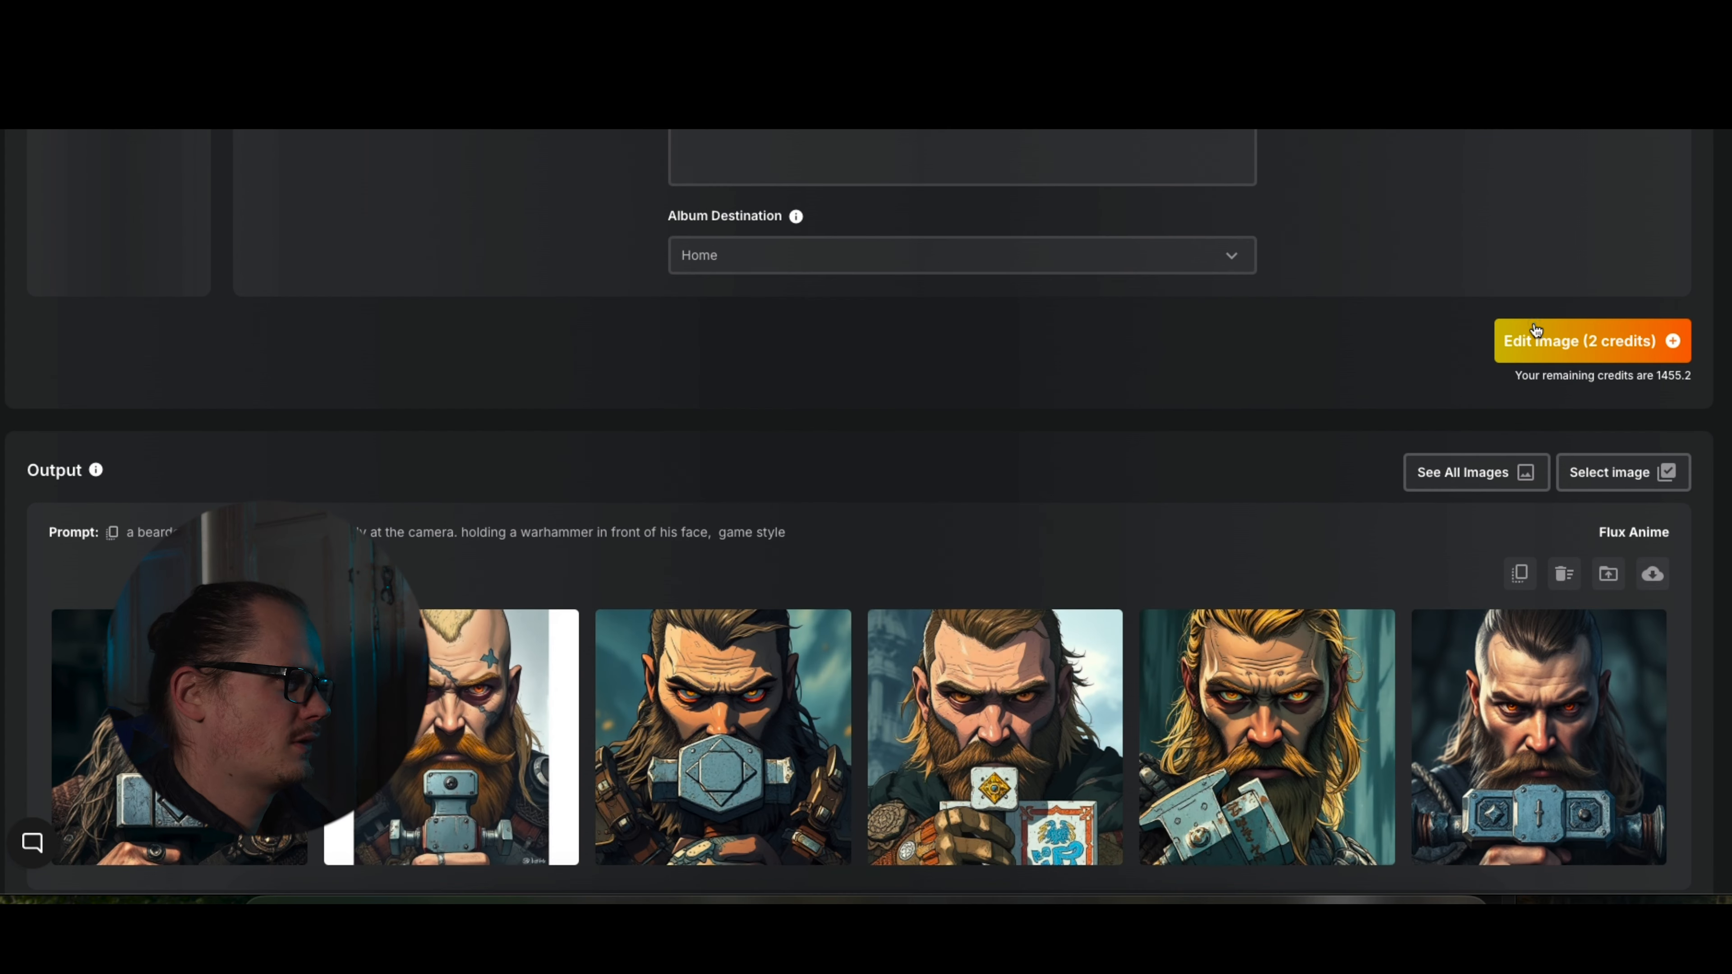
left_click(1535, 330)
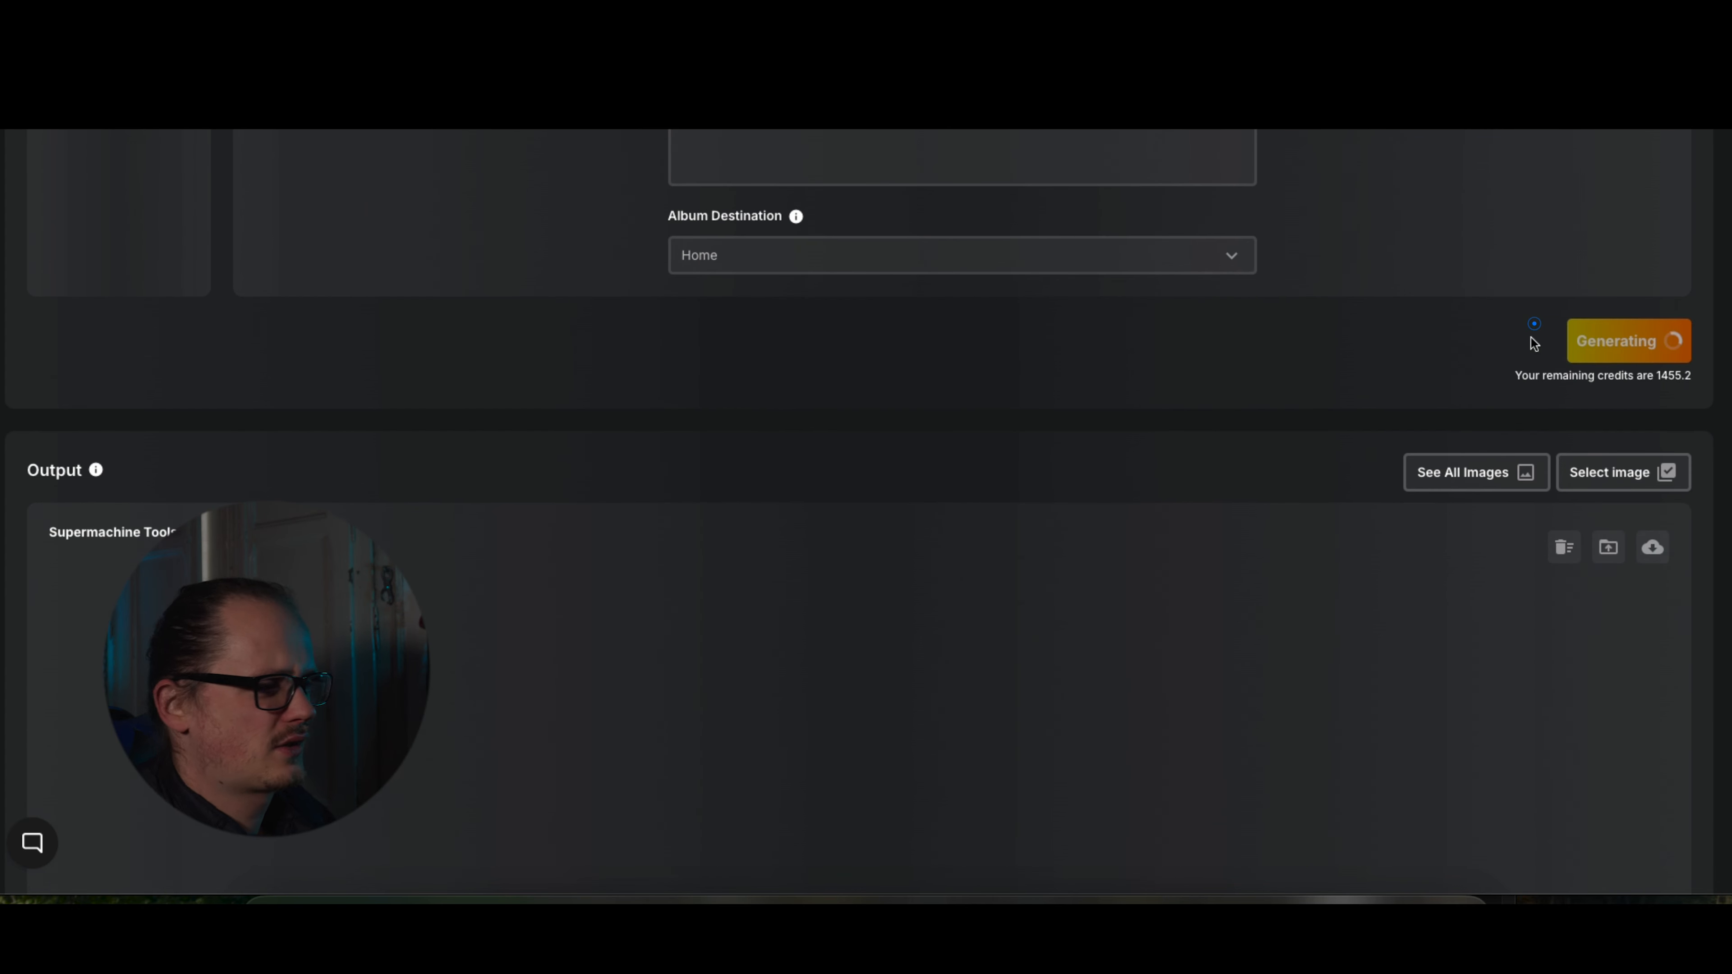
scroll(1574, 391, "down", 5)
scroll(1573, 409, "up", 5)
left_click(1564, 326)
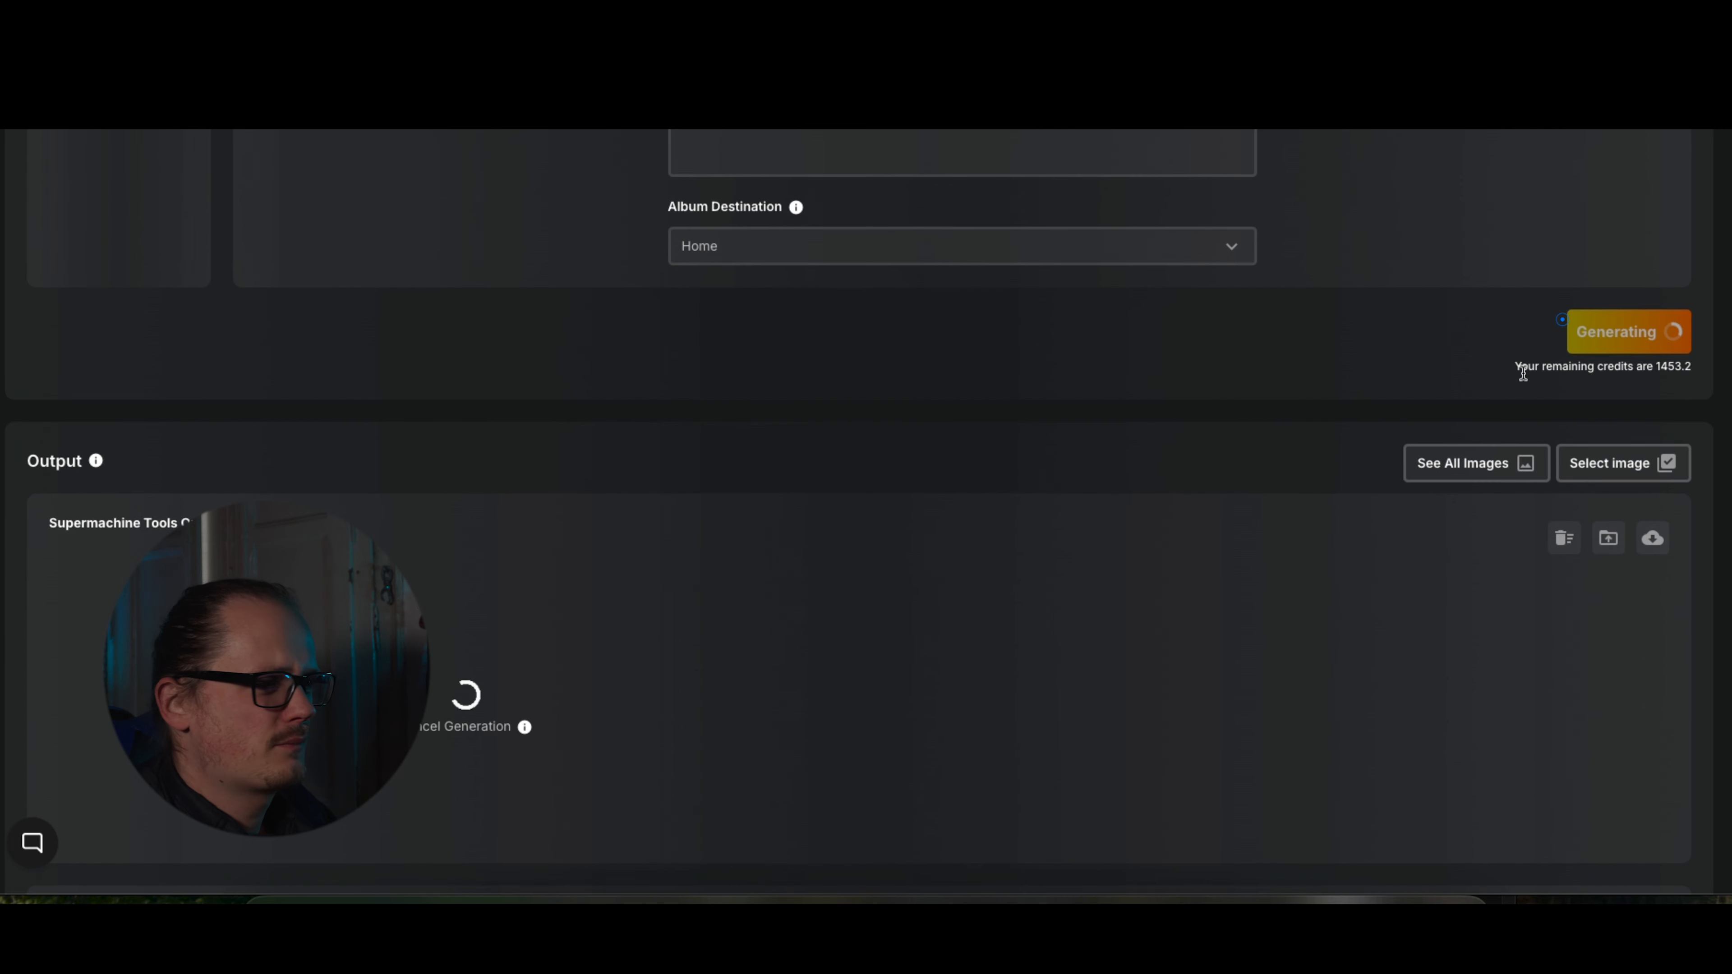
scroll(1521, 396, "down", 5)
scroll(1519, 436, "up", 7)
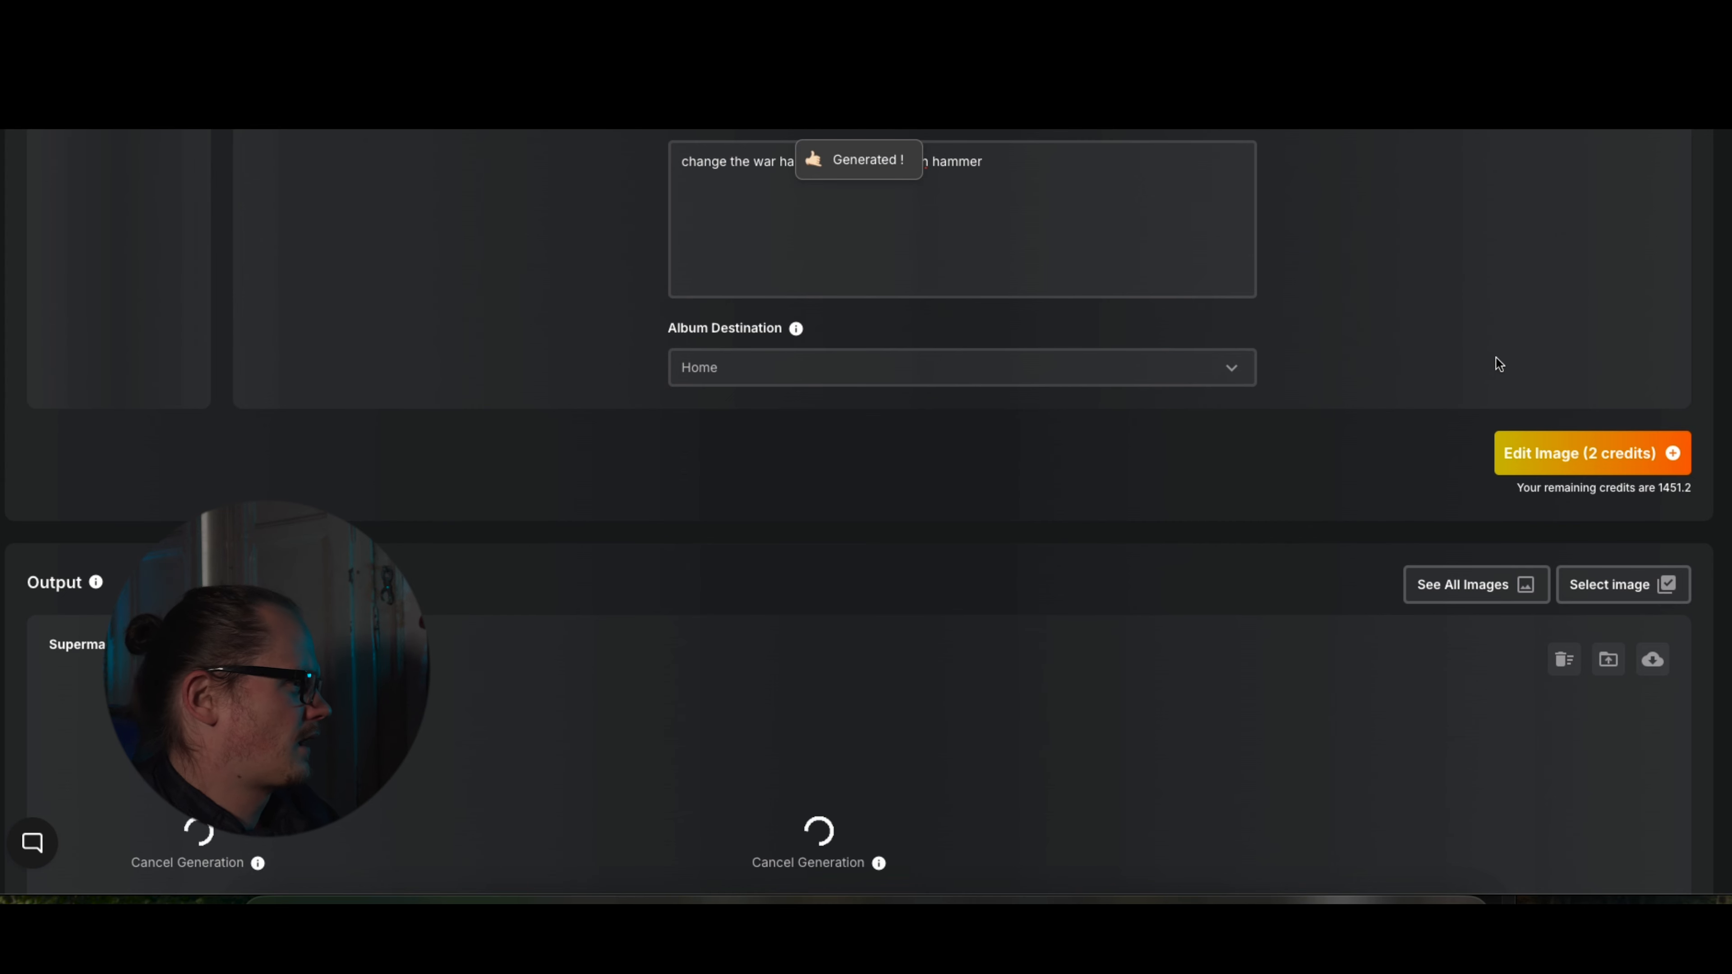
Compare the generated construction-hammer warrior with the initial war-hammer image.
scroll(1288, 441, "down", 4)
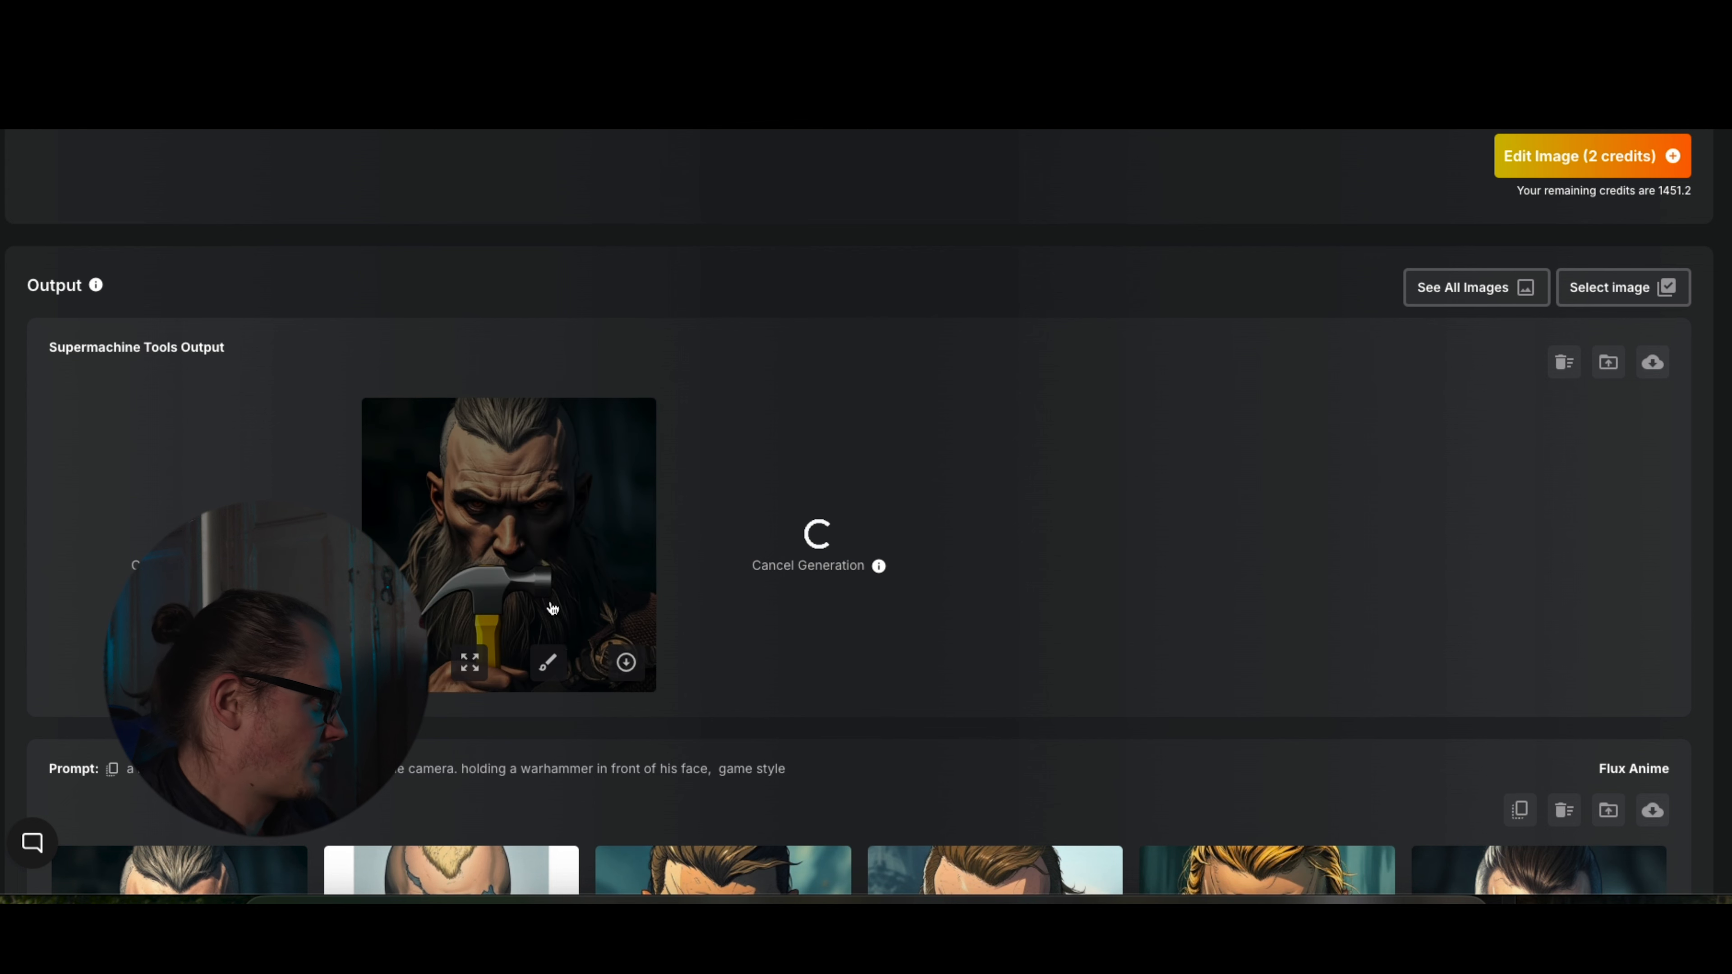
scroll(1056, 811, "up", 12)
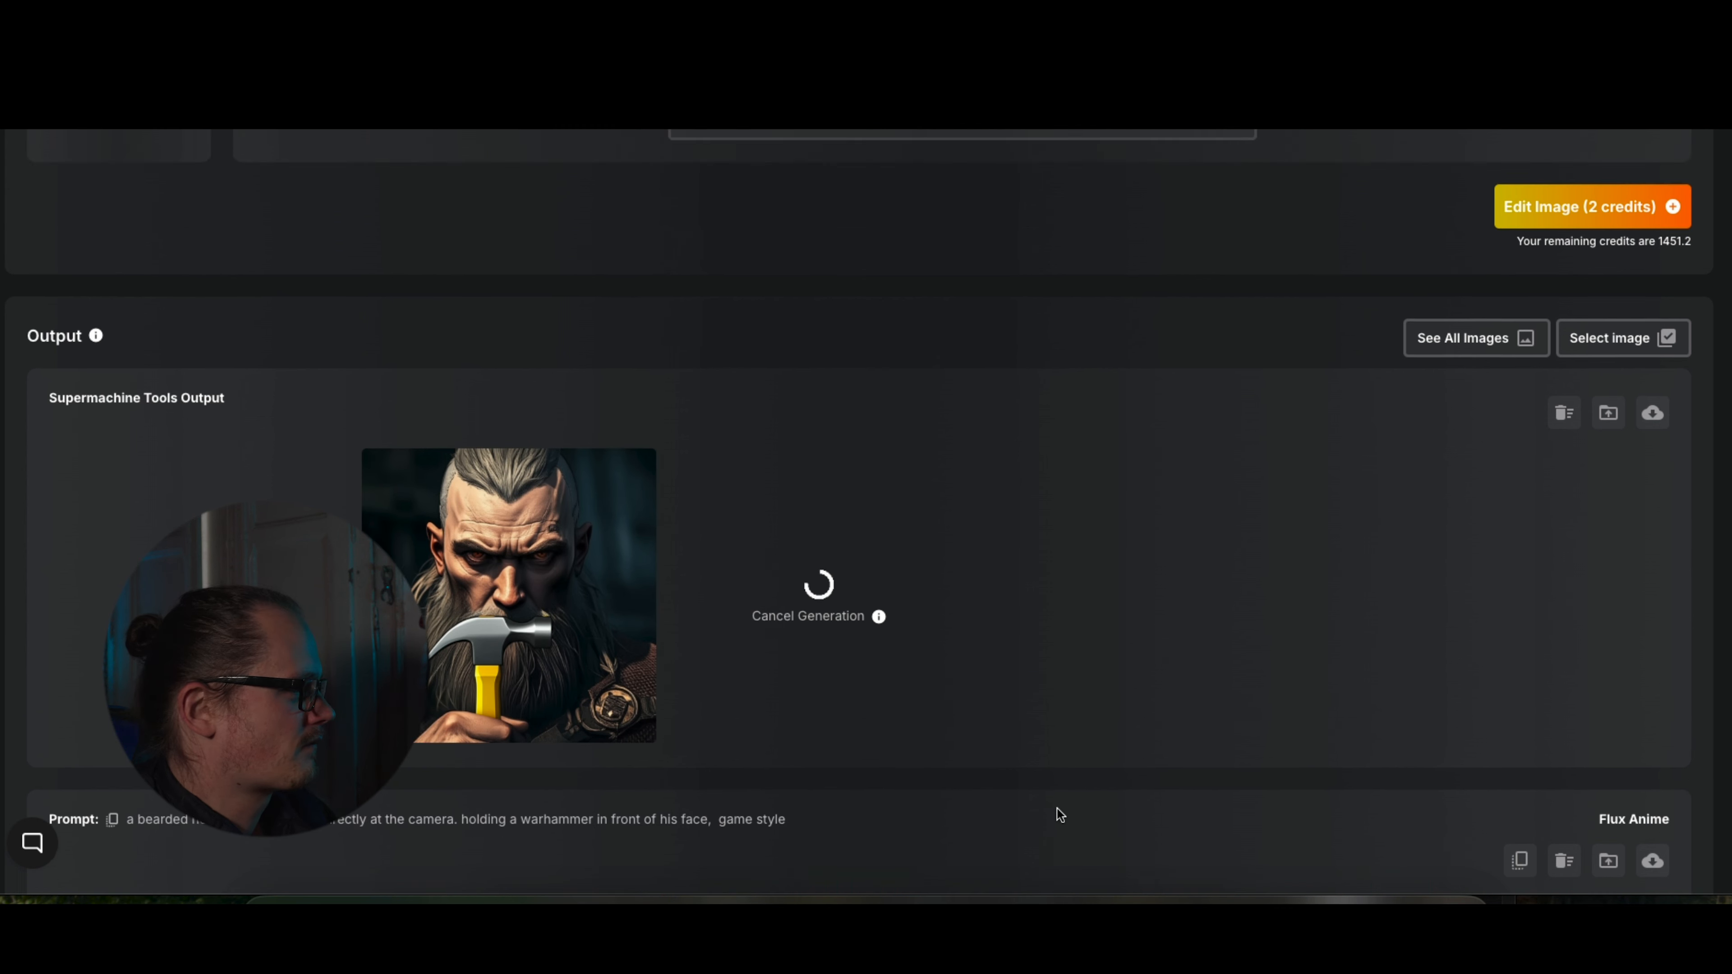
scroll(1099, 500, "down", 12)
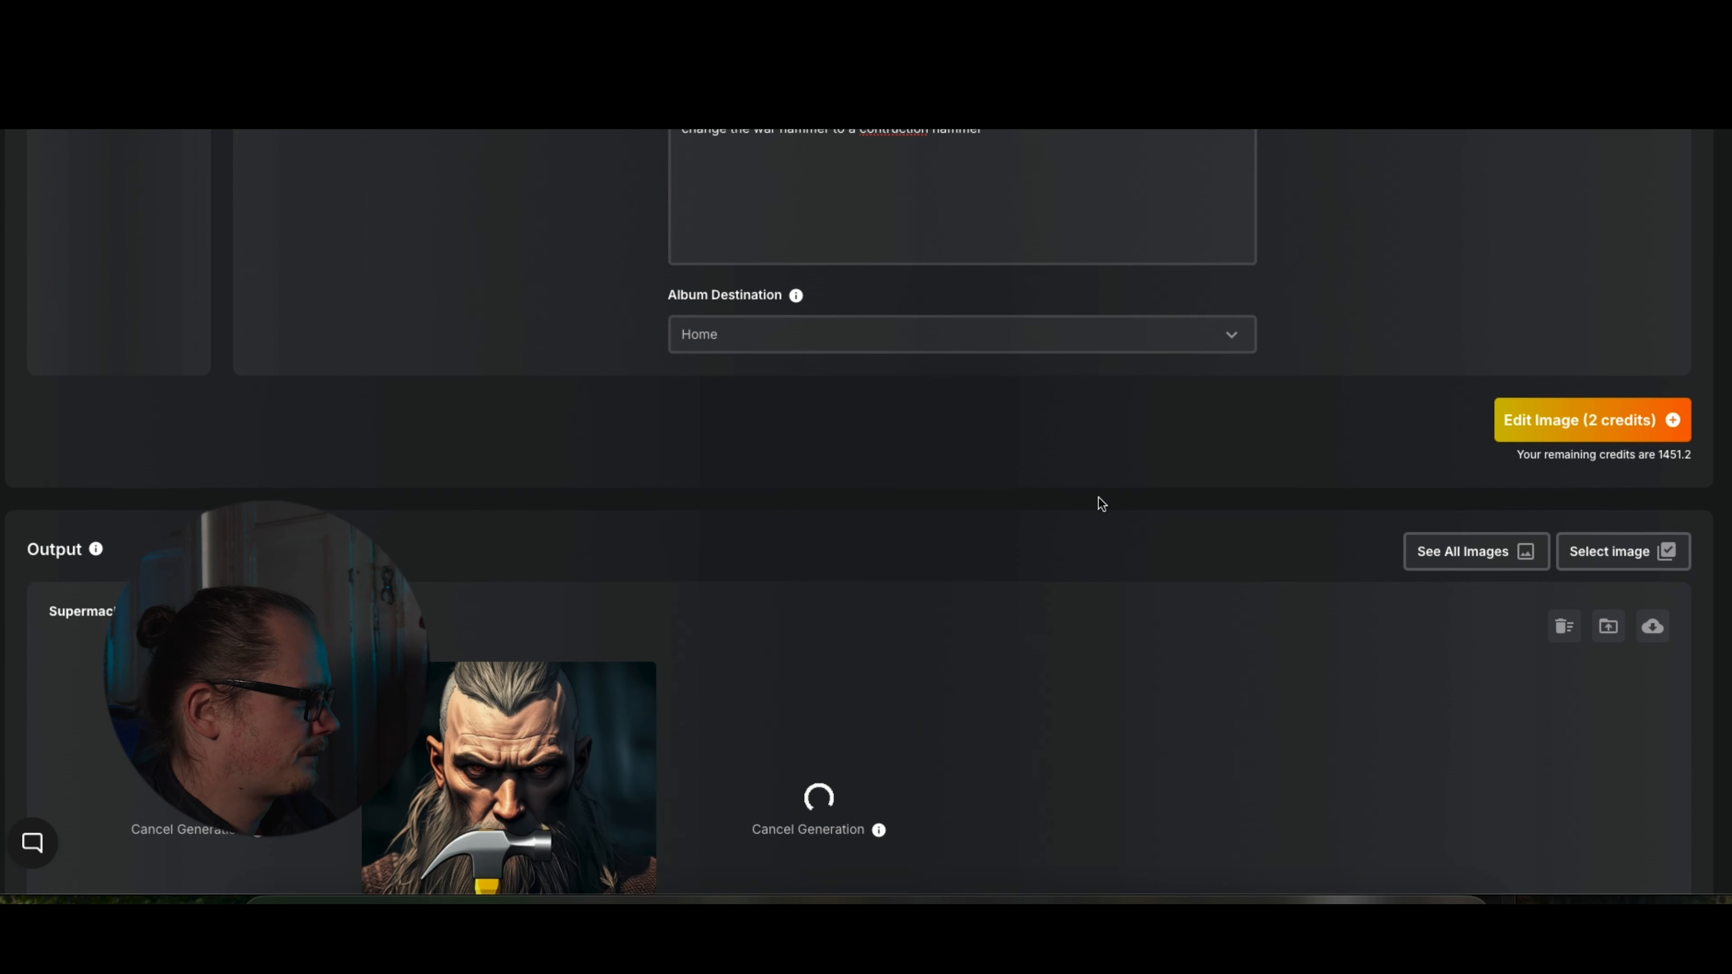
scroll(762, 579, "up", 5)
scroll(947, 392, "up", 4)
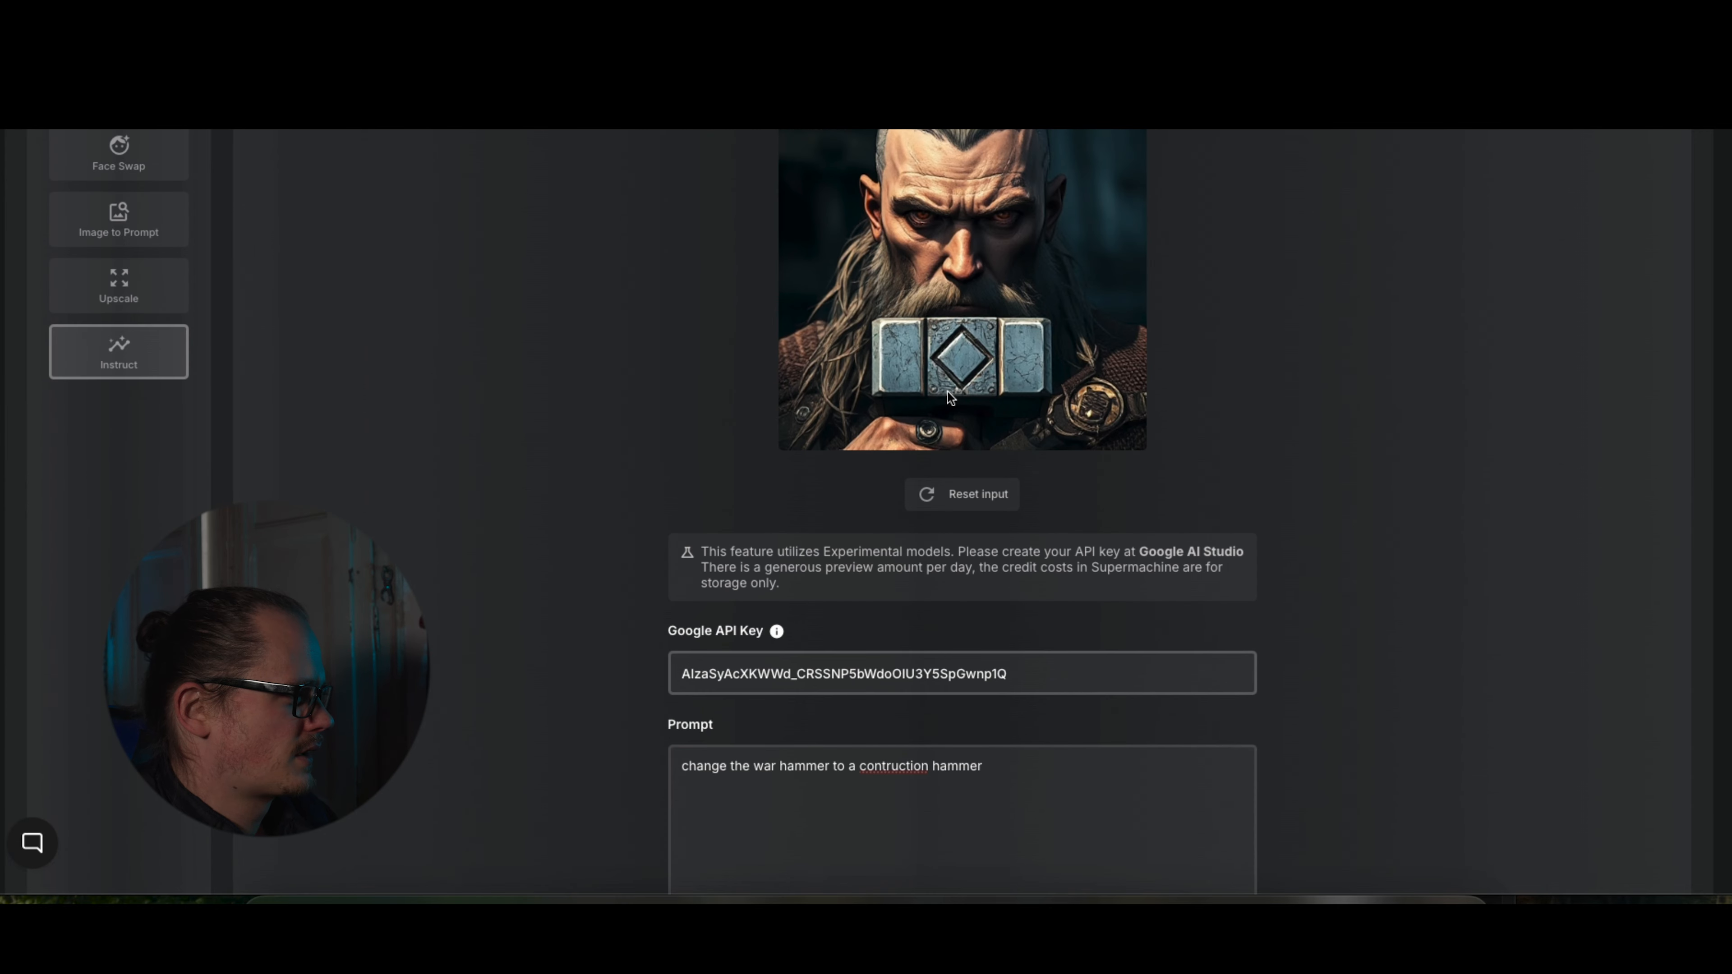
scroll(952, 382, "down", 10)
scroll(951, 382, "up", 7)
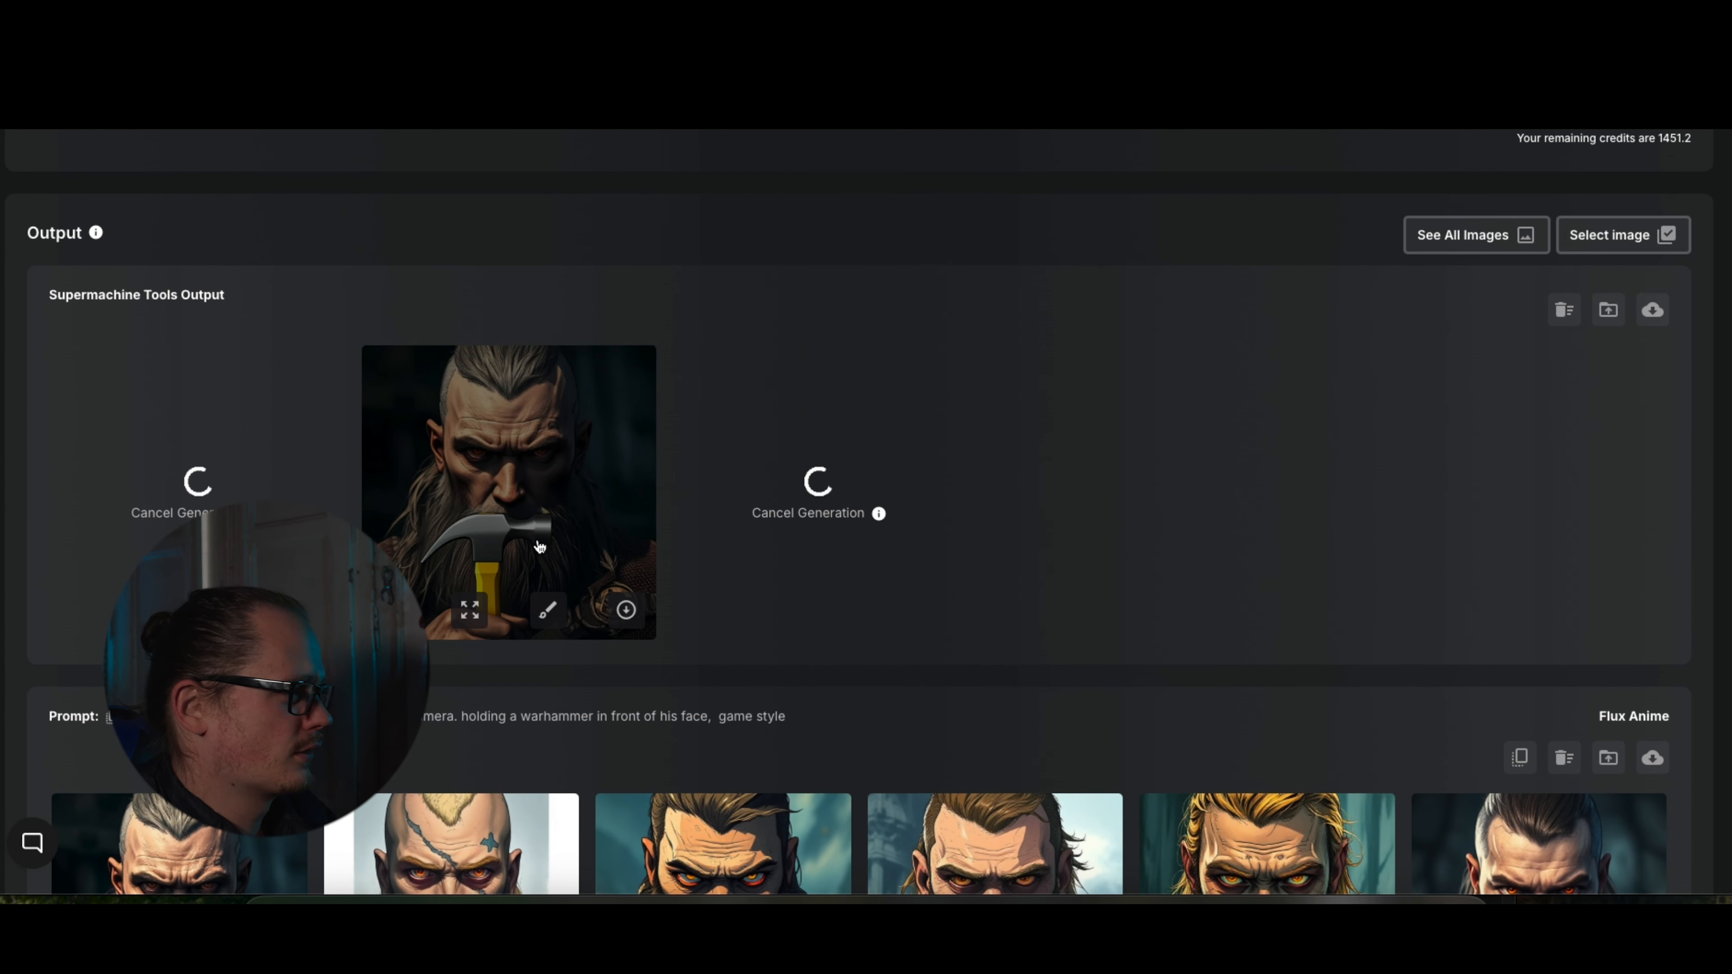
Replace the initial image with the Home album's orange-eyed, brown-bearded warrior holding a blue metal war hammer.
scroll(798, 537, "up", 8)
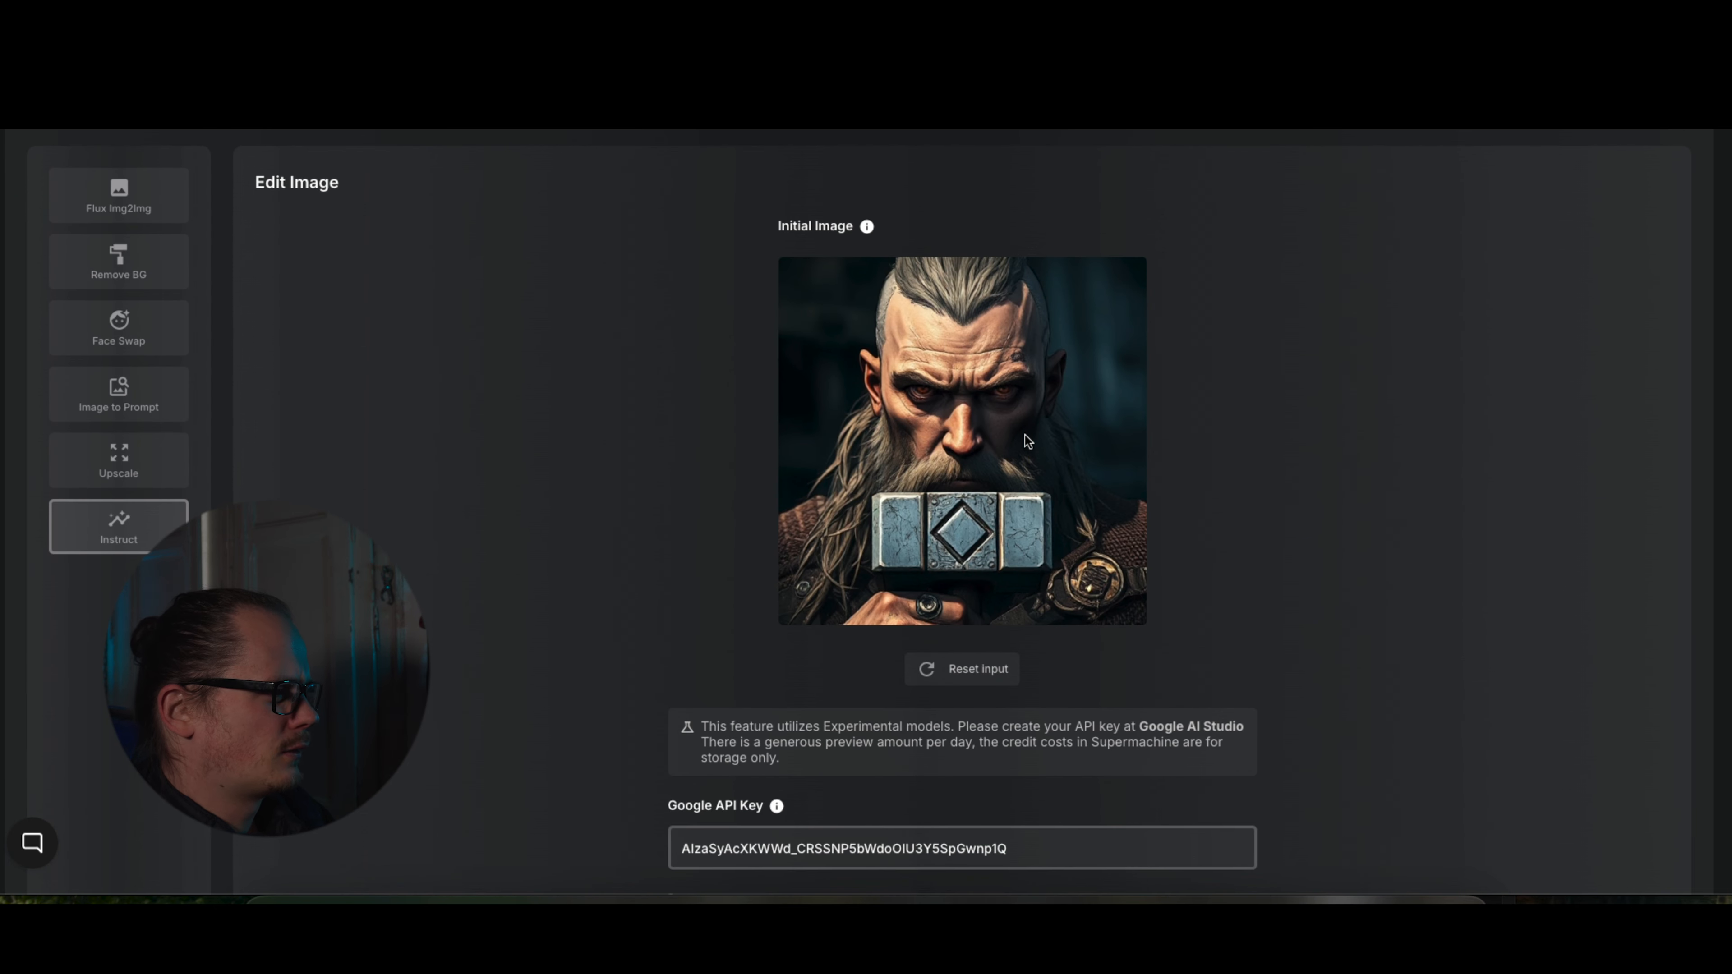
left_click(986, 684)
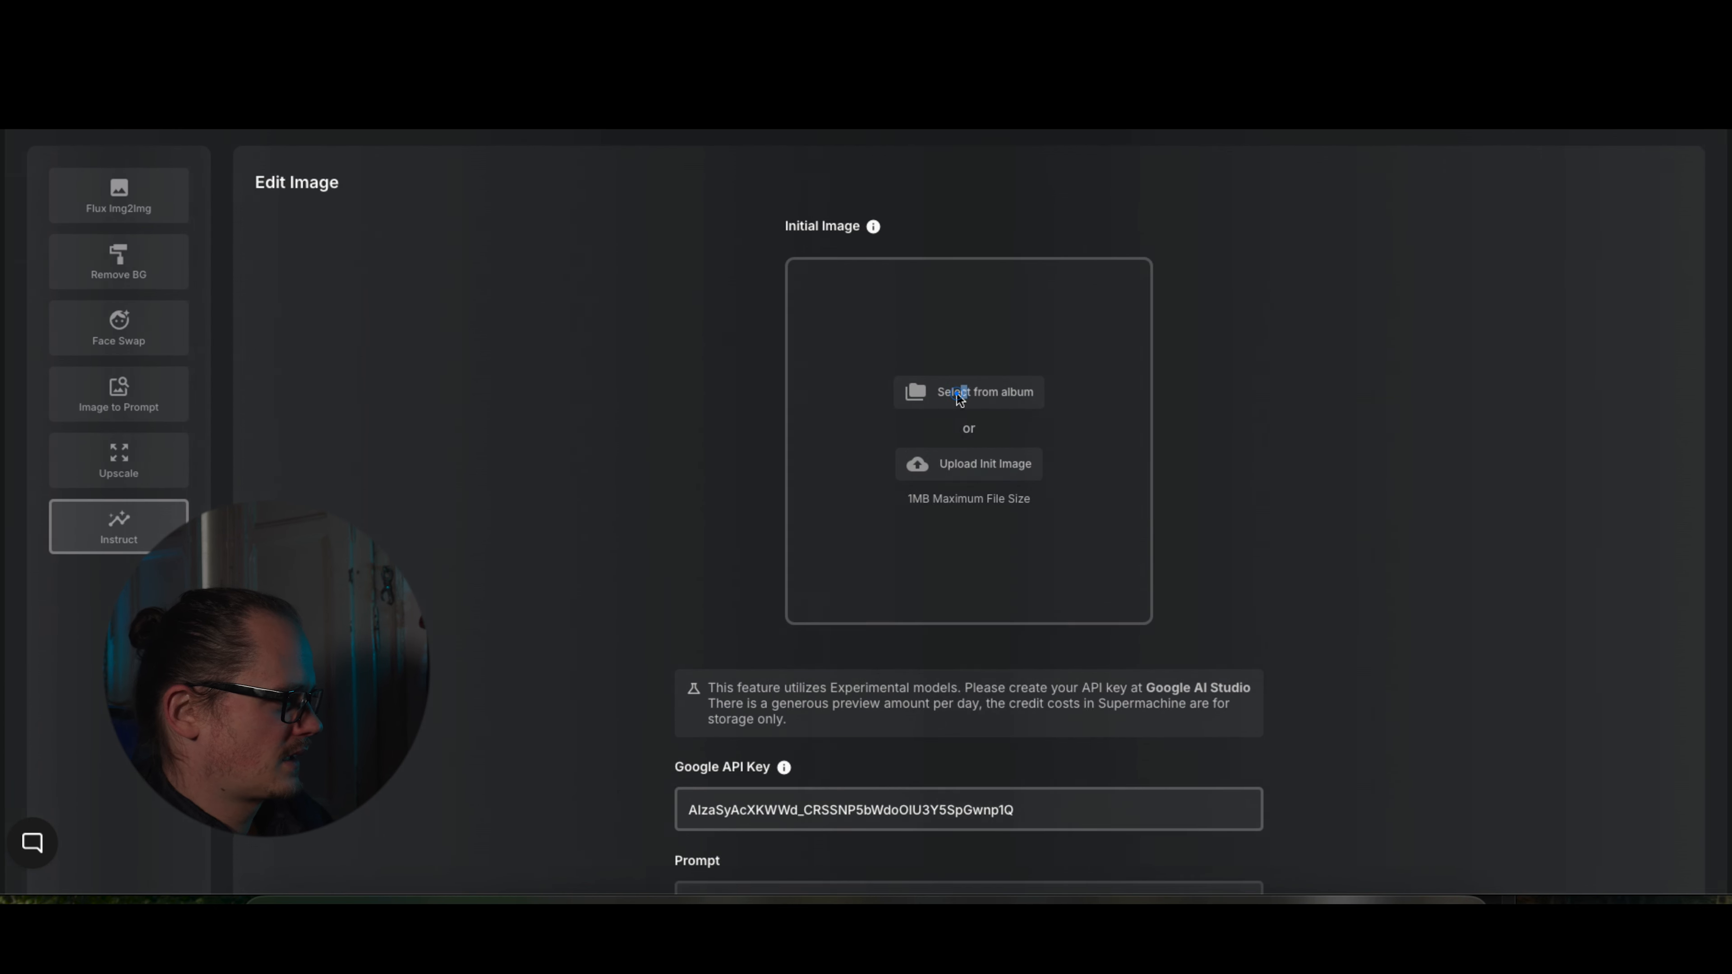
left_click(960, 401)
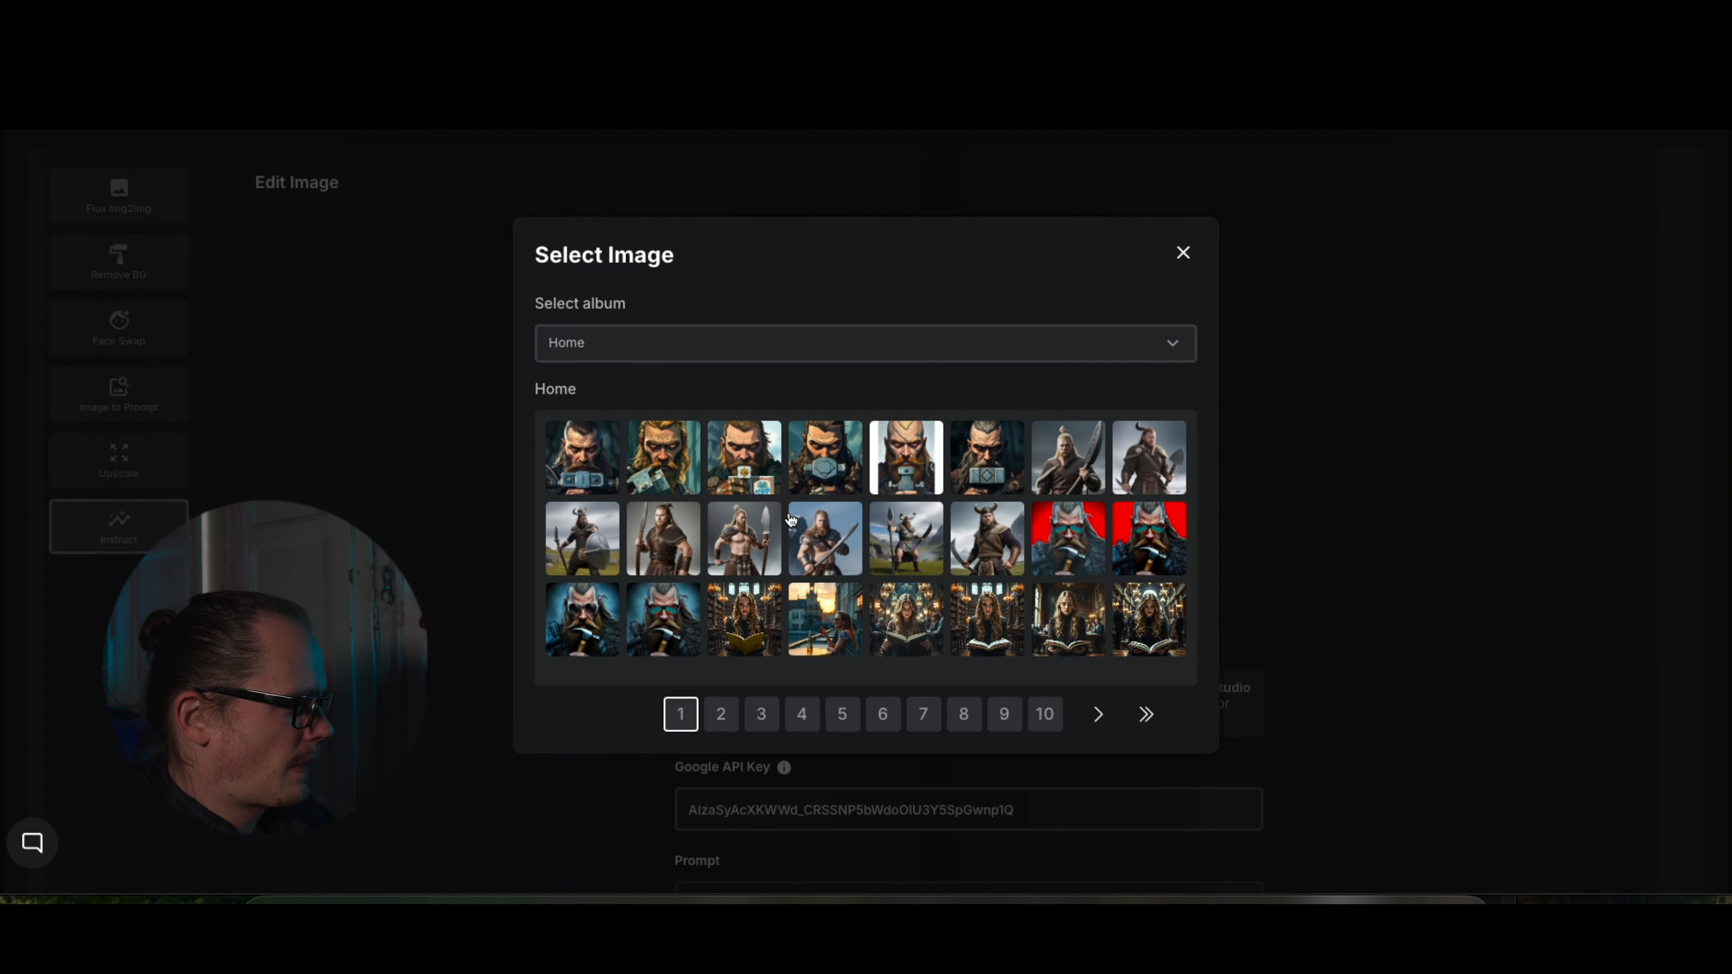
left_click(589, 457)
left_click(1035, 751)
scroll(987, 663, "down", 5)
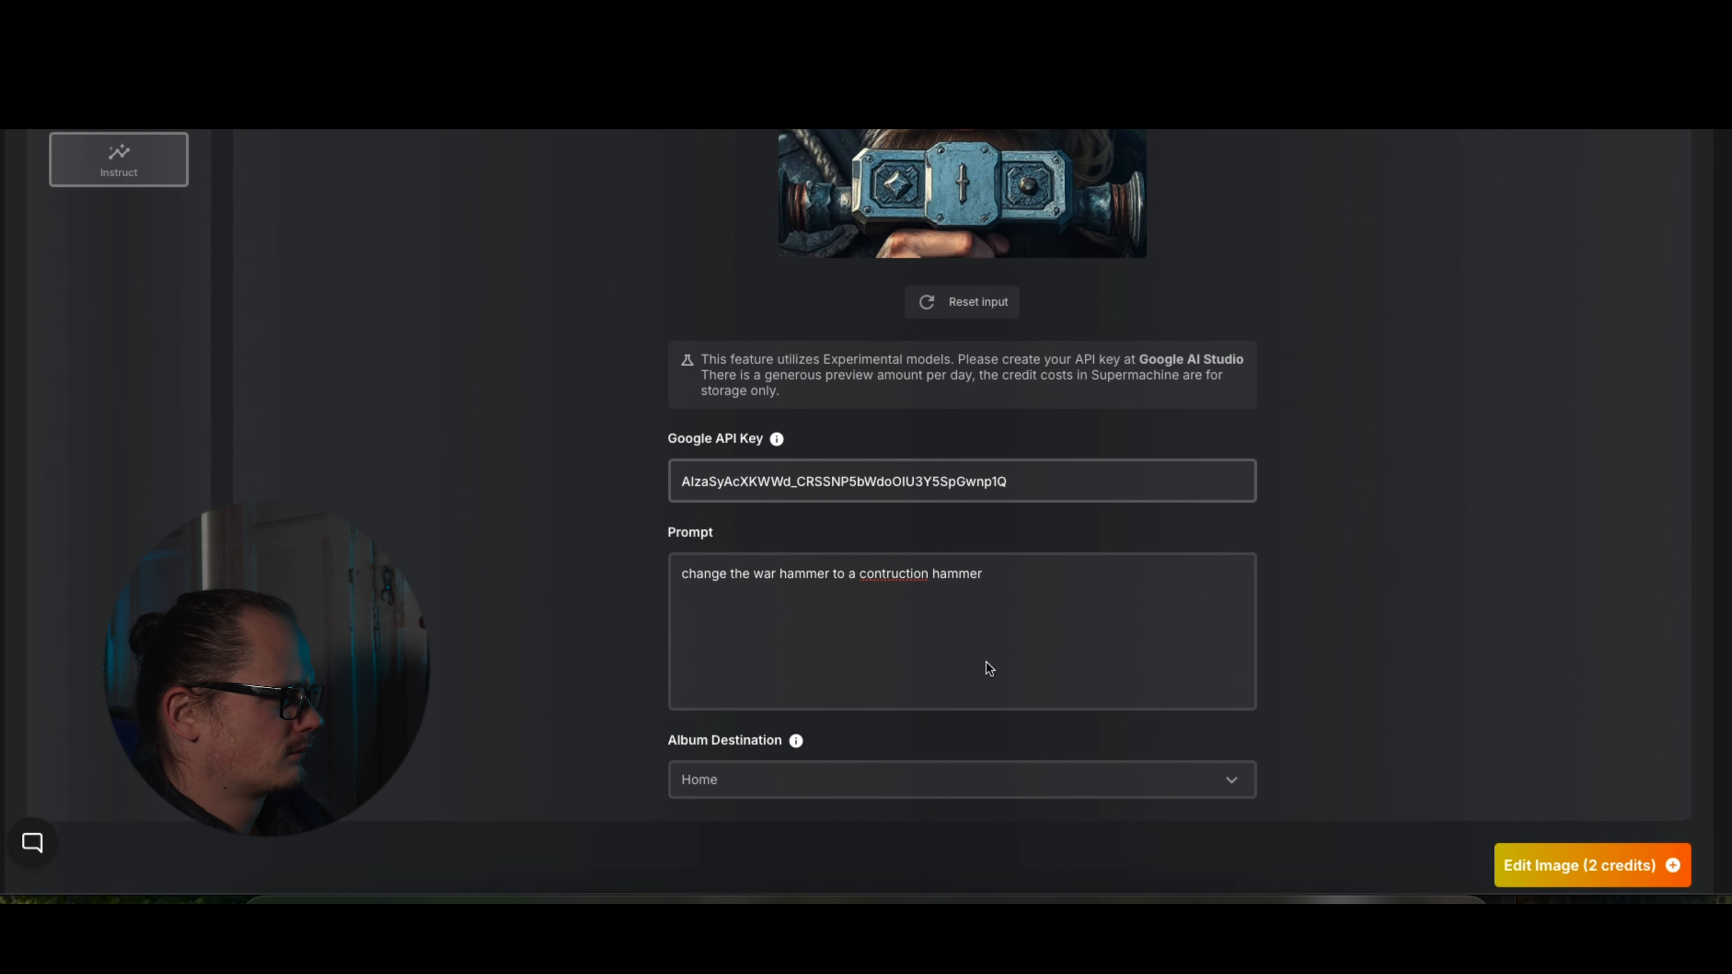
scroll(983, 665, "up", 2)
scroll(1062, 684, "up", 2)
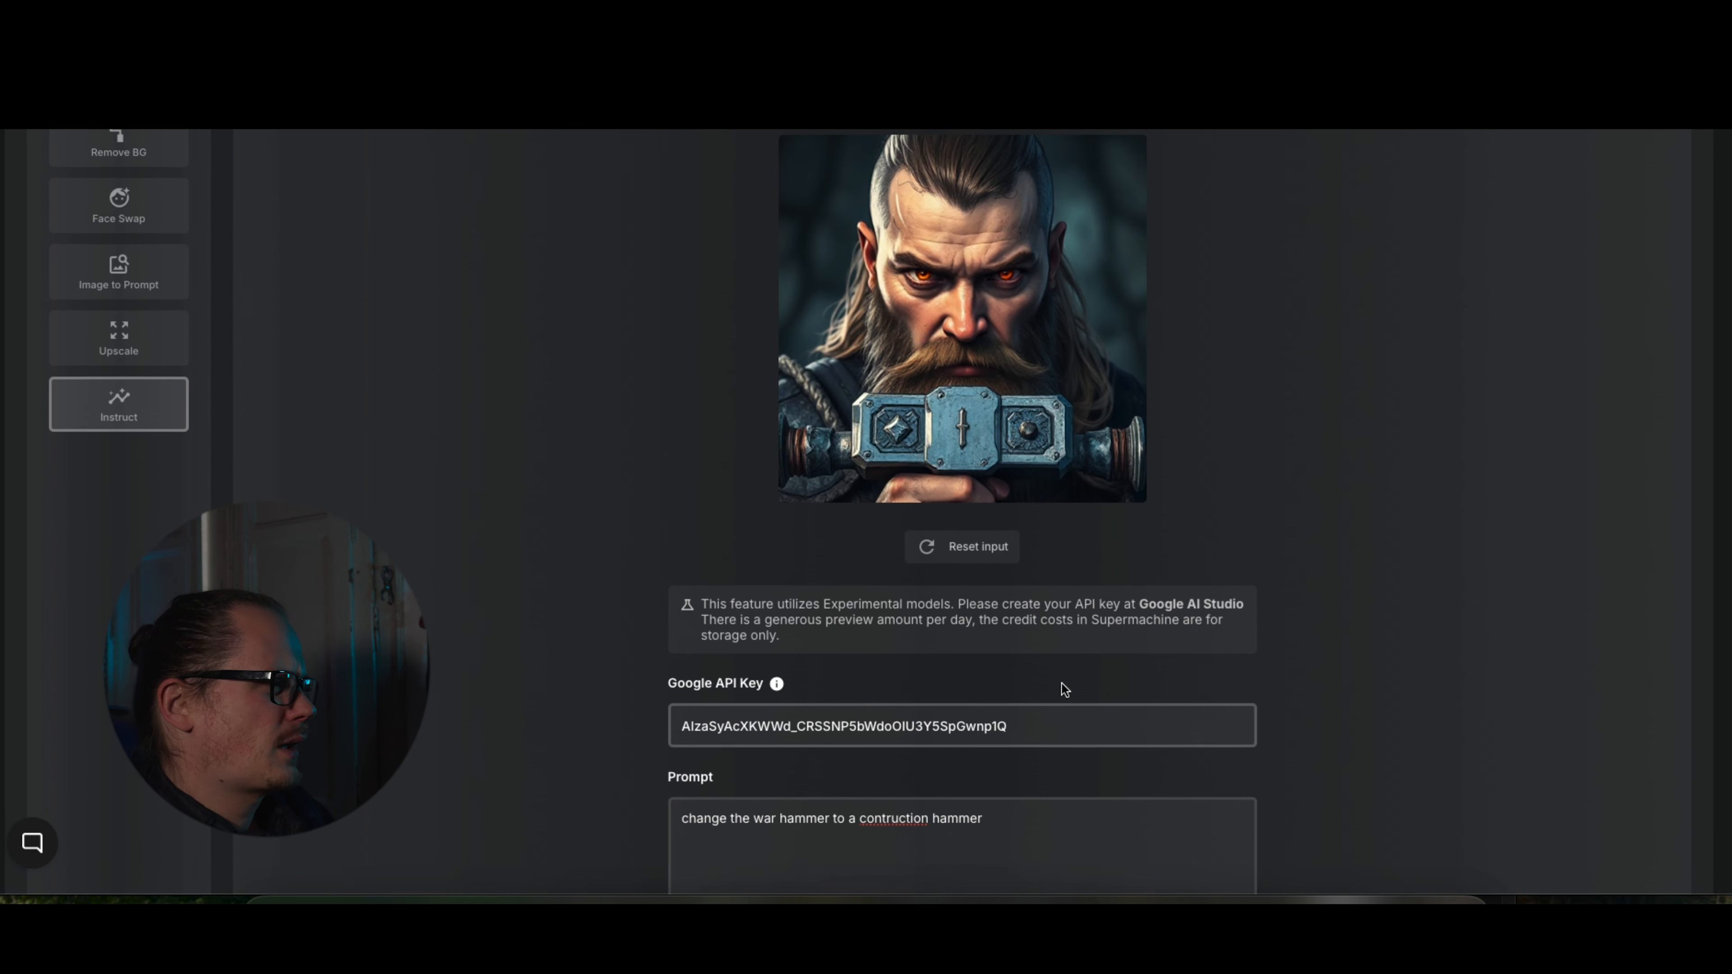
Replace the edit prompt with "change the background to a sunset".
left_click_drag(683, 799, 1054, 821)
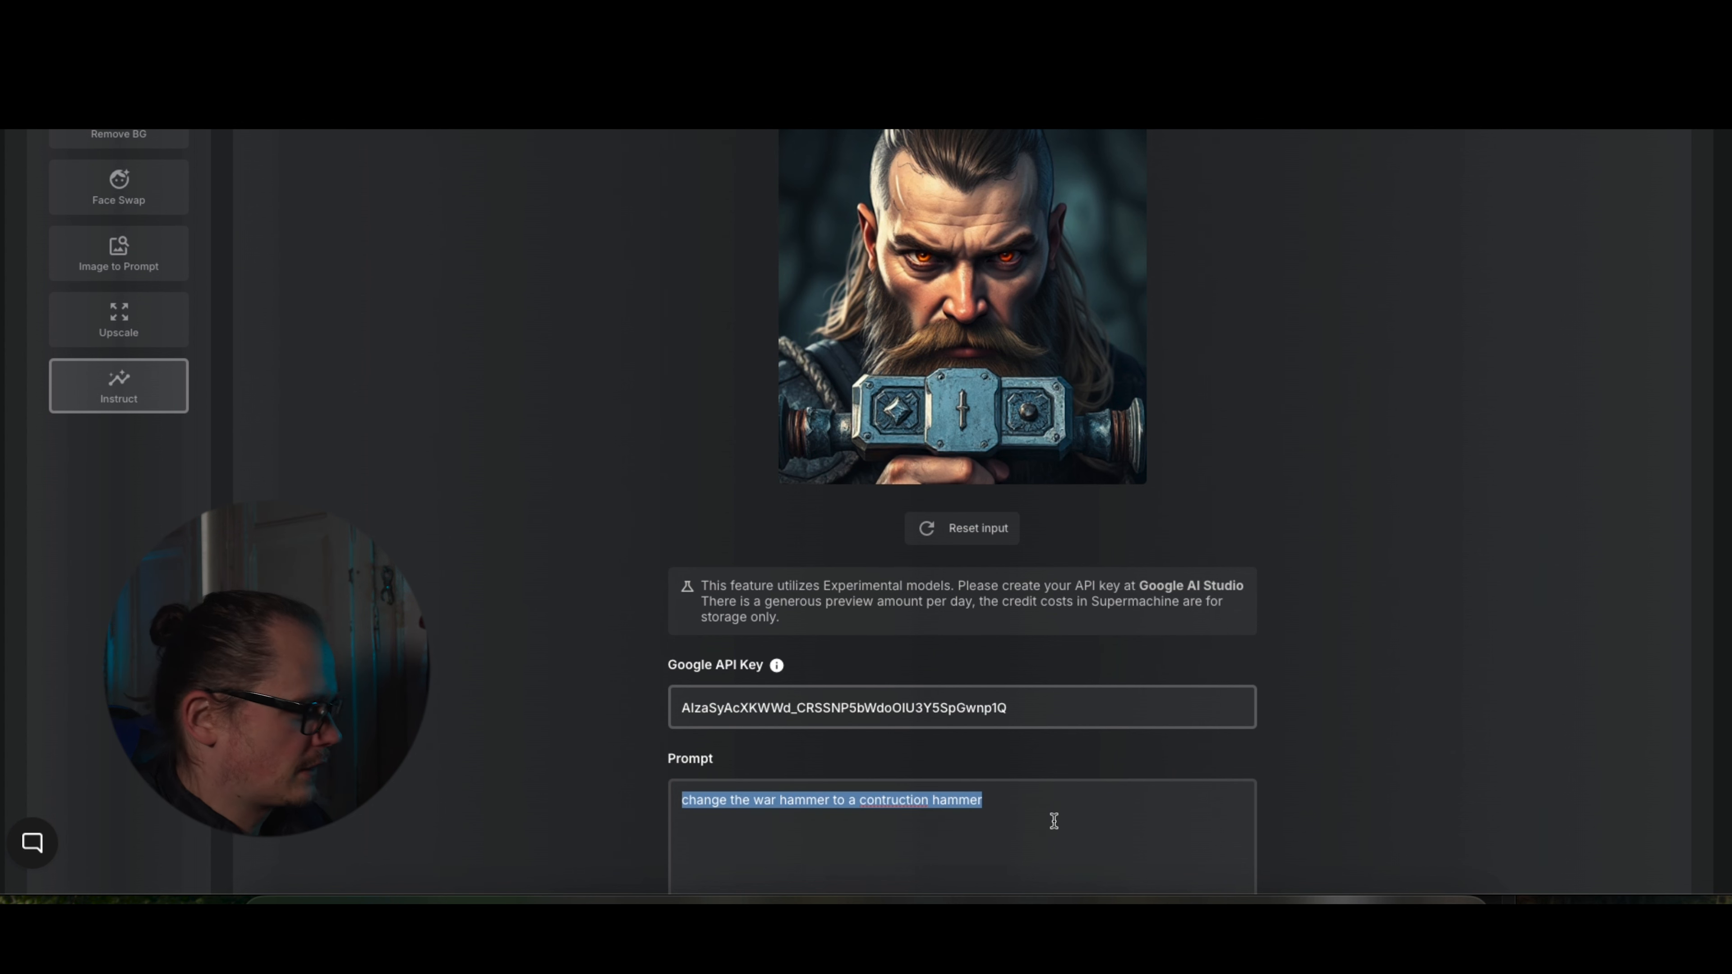
type("change the background")
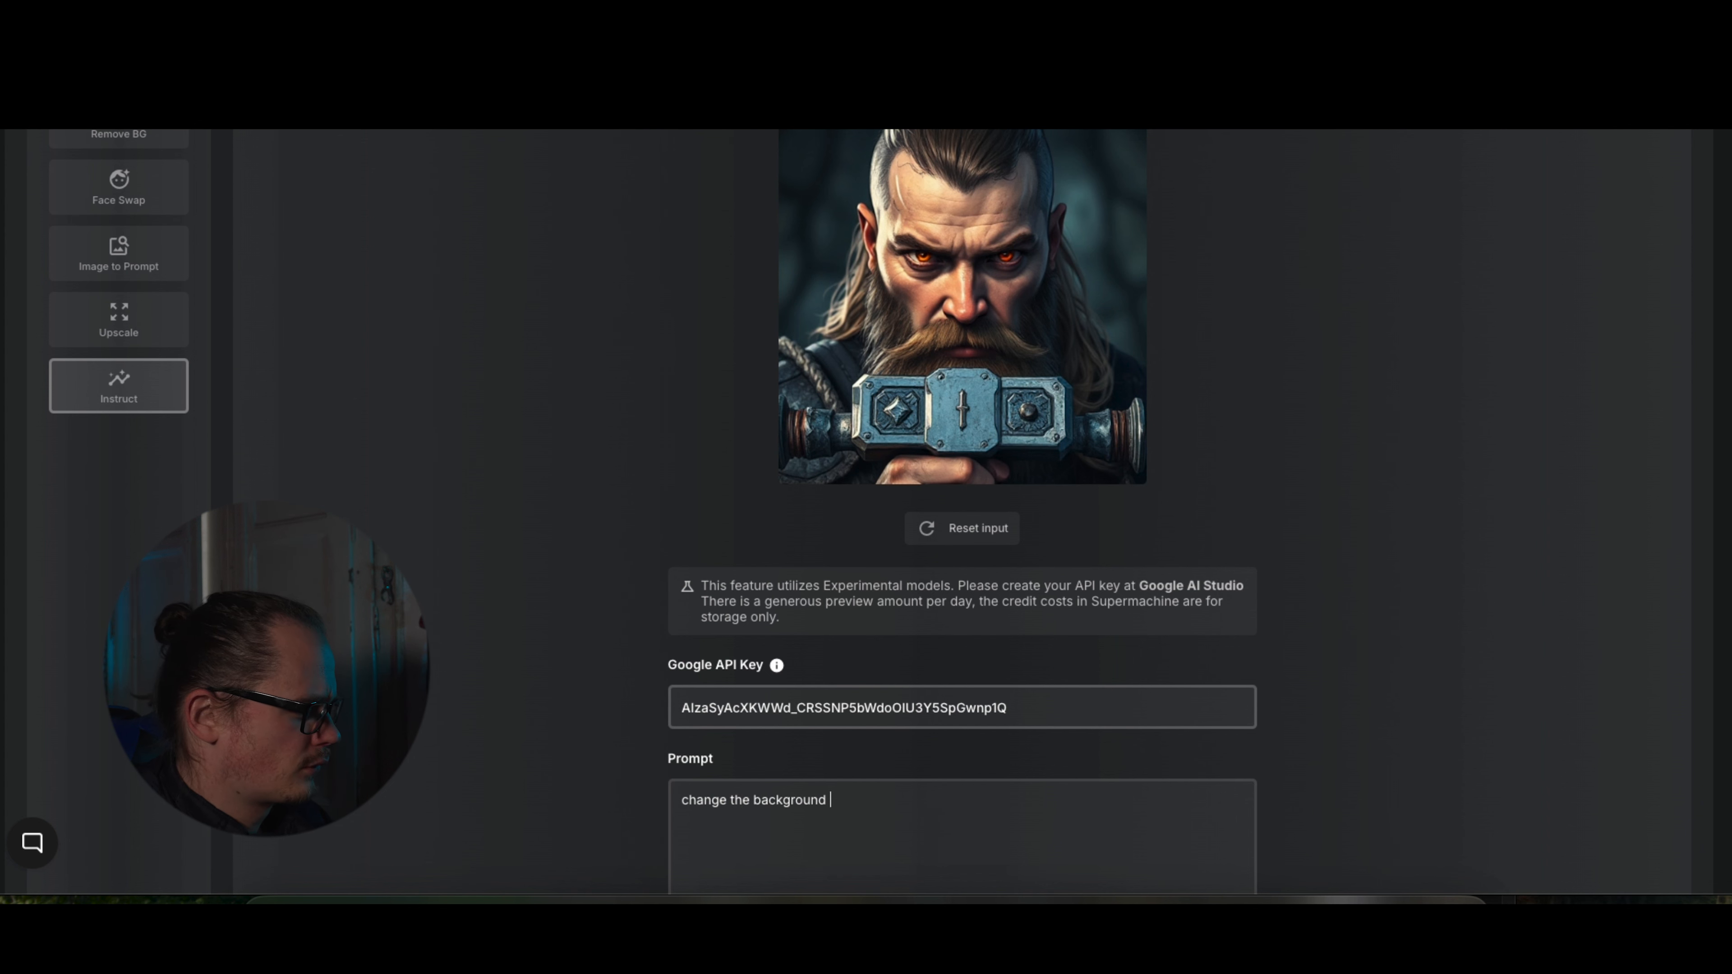
type("sunset")
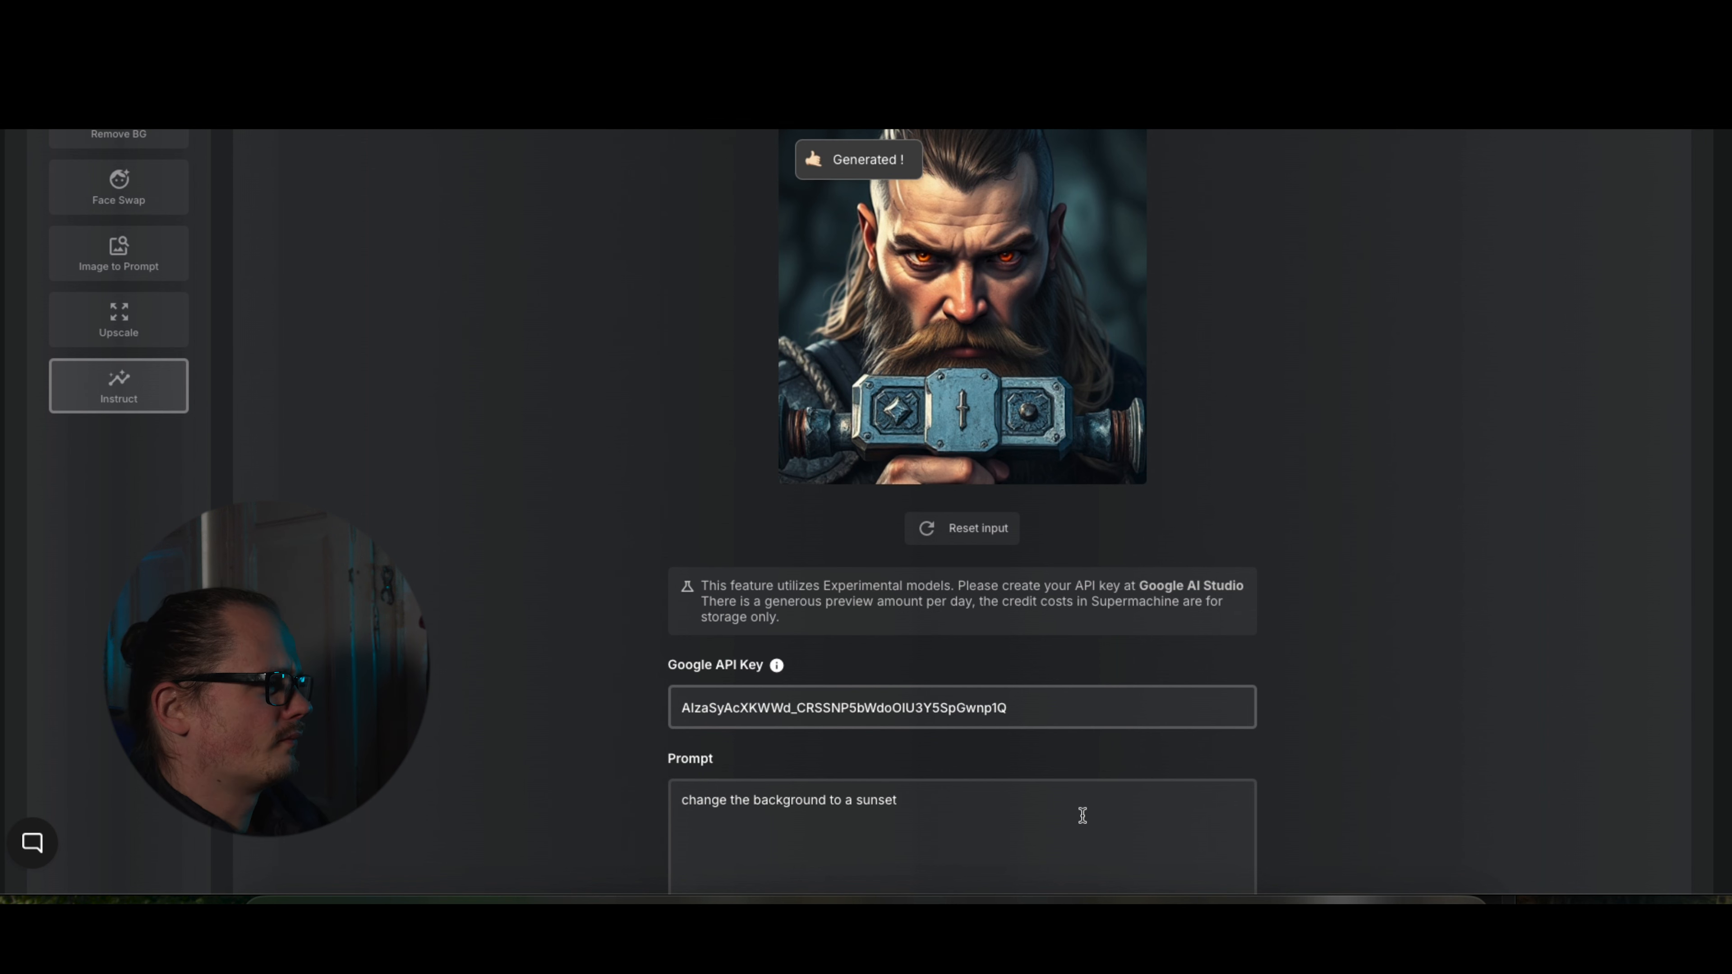
Start two generations of the sunset-background edit with the Home album as destination.
scroll(1091, 819, "down", 7)
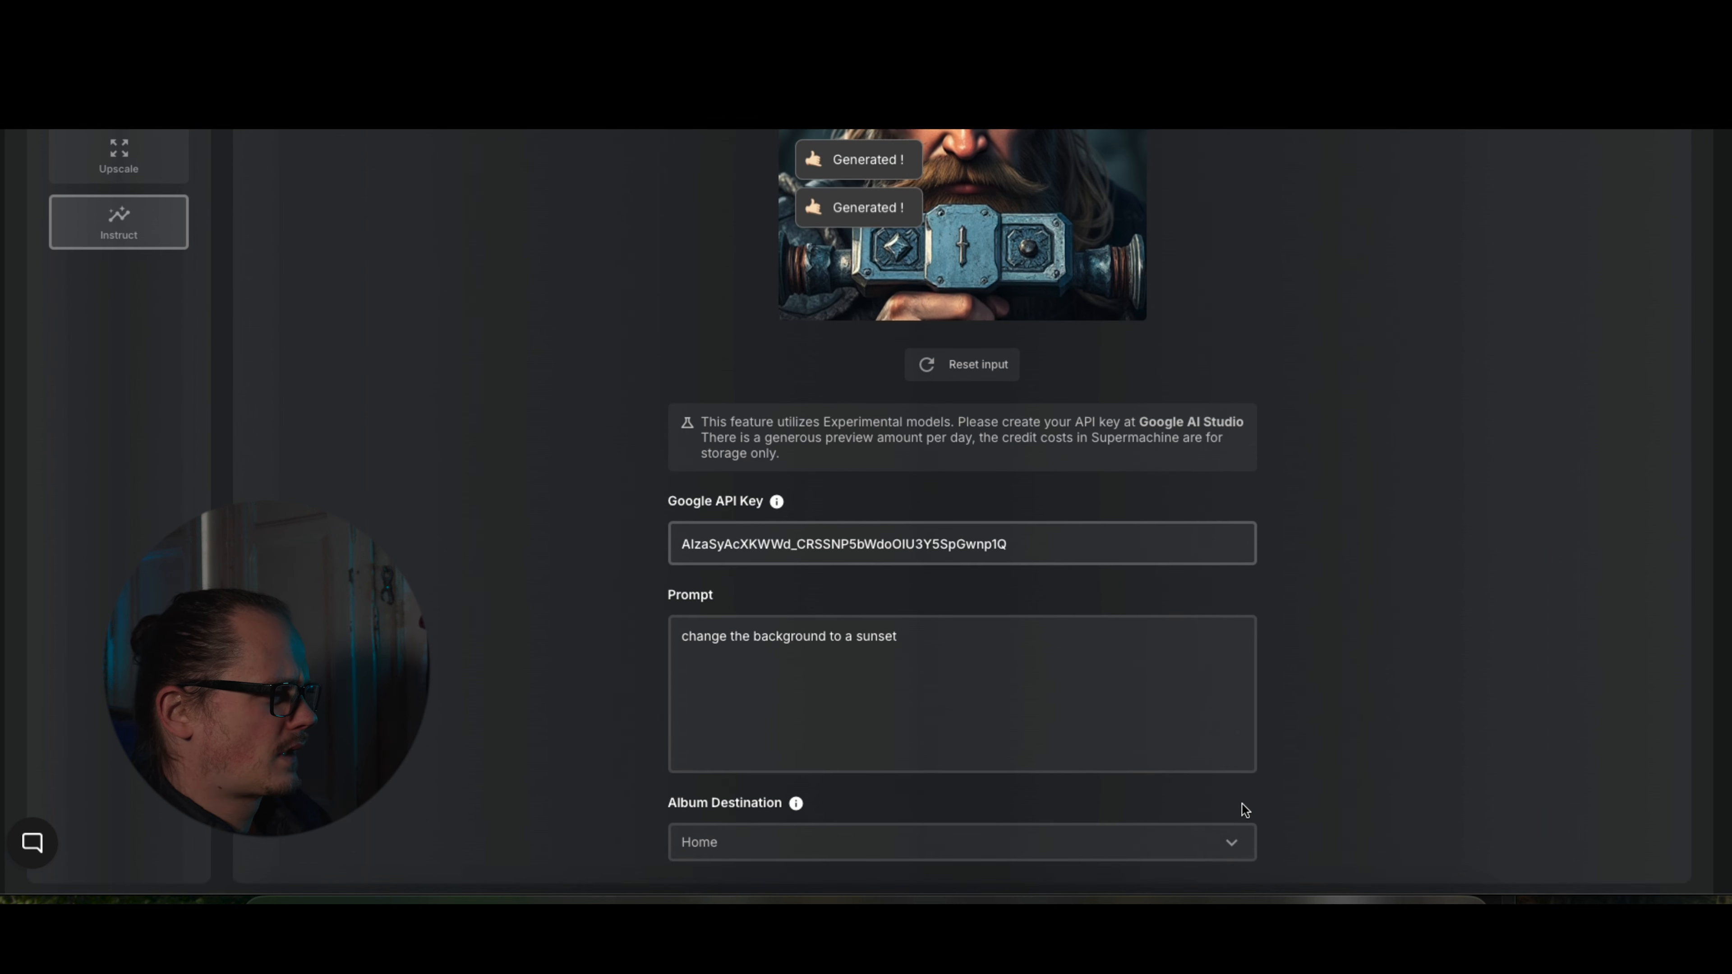
left_click(1598, 610)
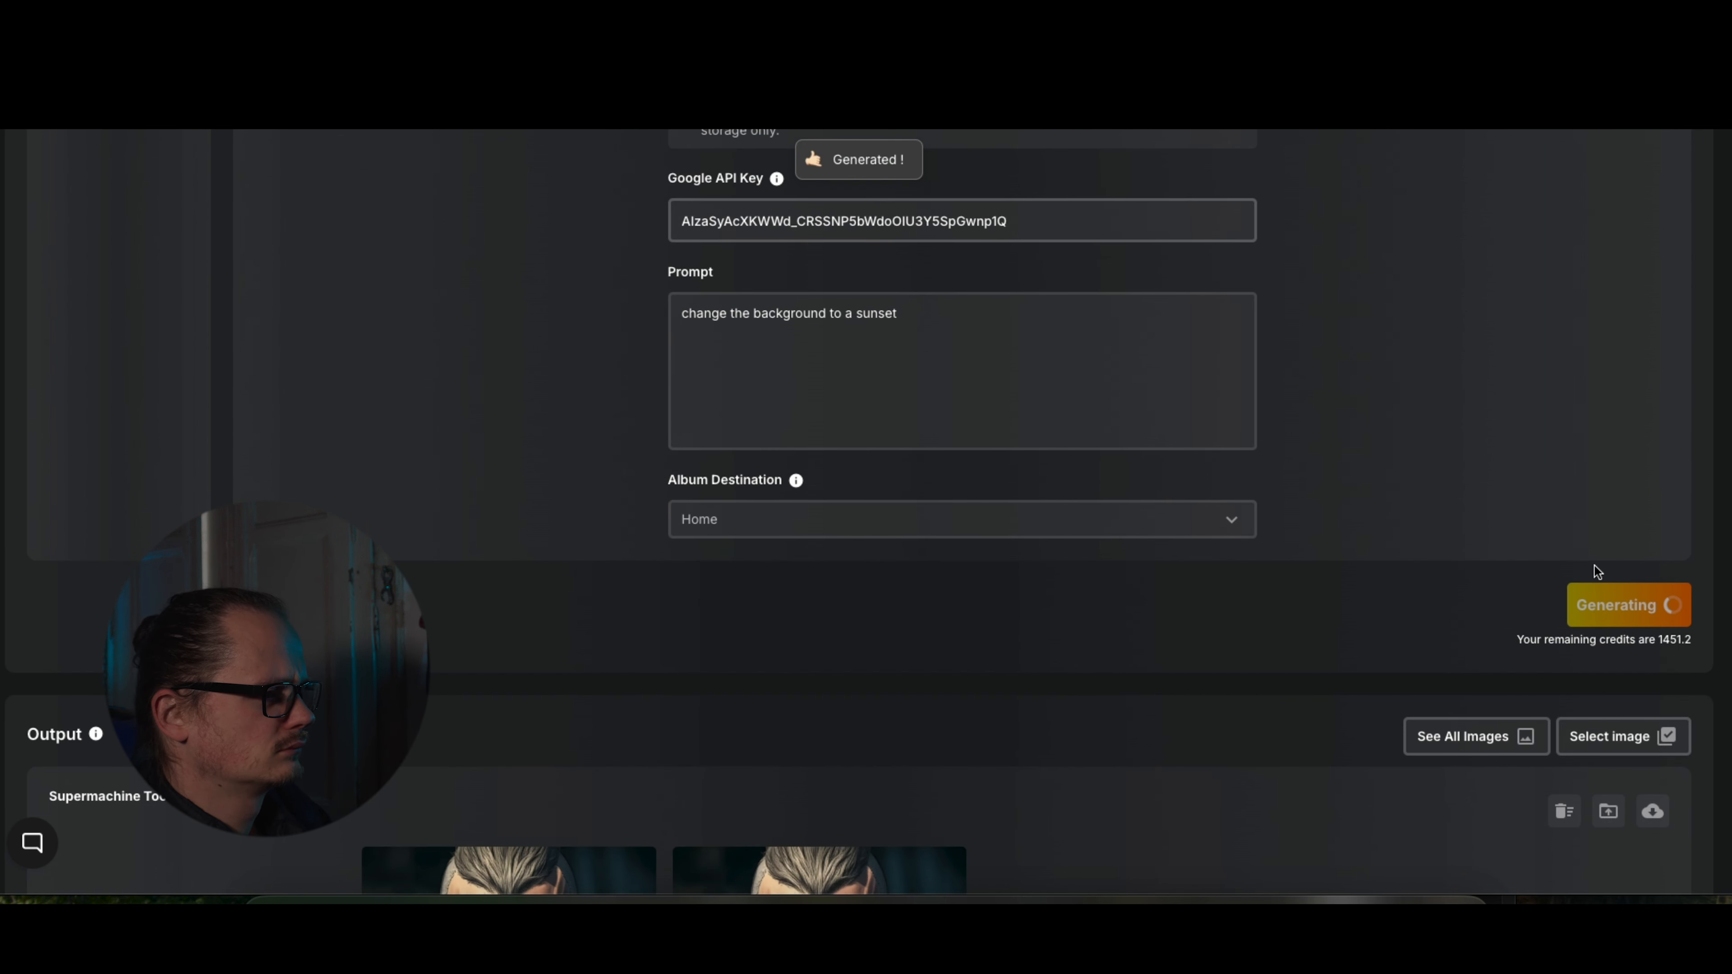
scroll(1594, 569, "down", 7)
scroll(1596, 572, "up", 7)
left_click(1611, 578)
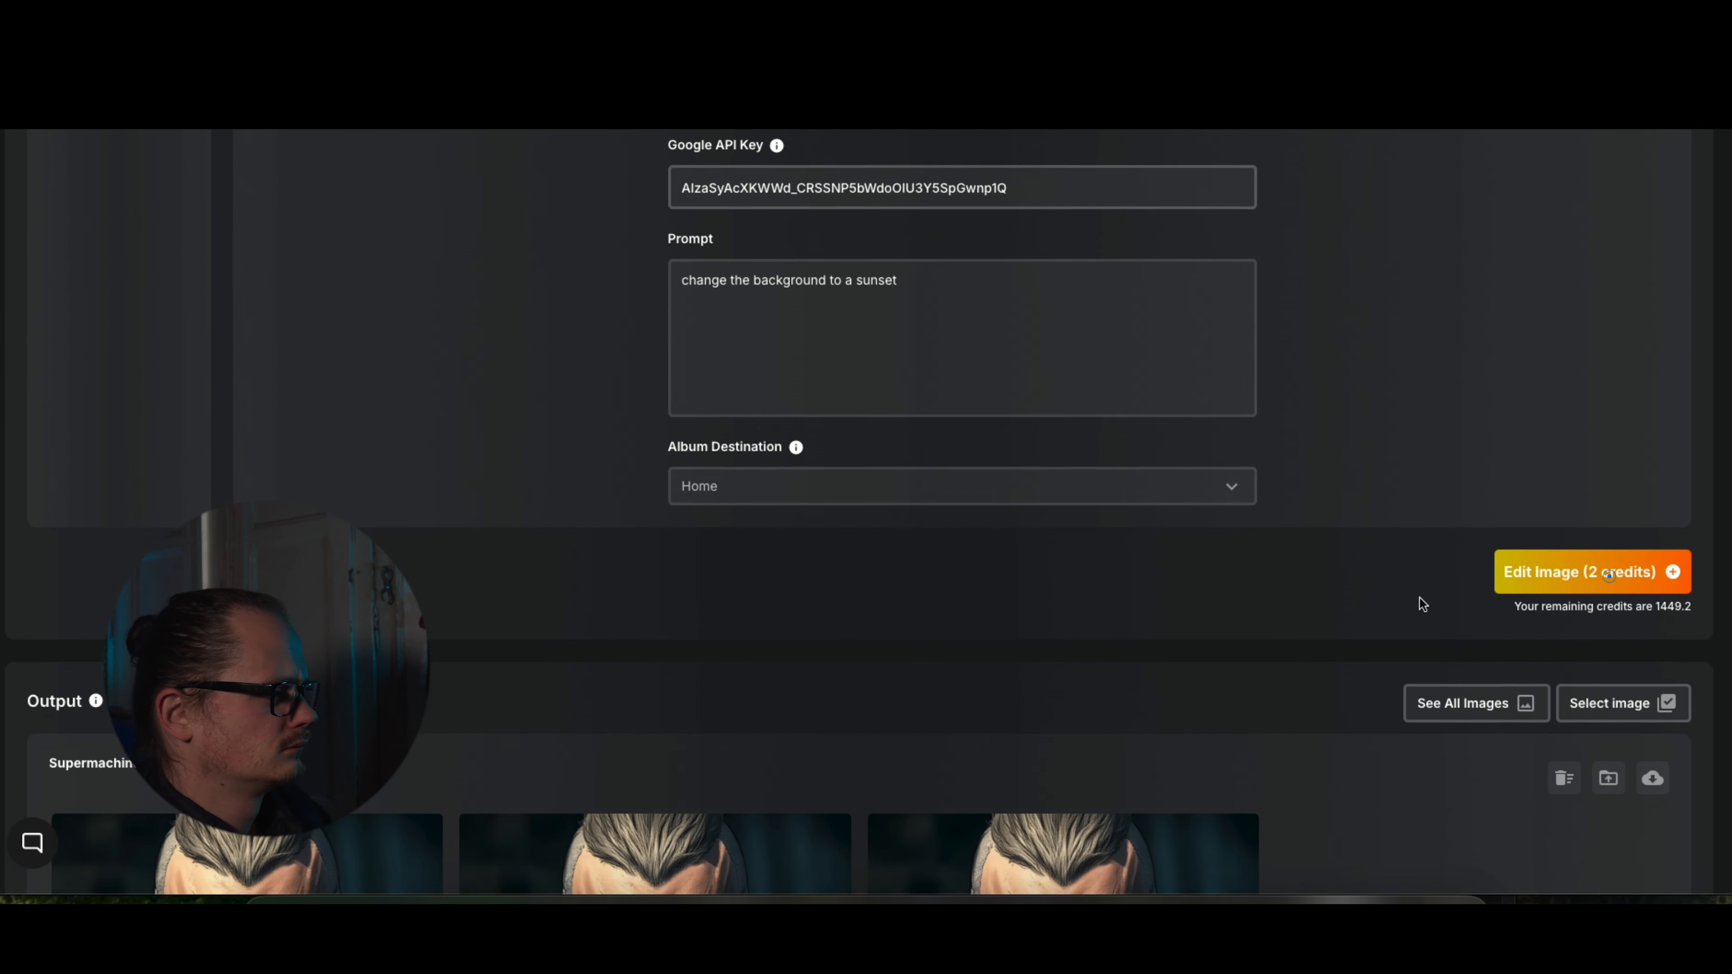
Examine the three construction-hammer variations and the two sunset-background variations in the tools output.
scroll(1419, 599, "down", 9)
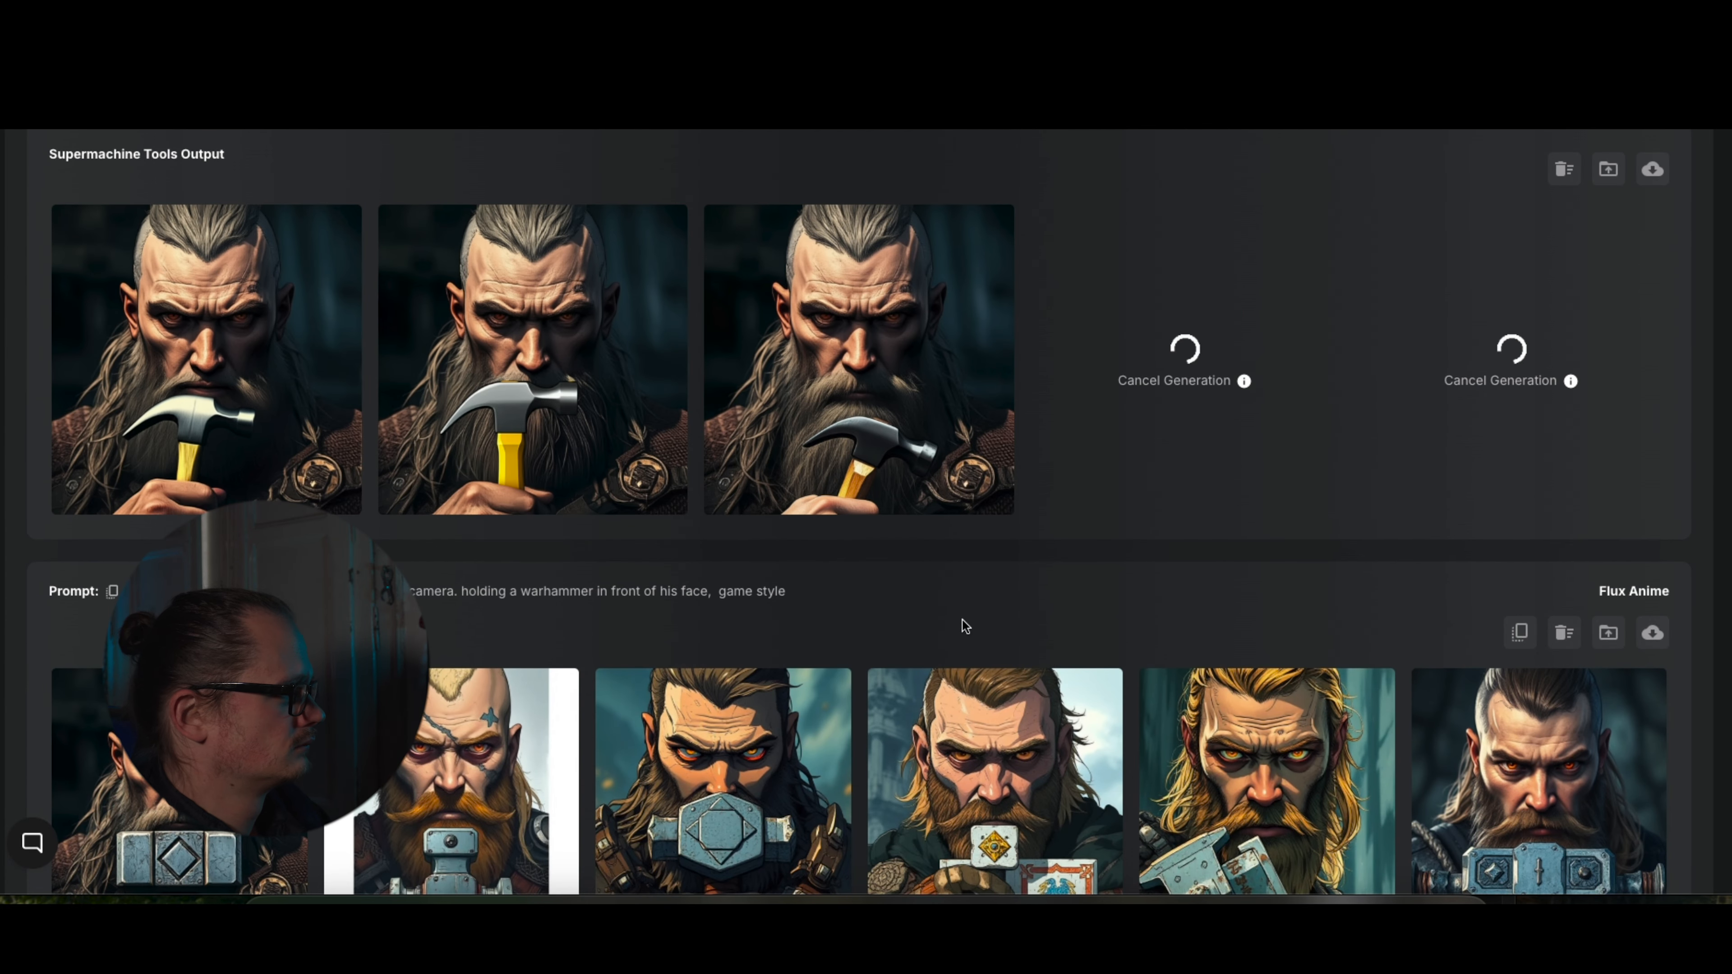
scroll(973, 567, "up", 1)
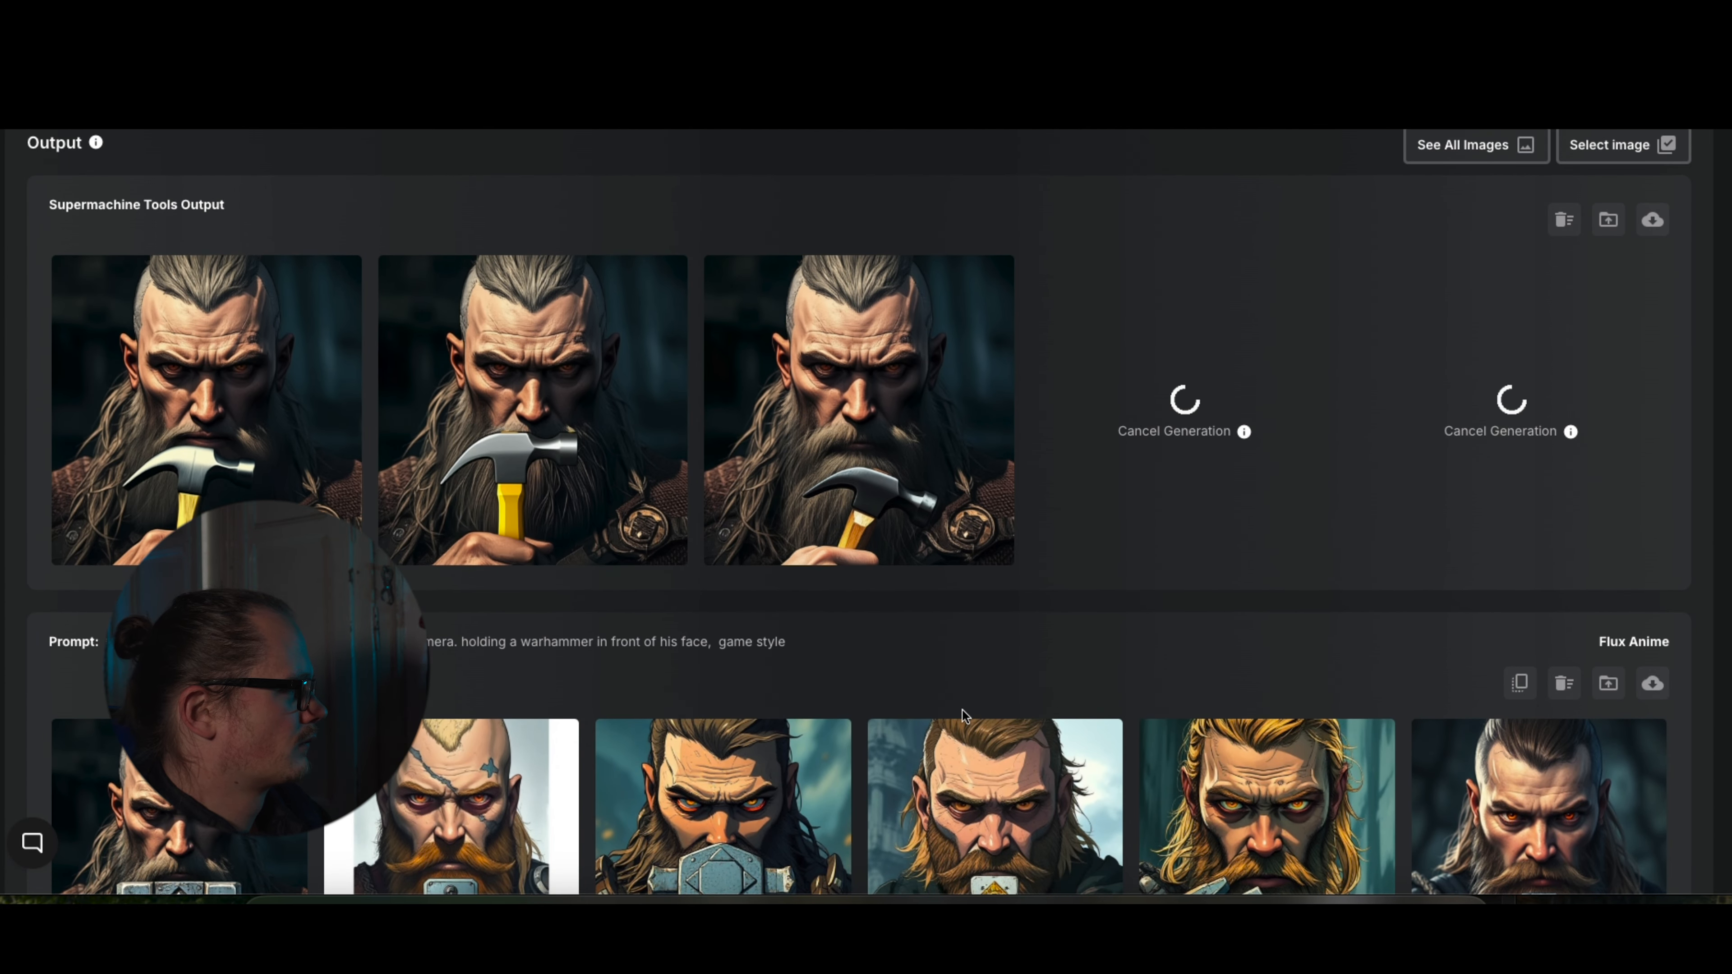
mouse_move(283, 397)
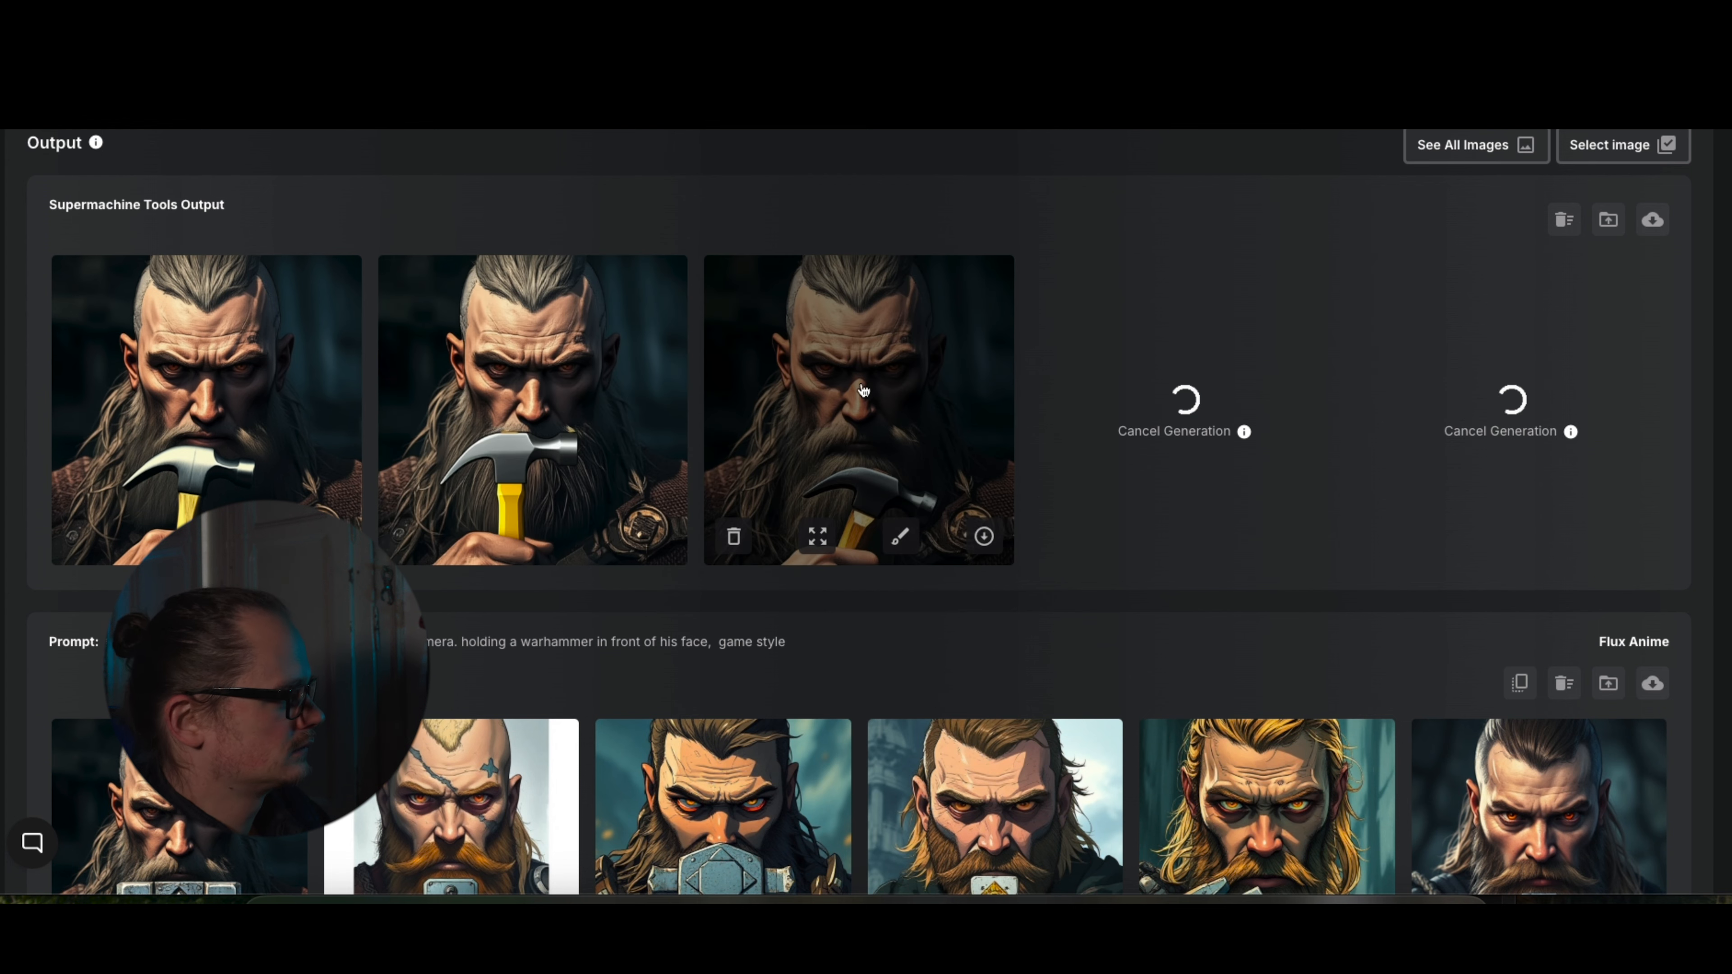
mouse_move(661, 494)
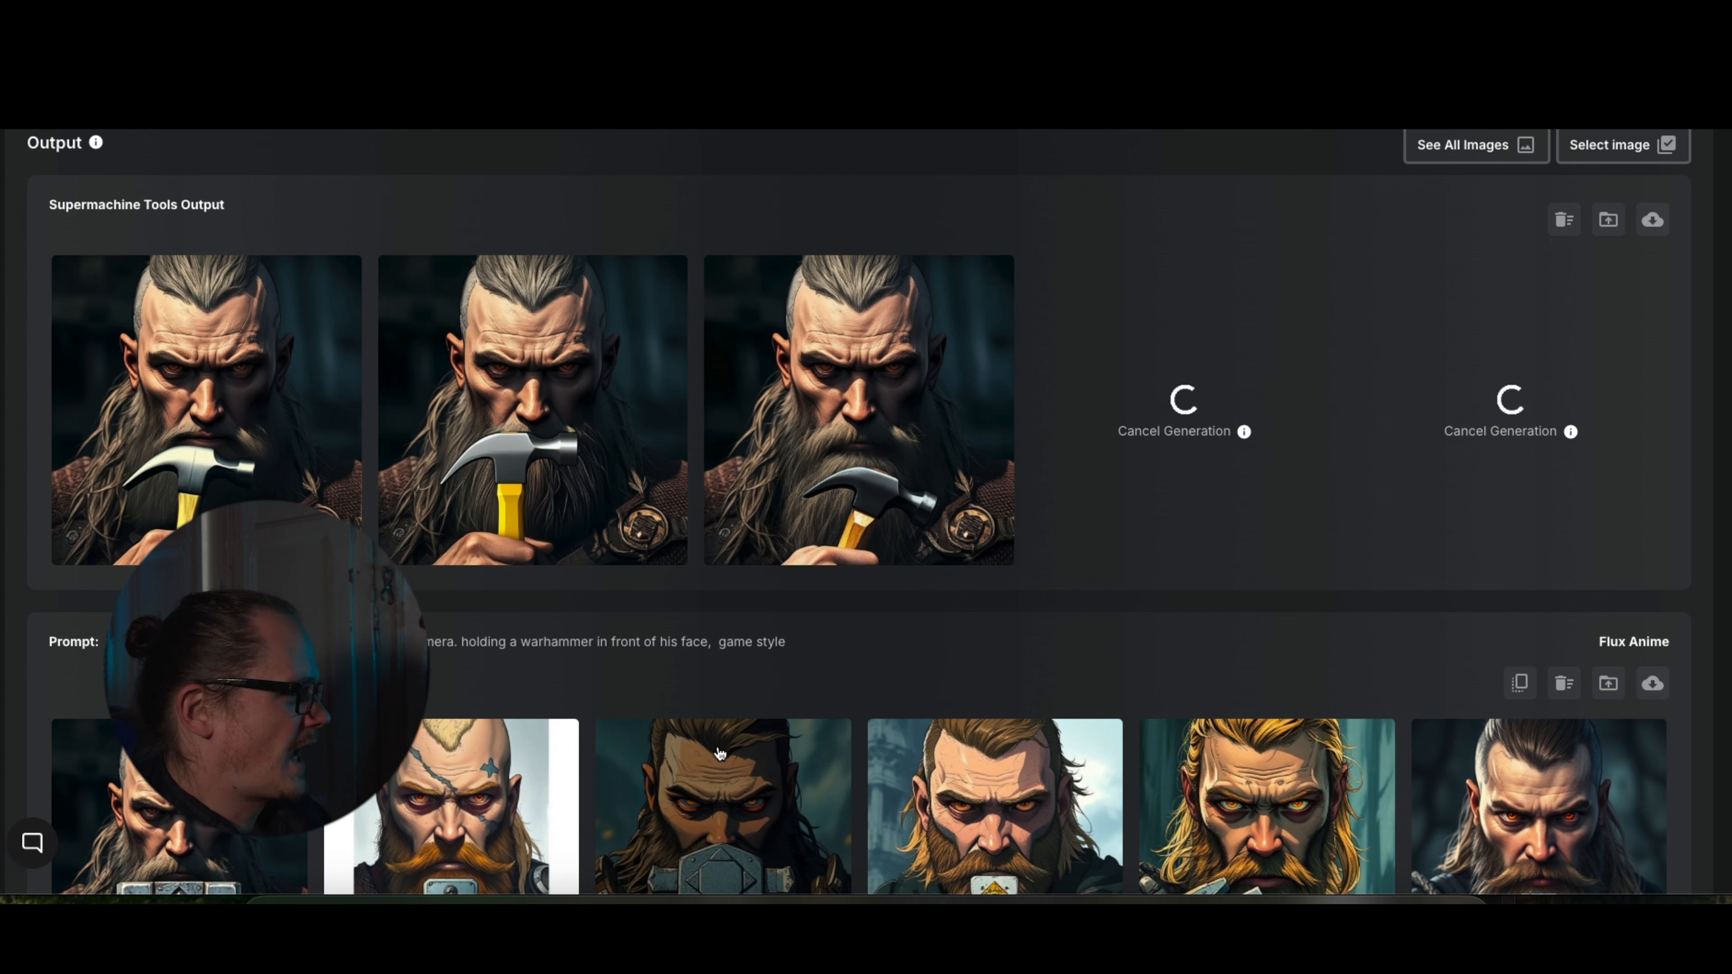
scroll(1084, 659, "up", 1)
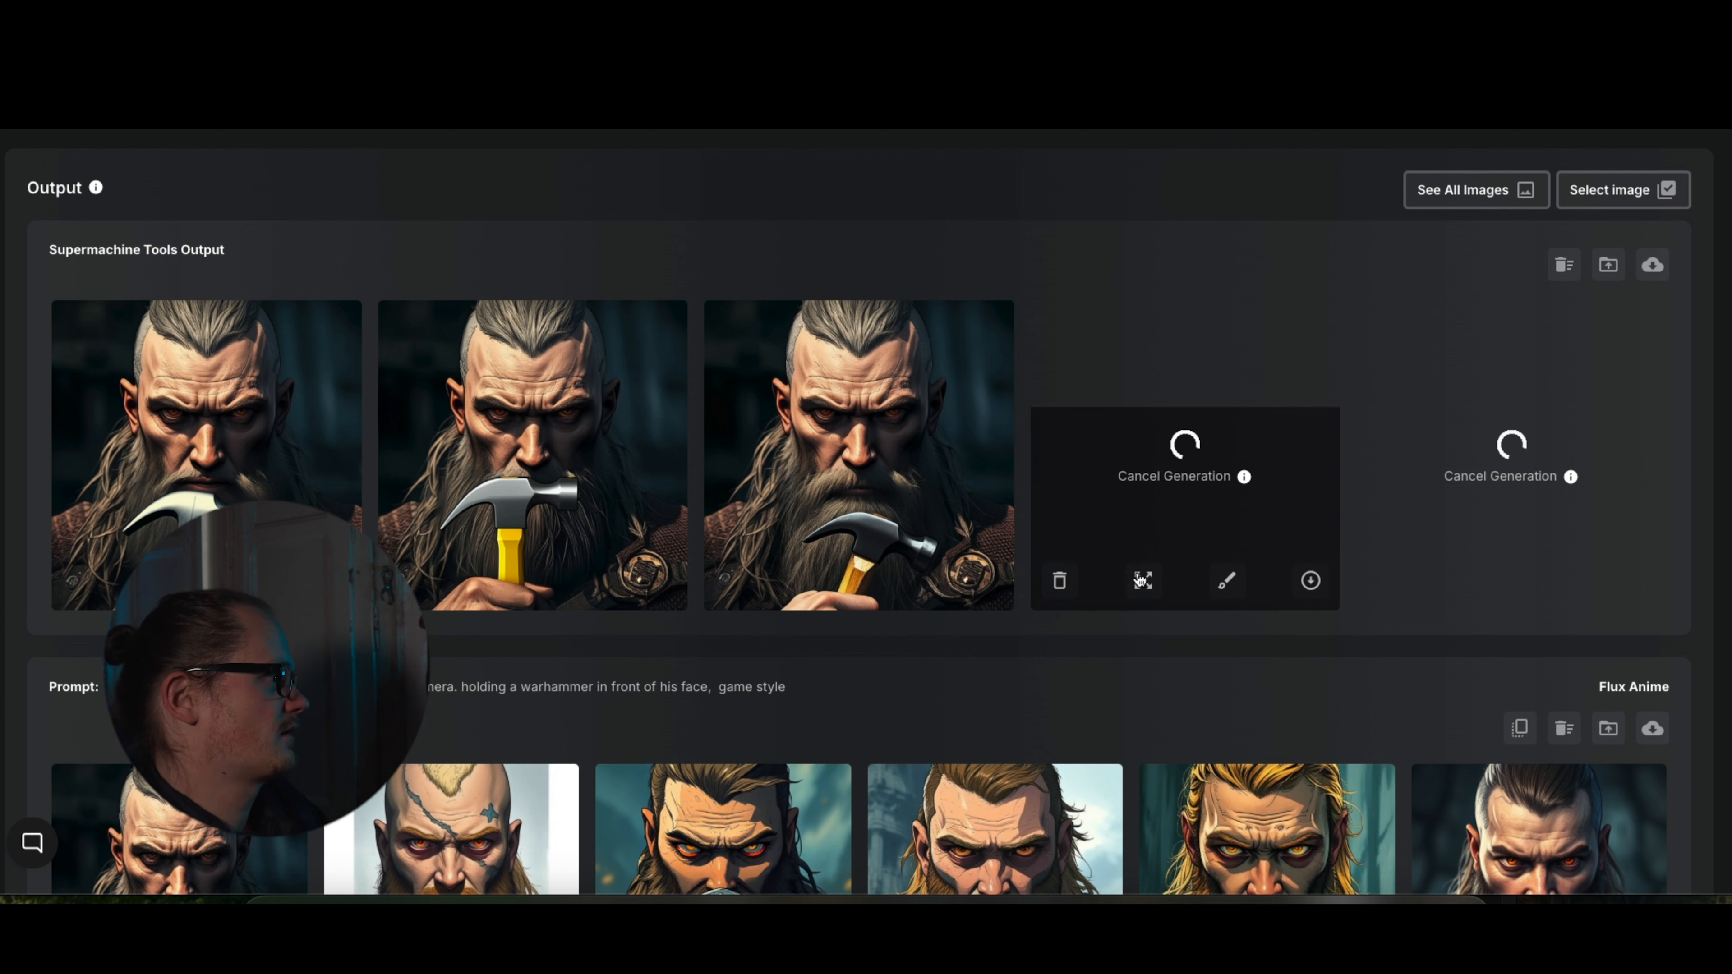
mouse_move(965, 504)
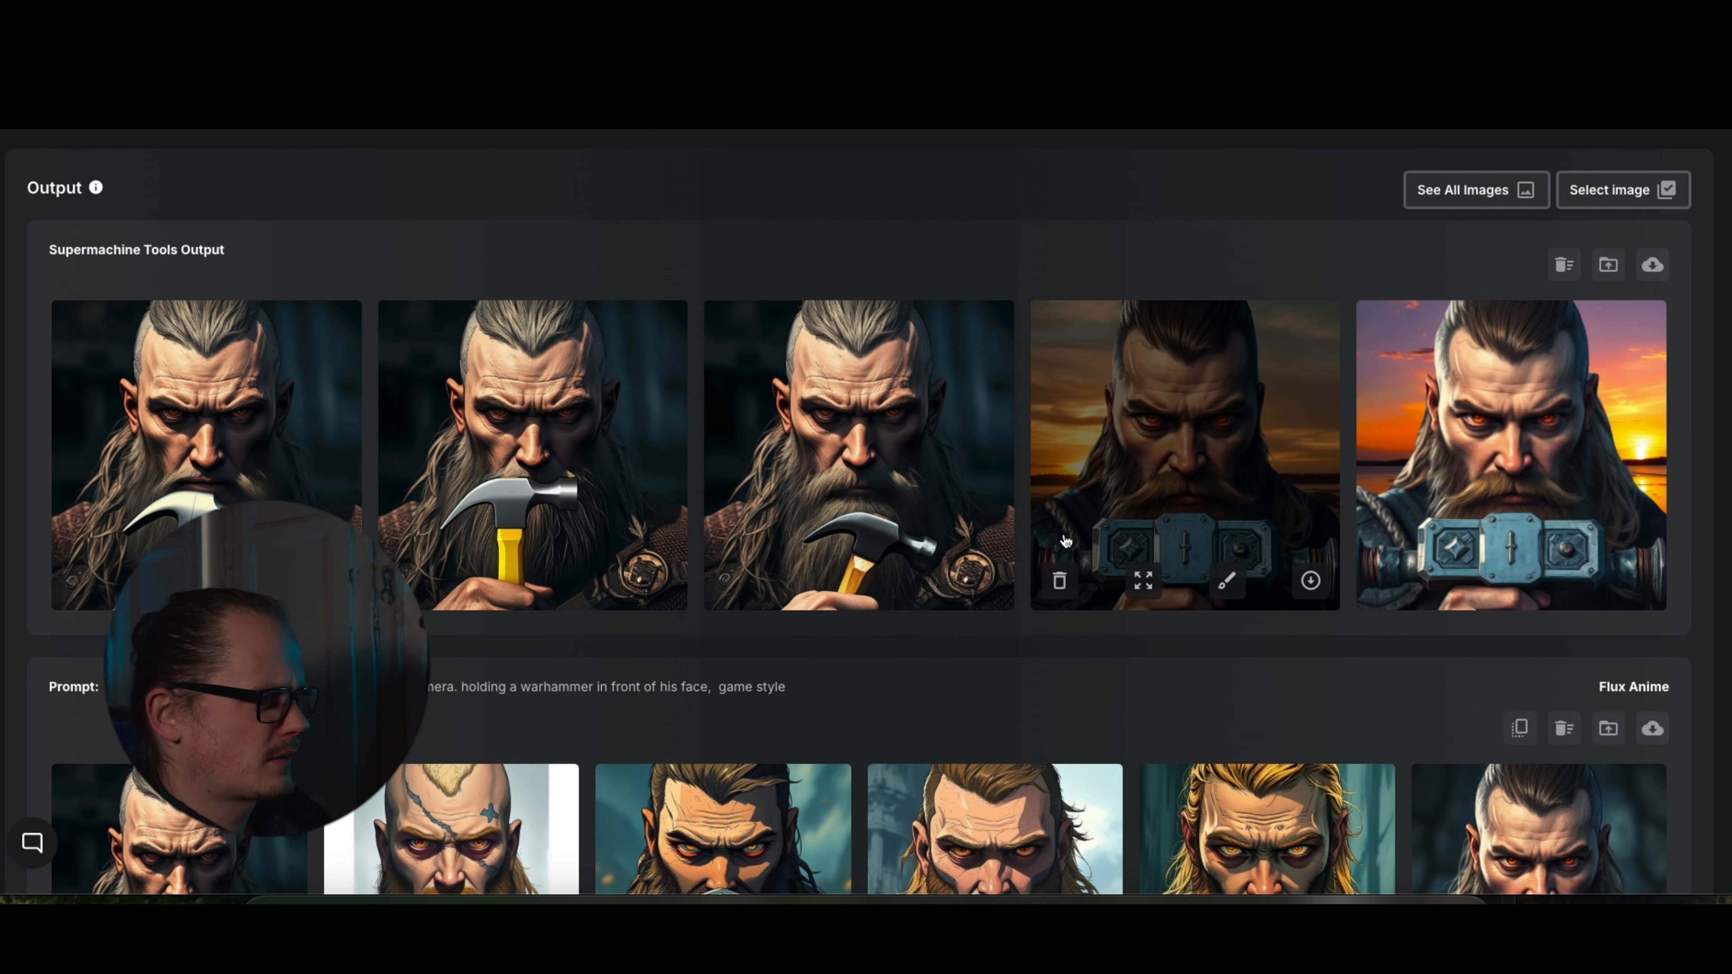
scroll(1035, 687, "up", 1)
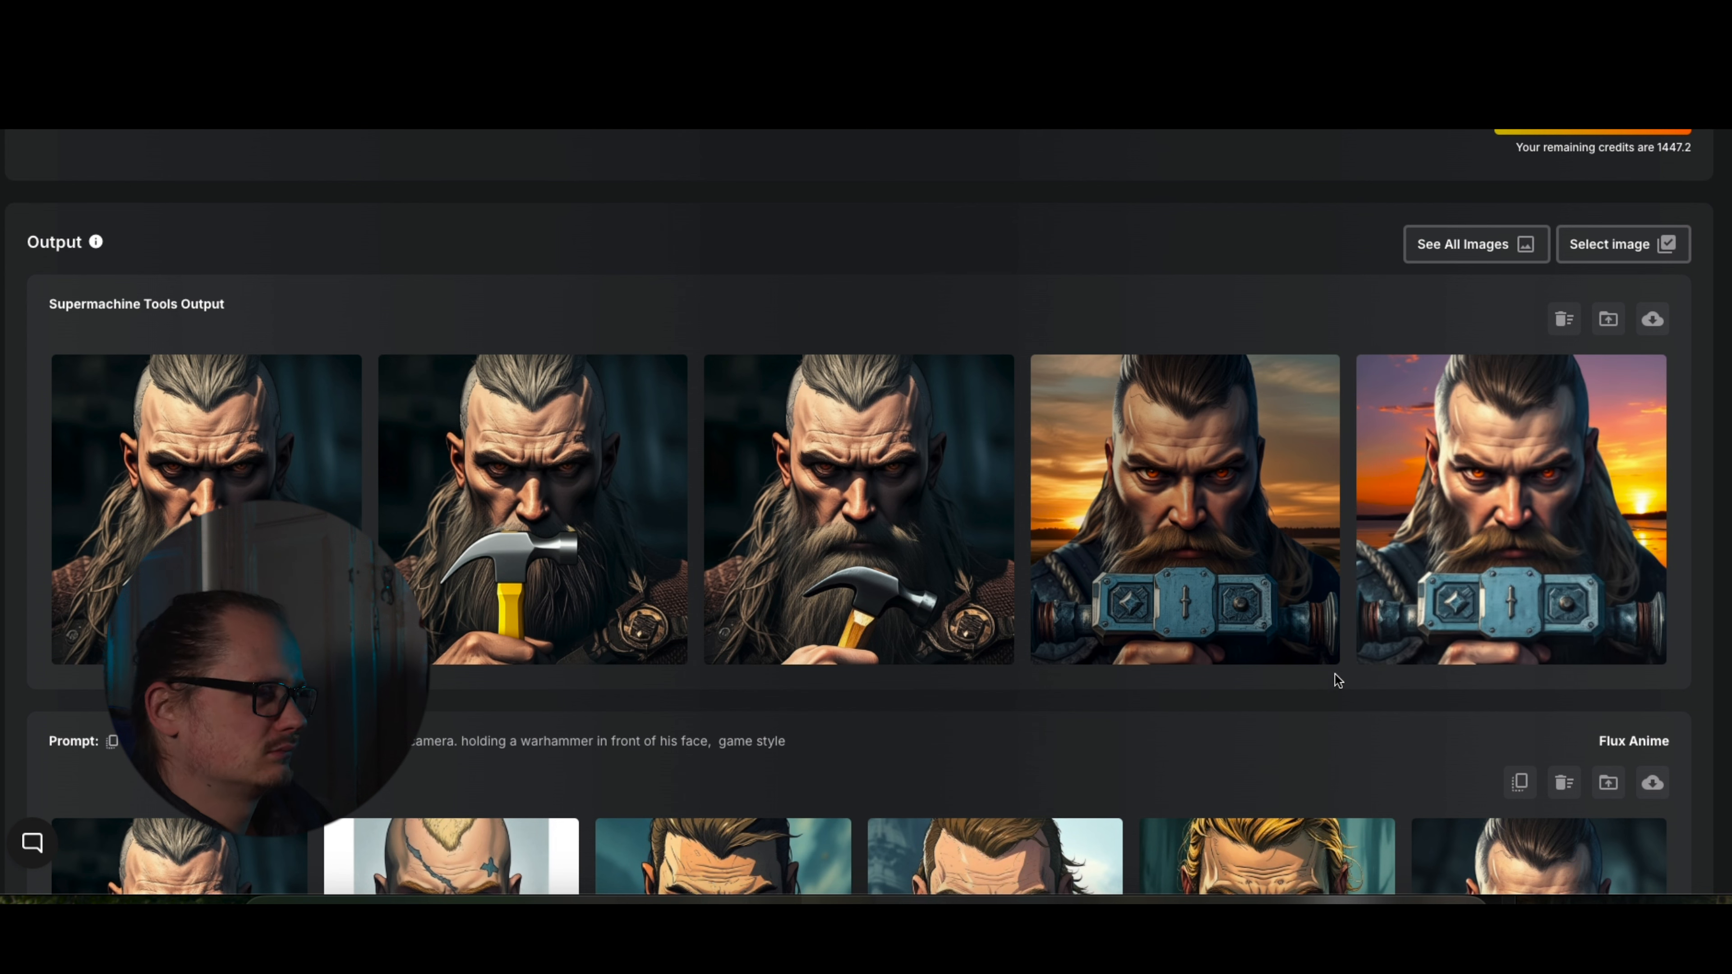
Change the edit prompt to "change the perspective to a top down shot" and start two generations.
scroll(1318, 694, "up", 8)
left_click_drag(947, 376, 685, 357)
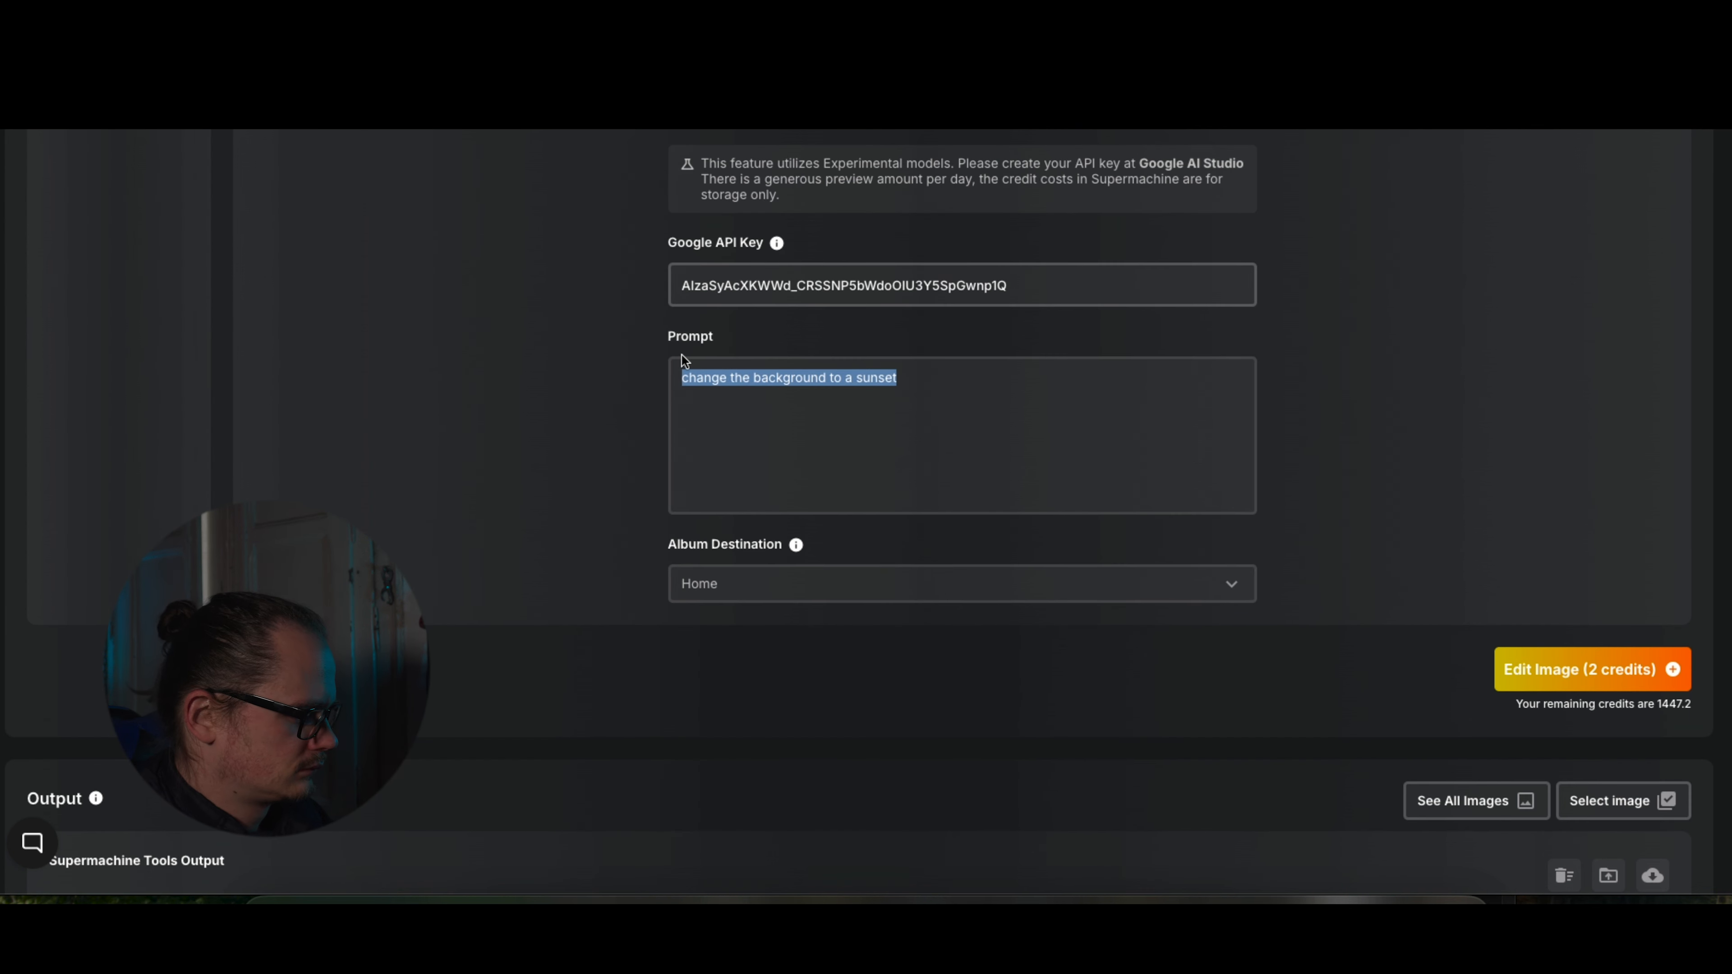
type("chang")
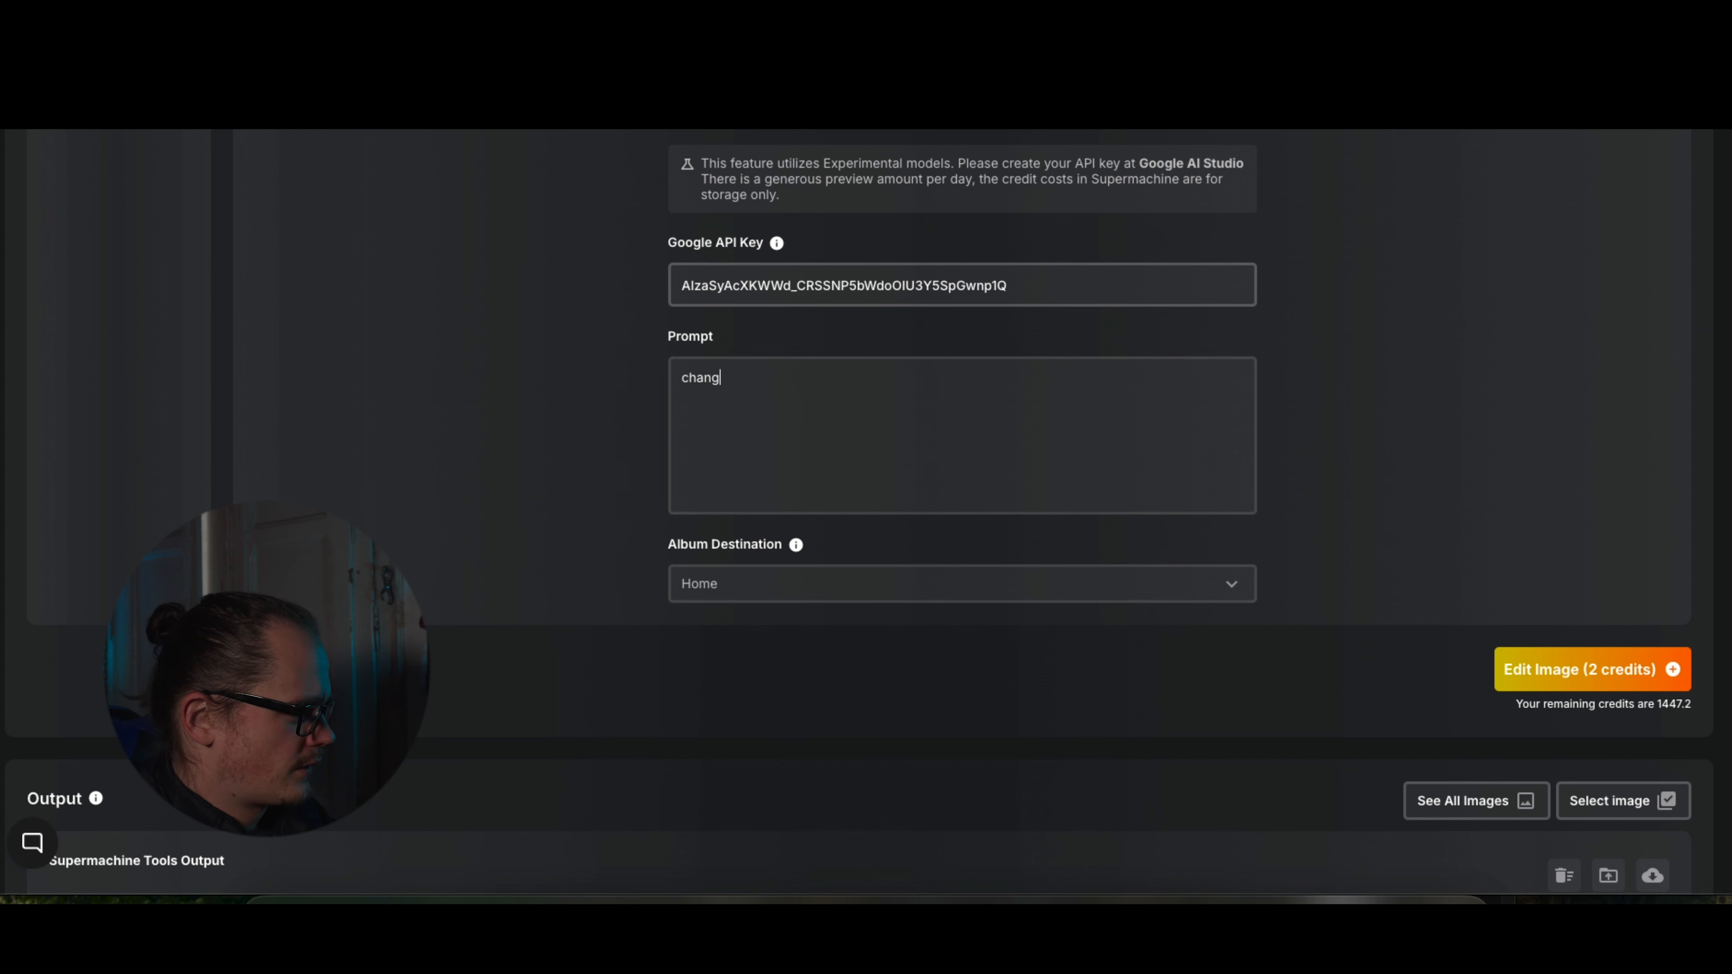
type("e the perspective to a top down shot")
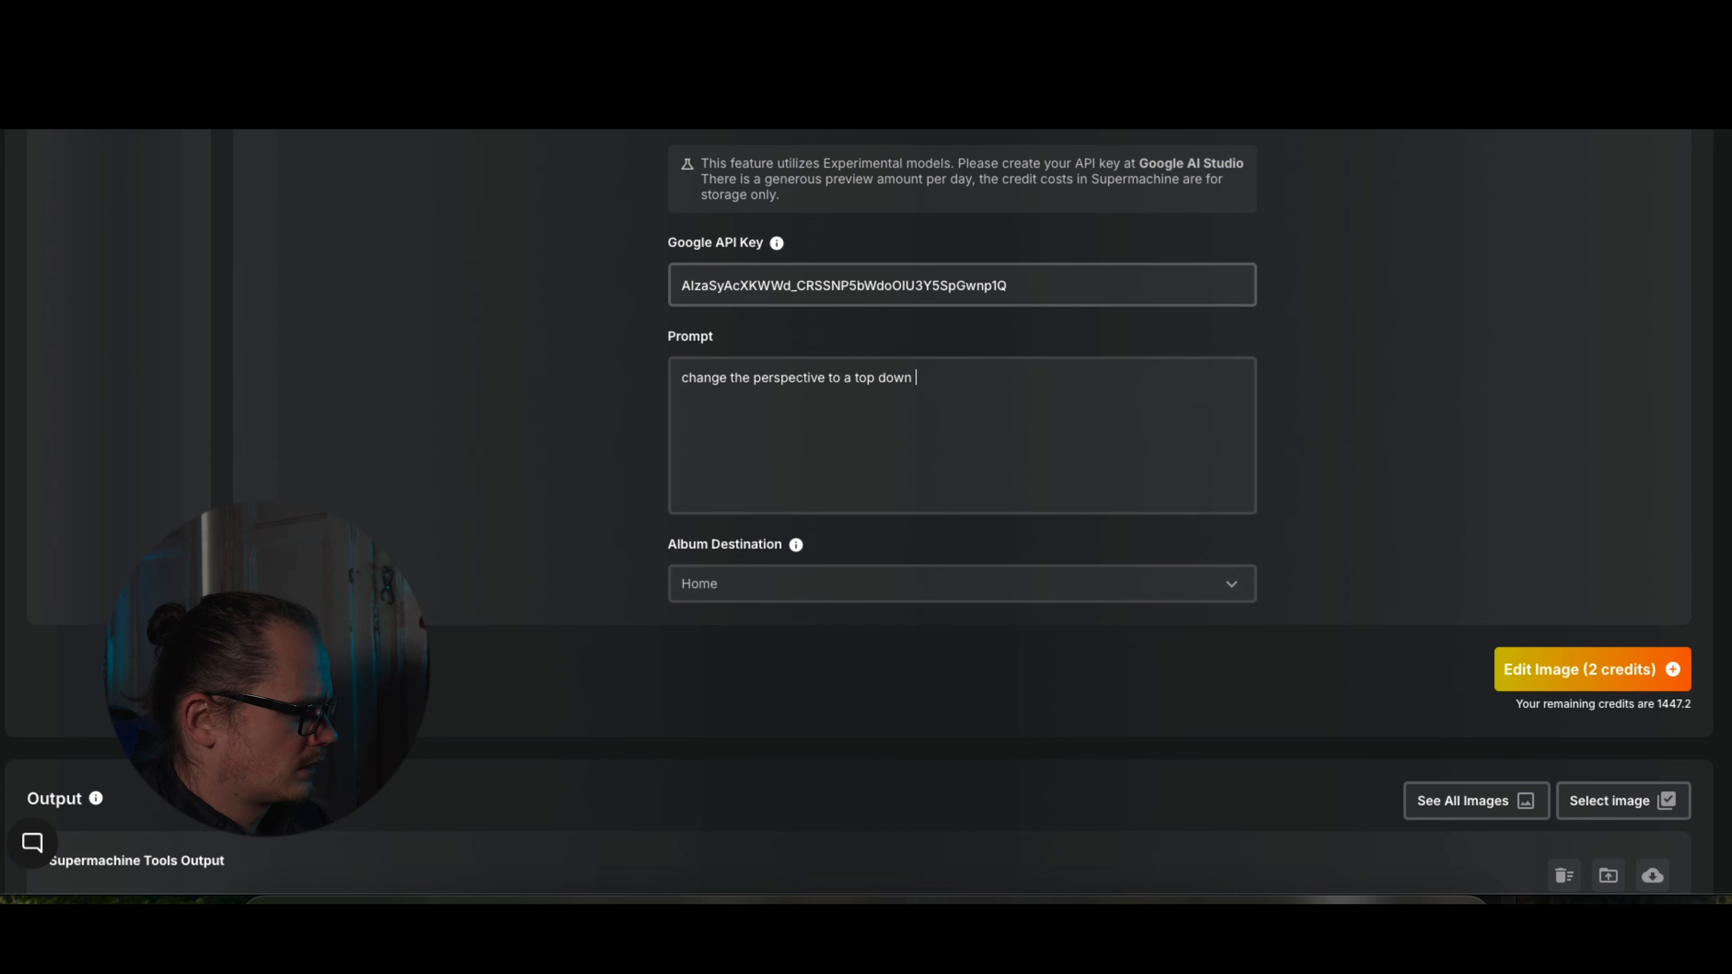
left_click(1586, 667)
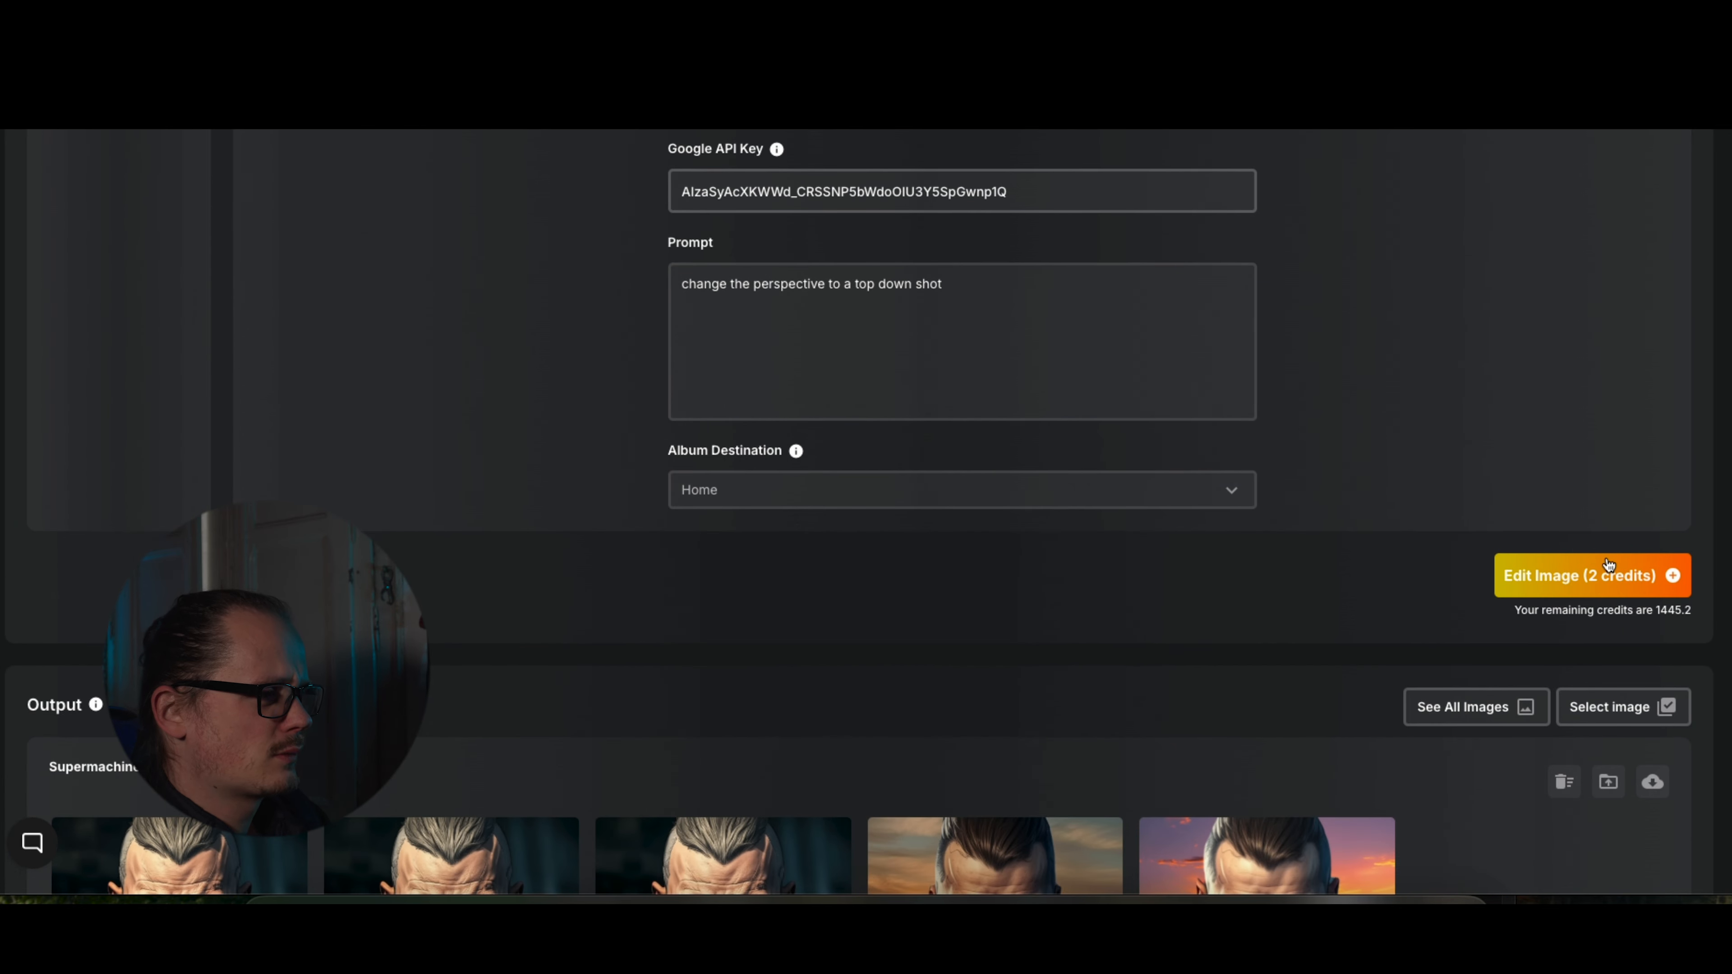
left_click(1608, 567)
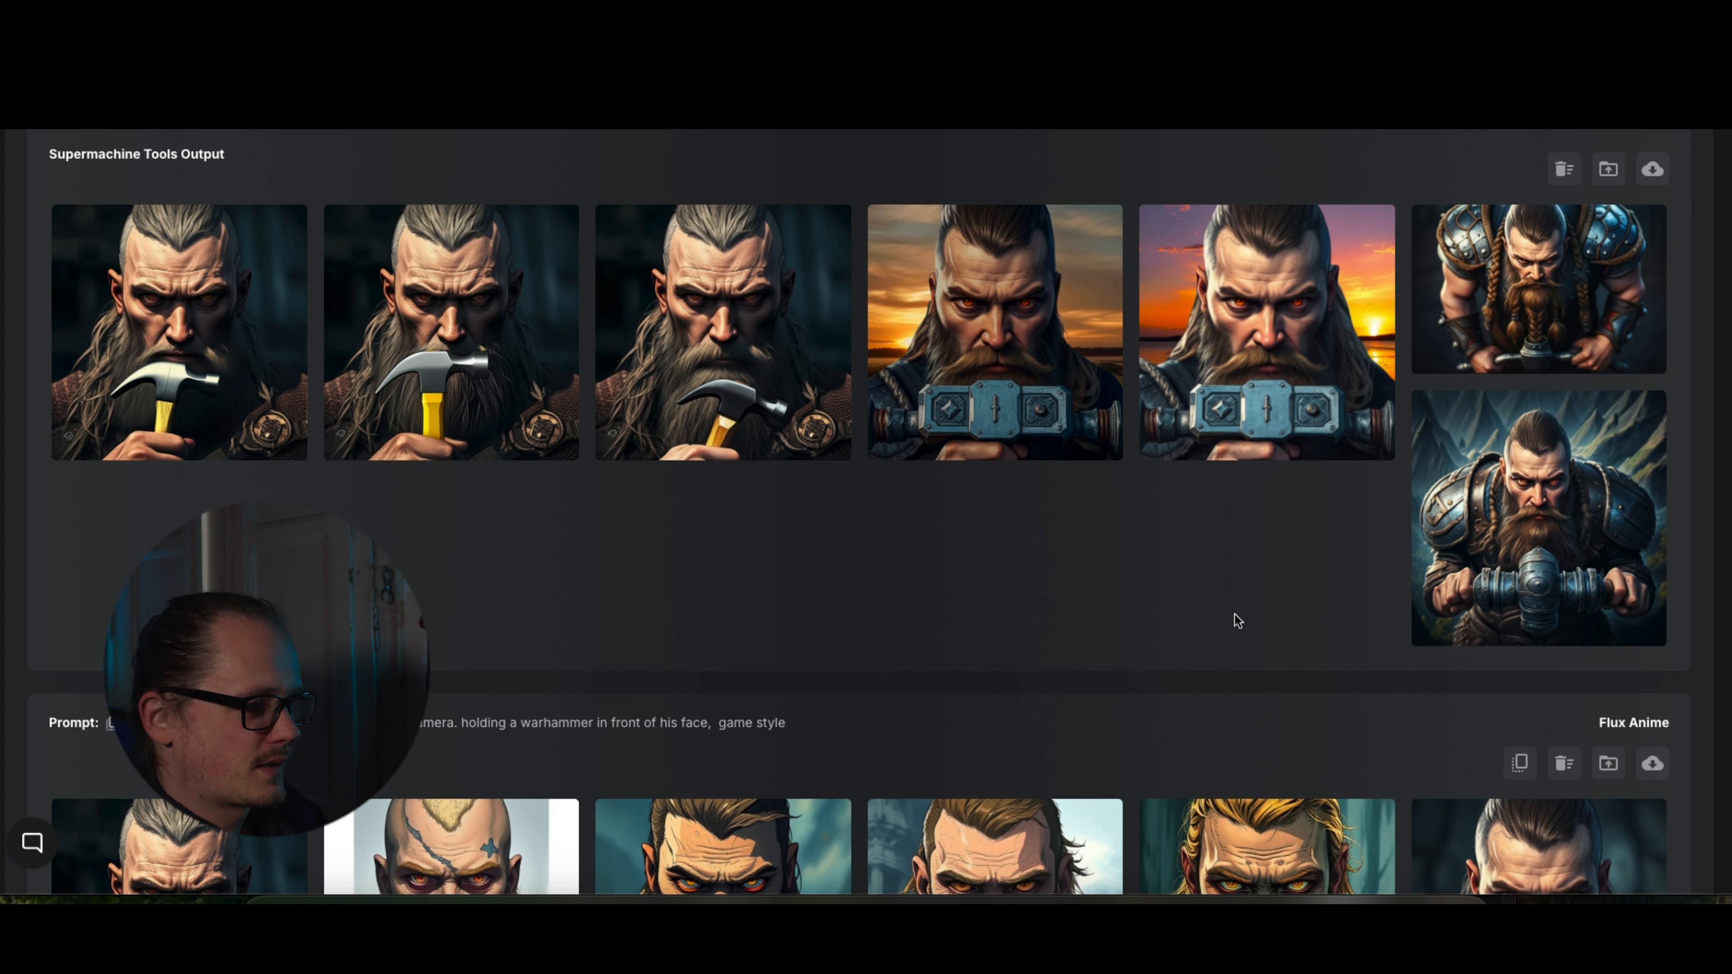
View the upper top-down warrior image enlarged, close it, and look through the earlier generated images.
left_click(1554, 273)
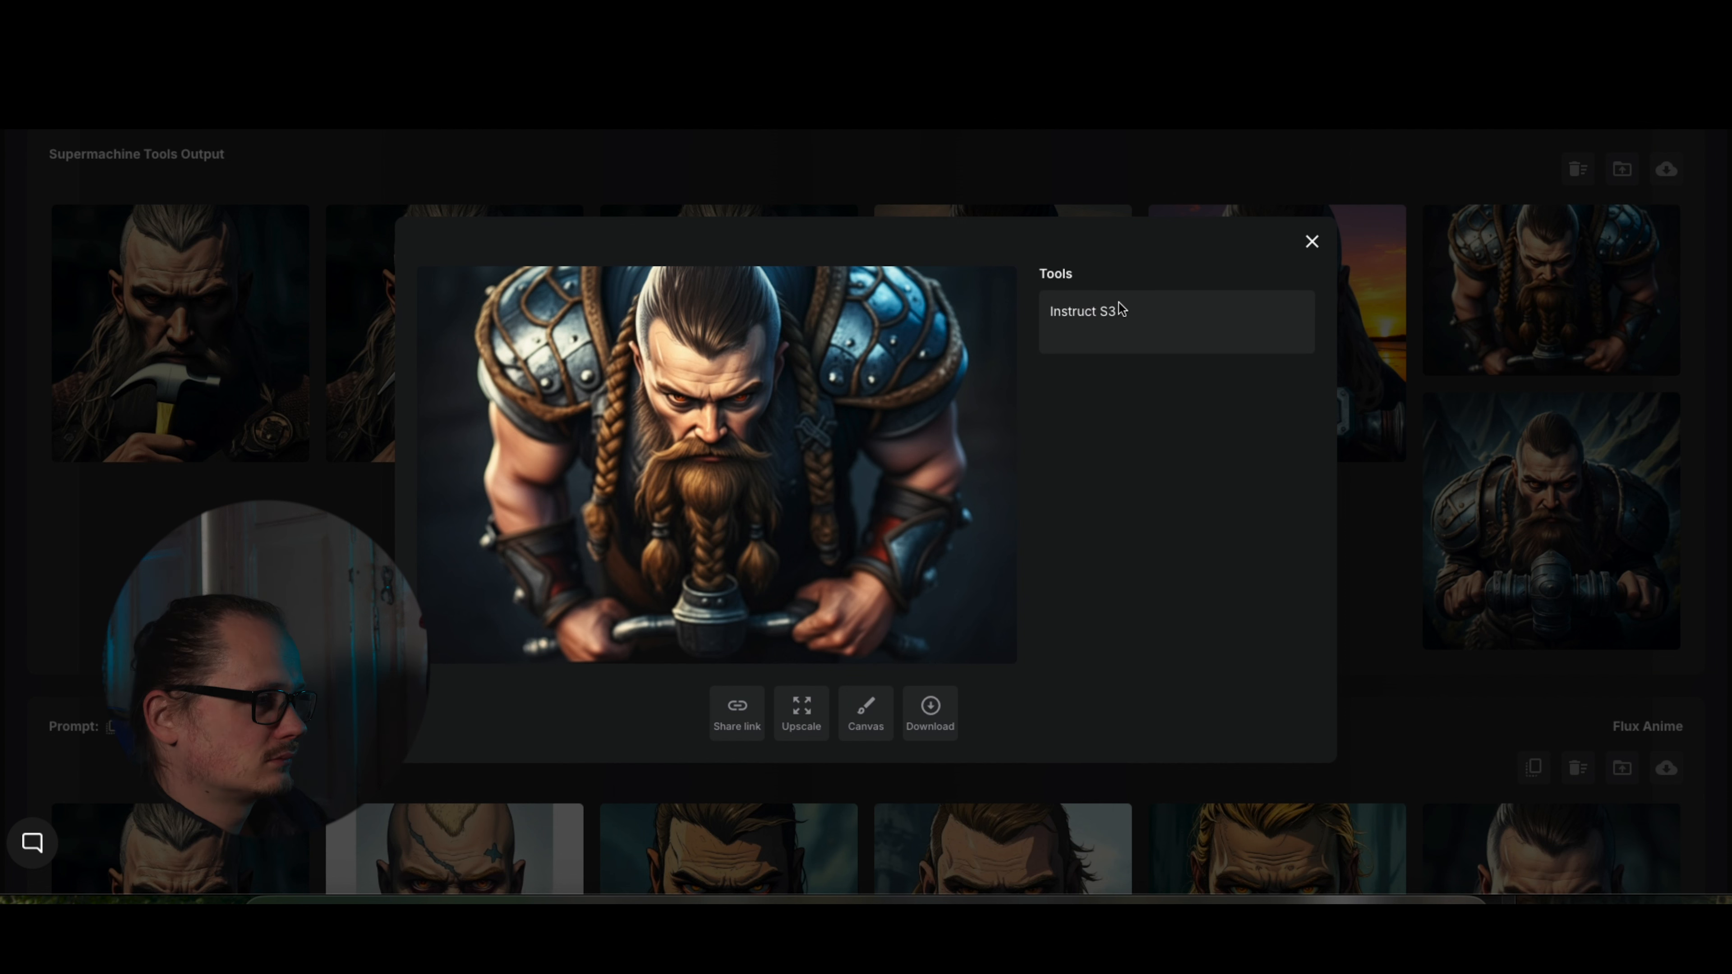
left_click(1309, 242)
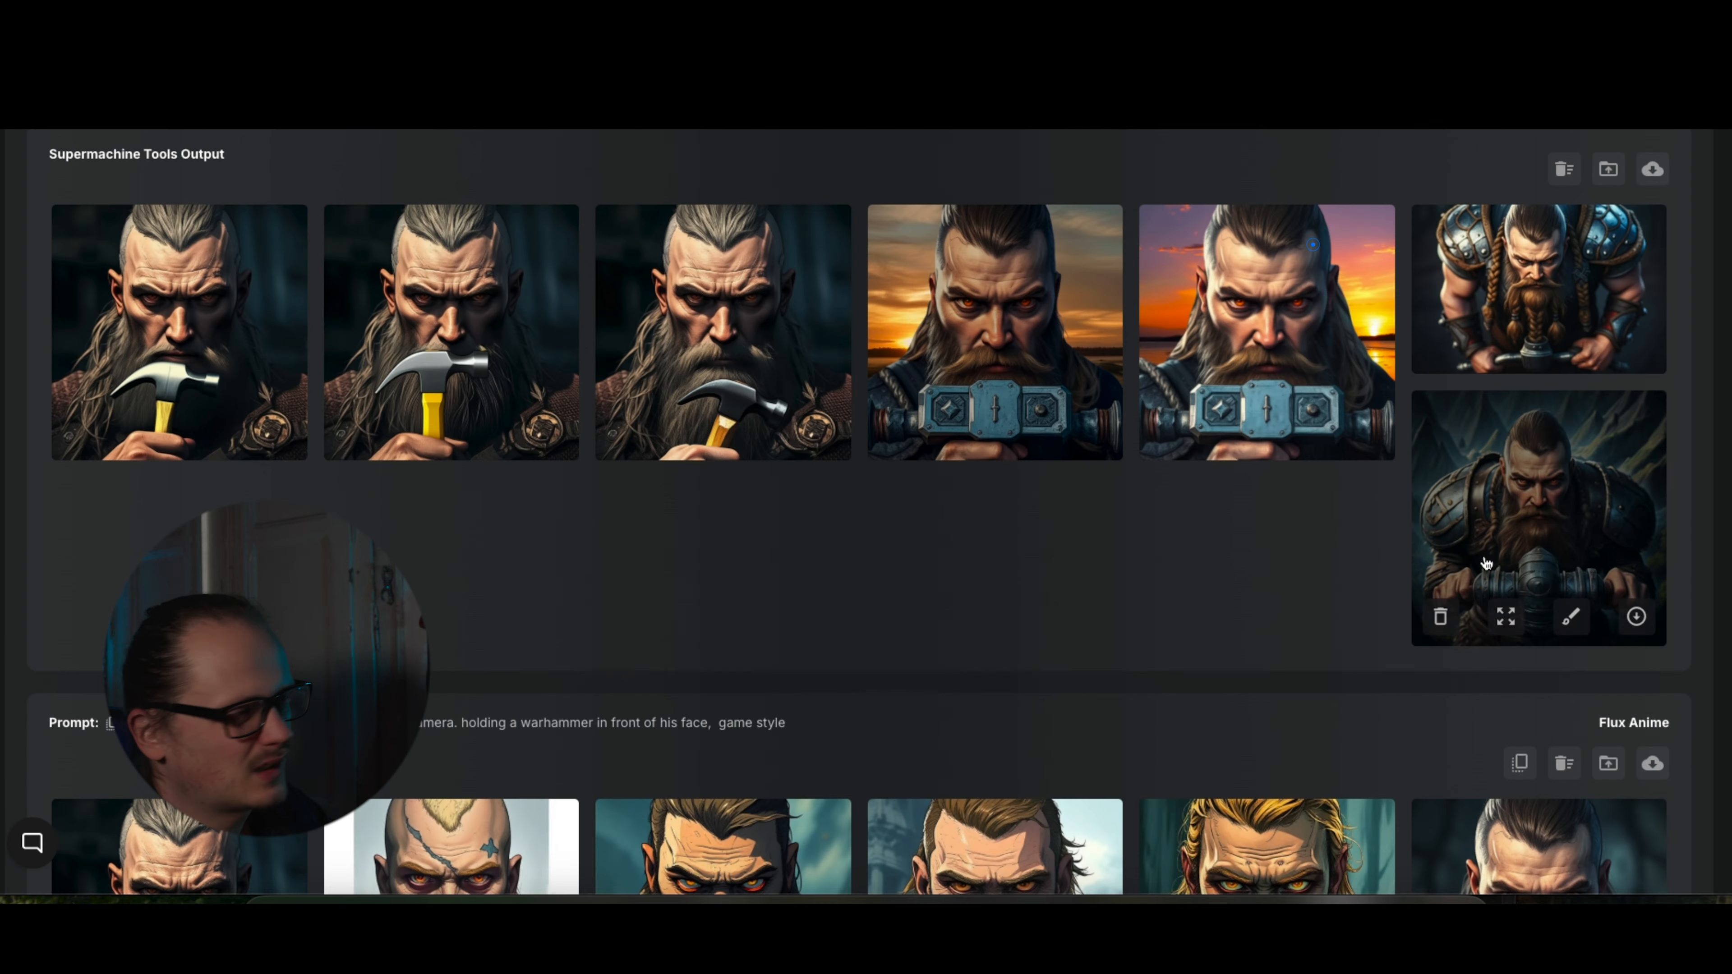
scroll(1147, 635, "down", 5)
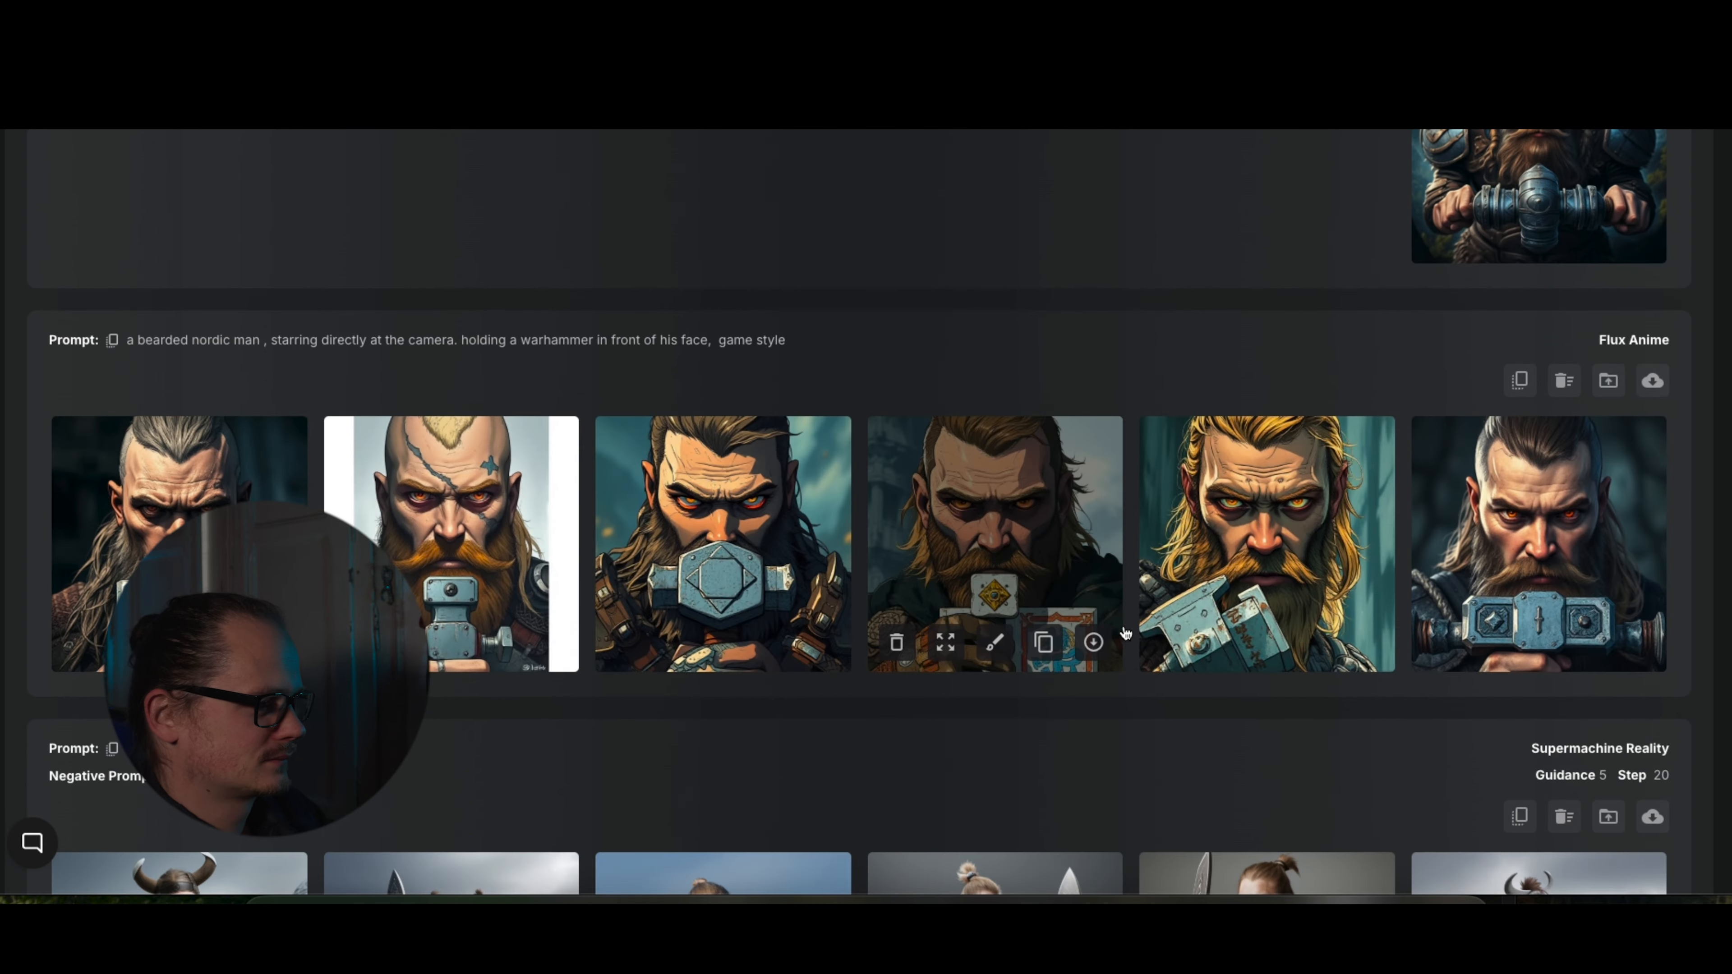
scroll(1125, 627, "down", 8)
Replace the edit prompt with "give the viking sunglasses", keeping the brown-bearded warrior as the initial image.
scroll(1125, 626, "up", 19)
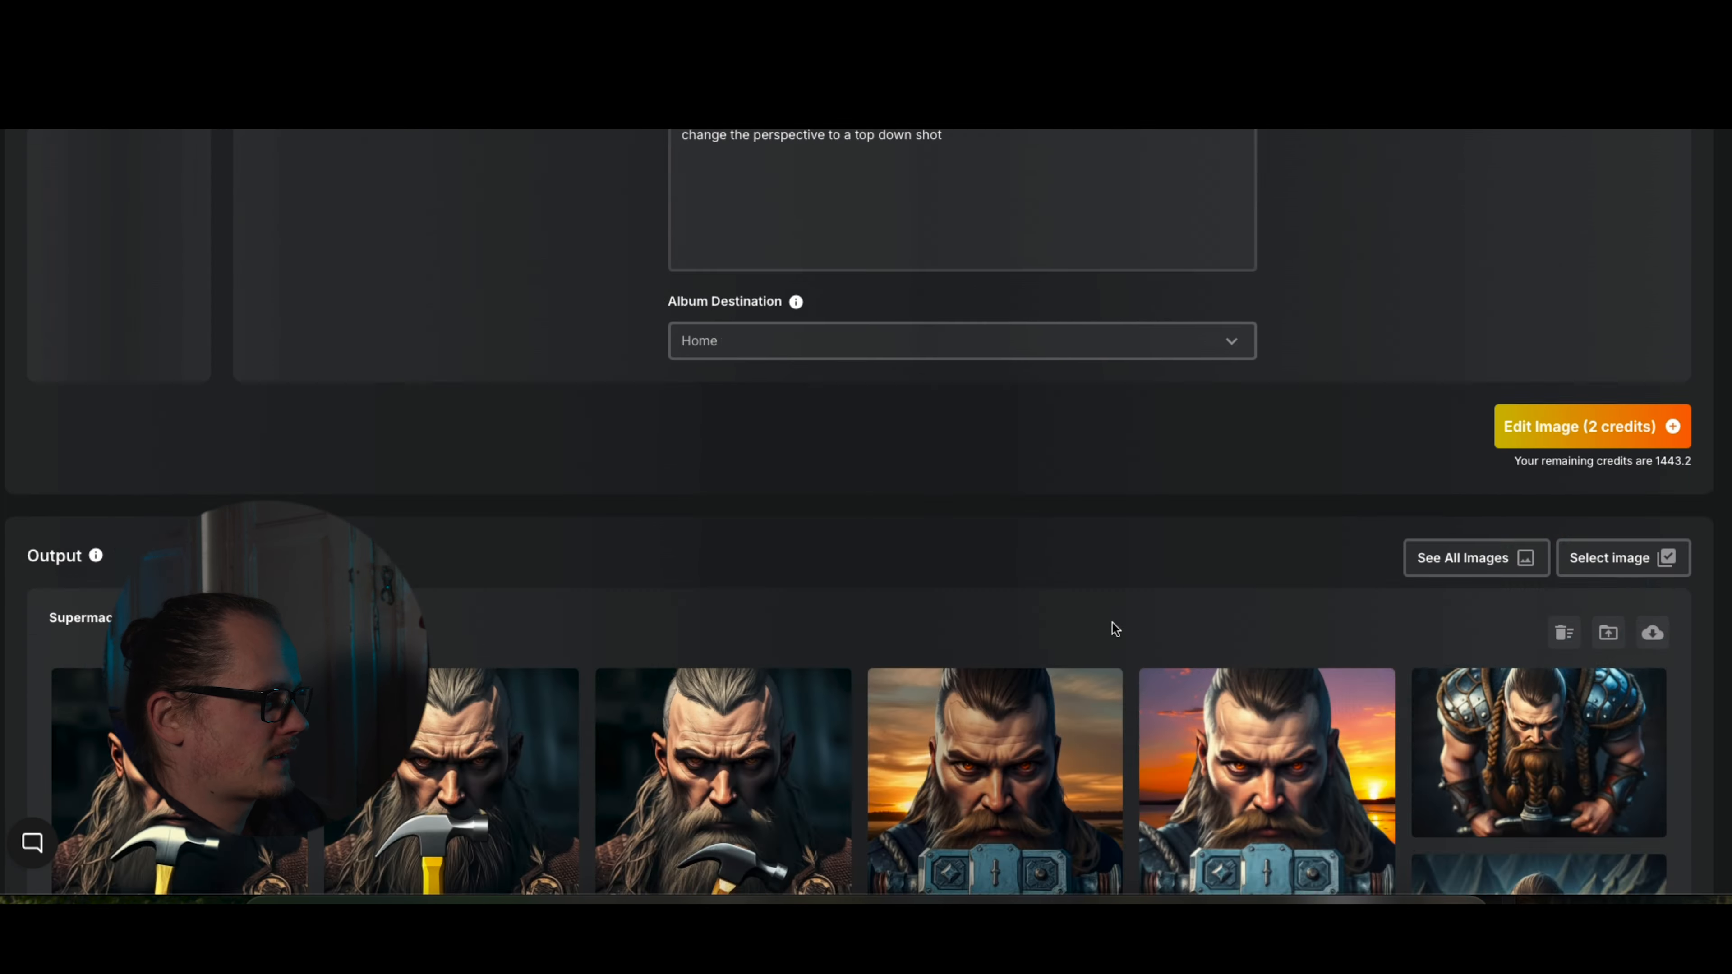
scroll(1113, 622, "up", 13)
scroll(1050, 699, "down", 3)
left_click_drag(990, 835, 638, 846)
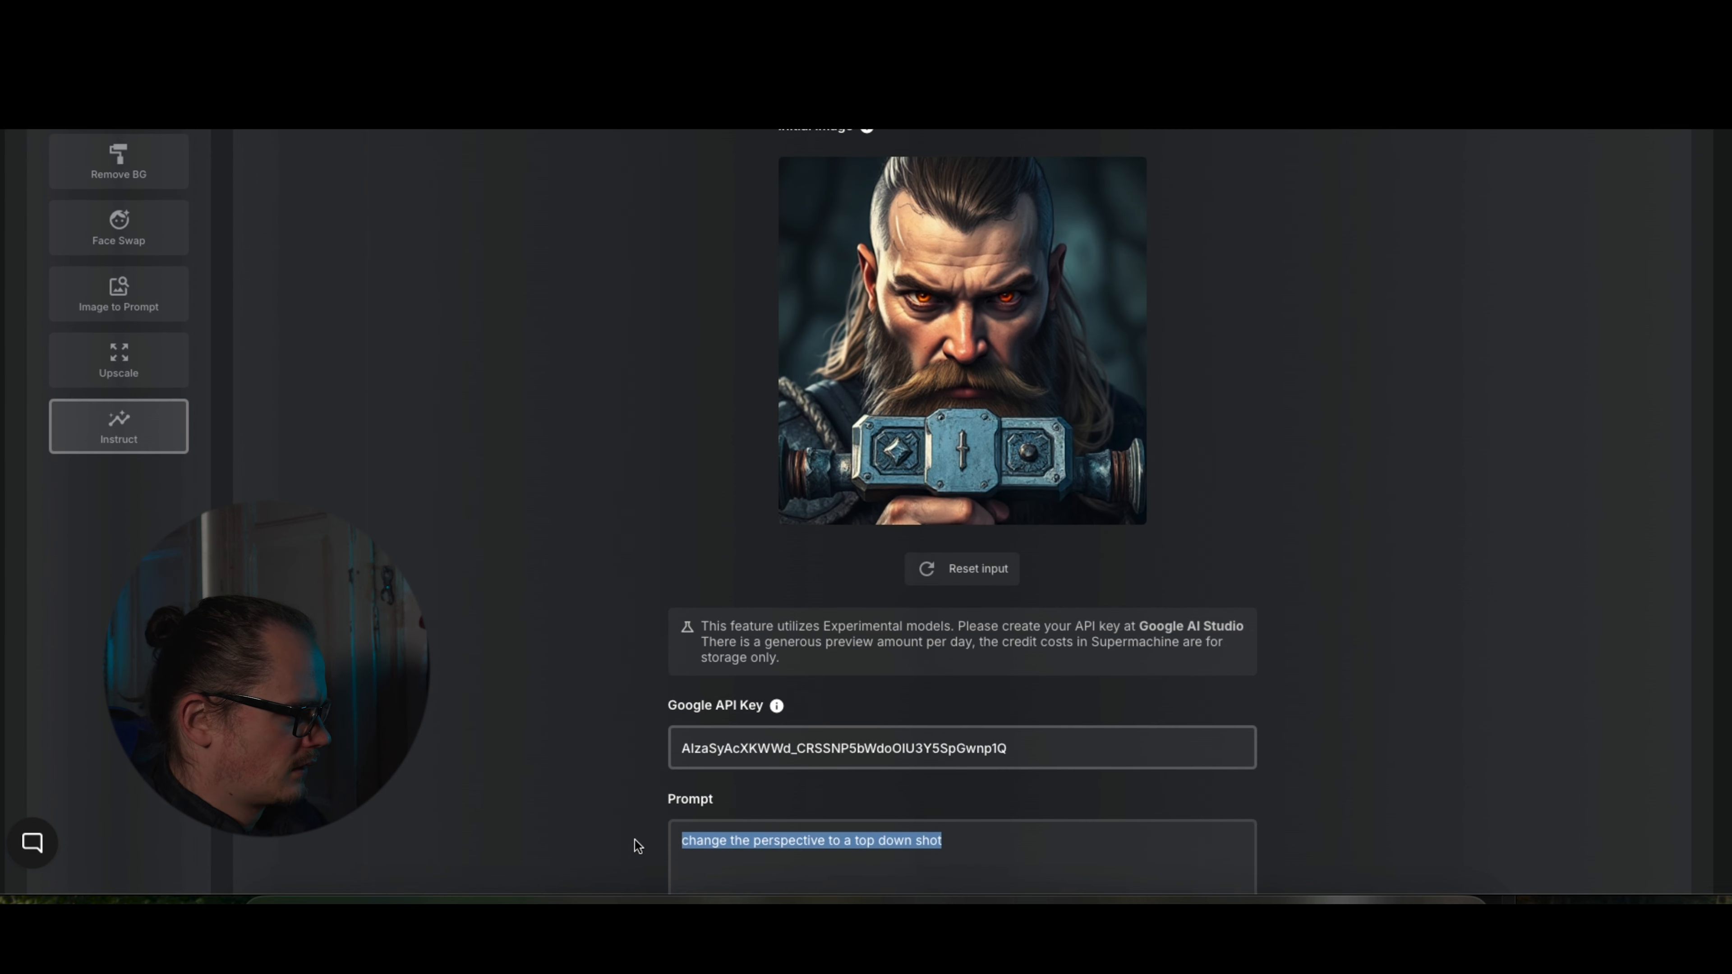
type("give the")
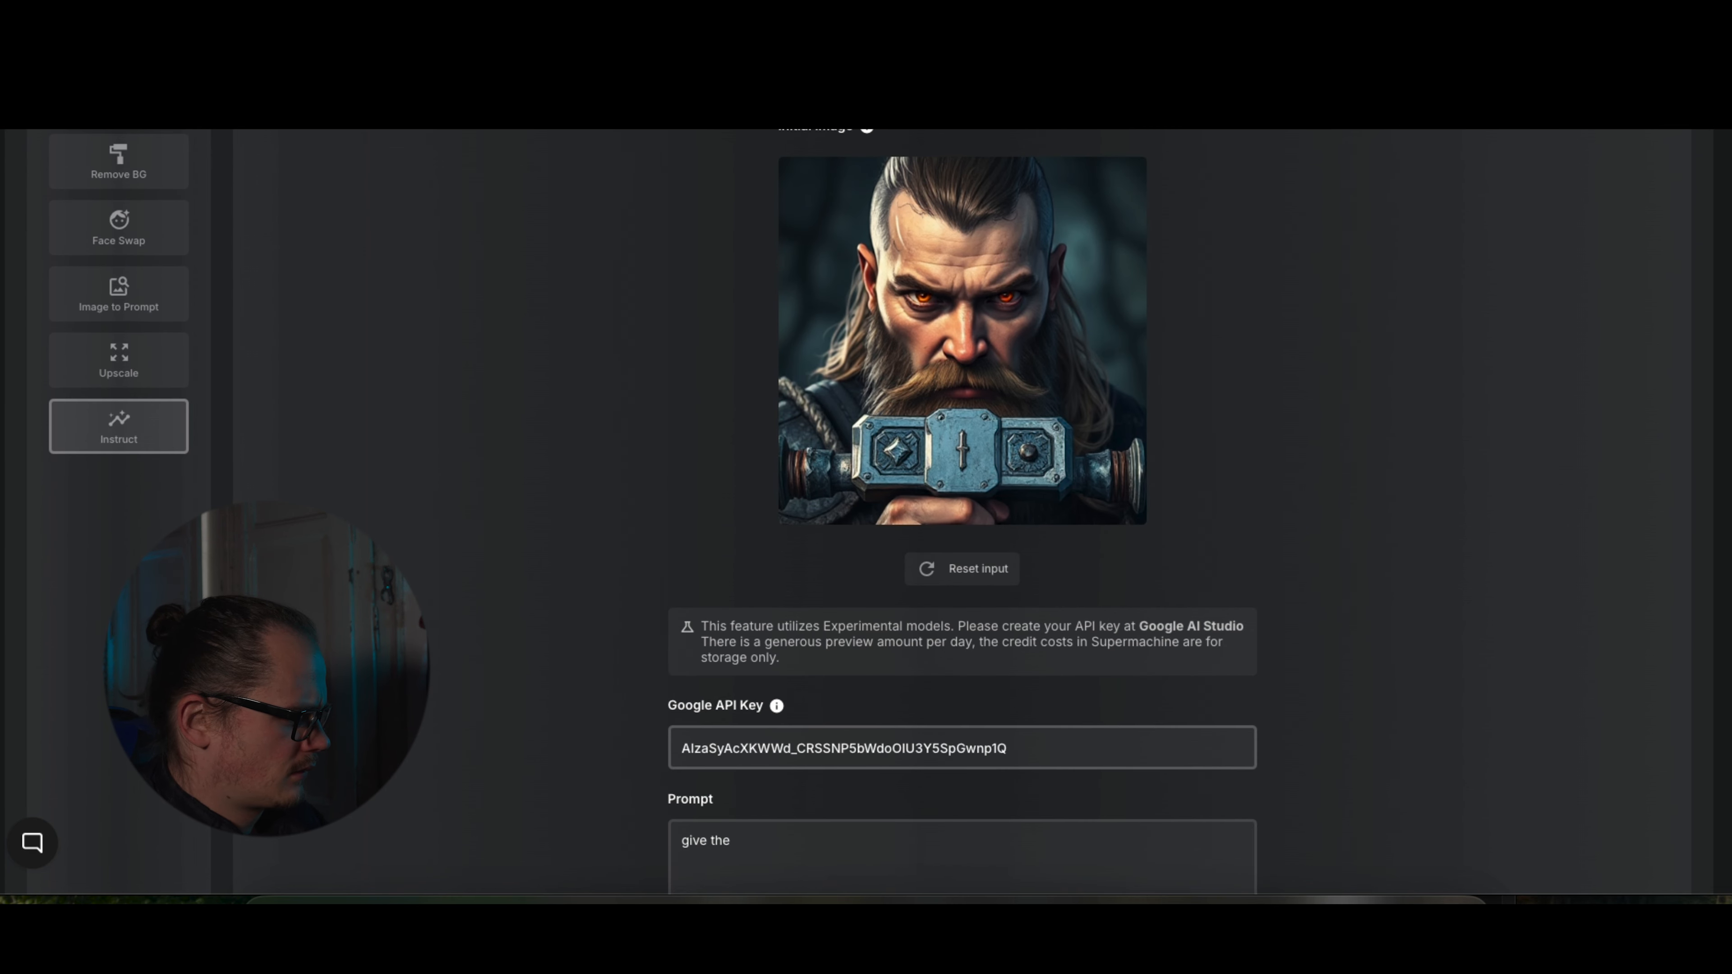
type(" viking sunglasses")
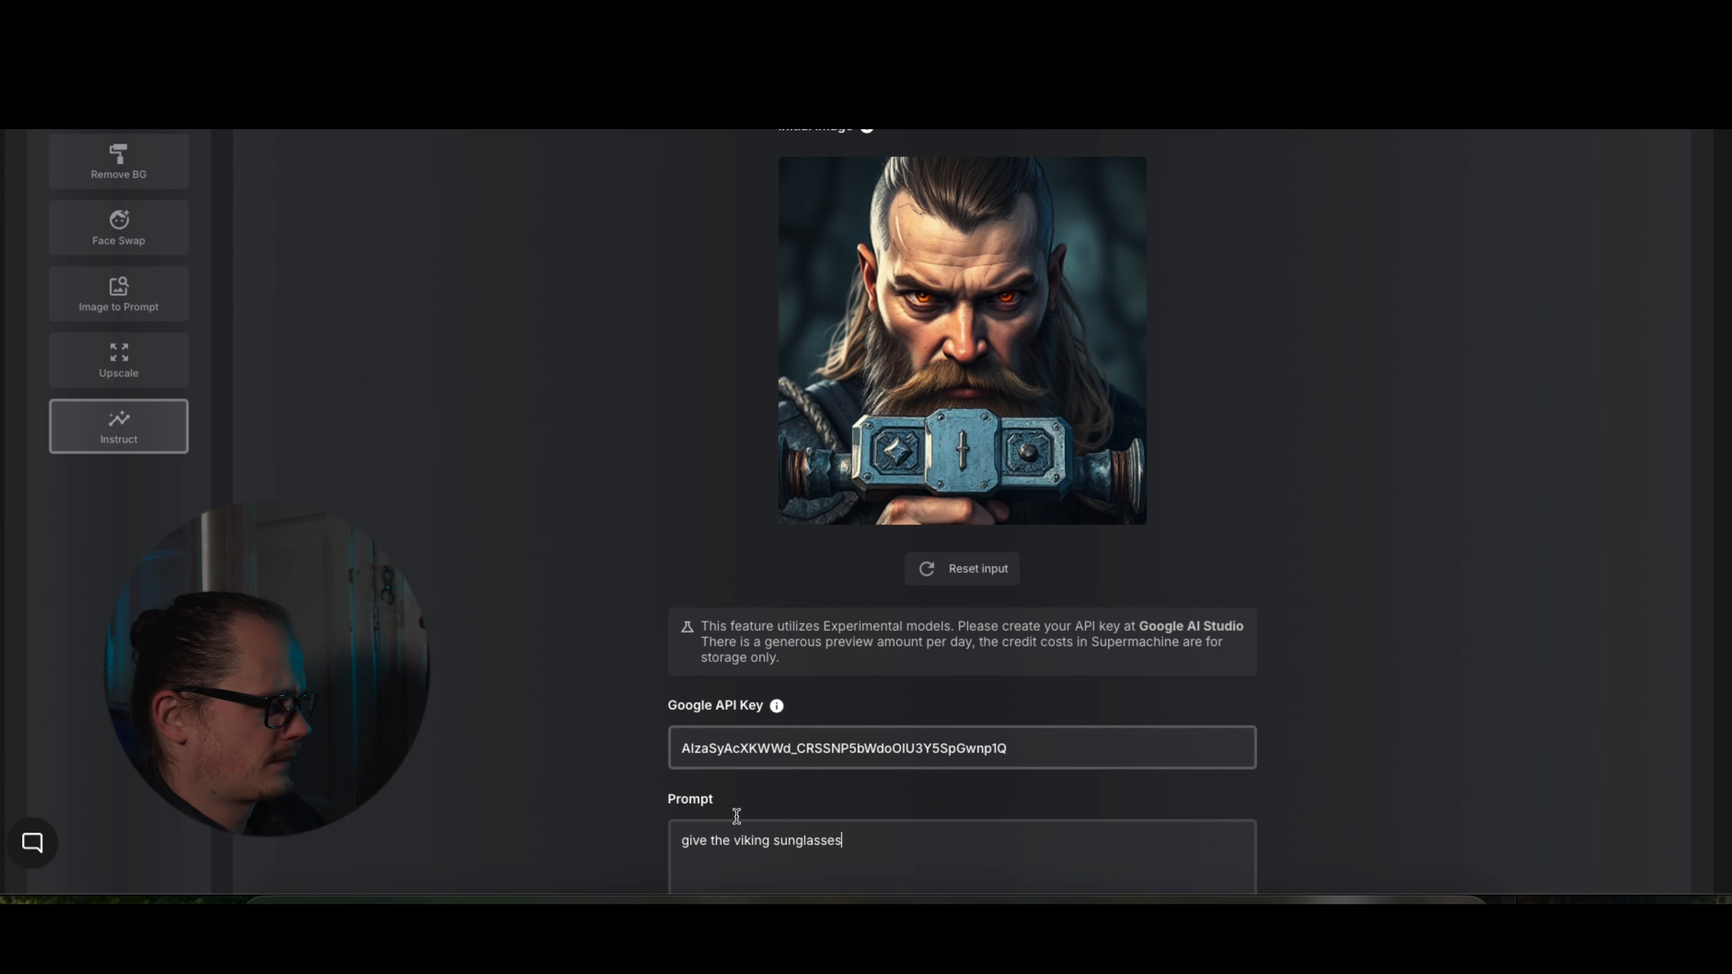
Start generating the sunglasses edit of the brown-bearded warrior.
scroll(1213, 604, "down", 5)
left_click(1591, 766)
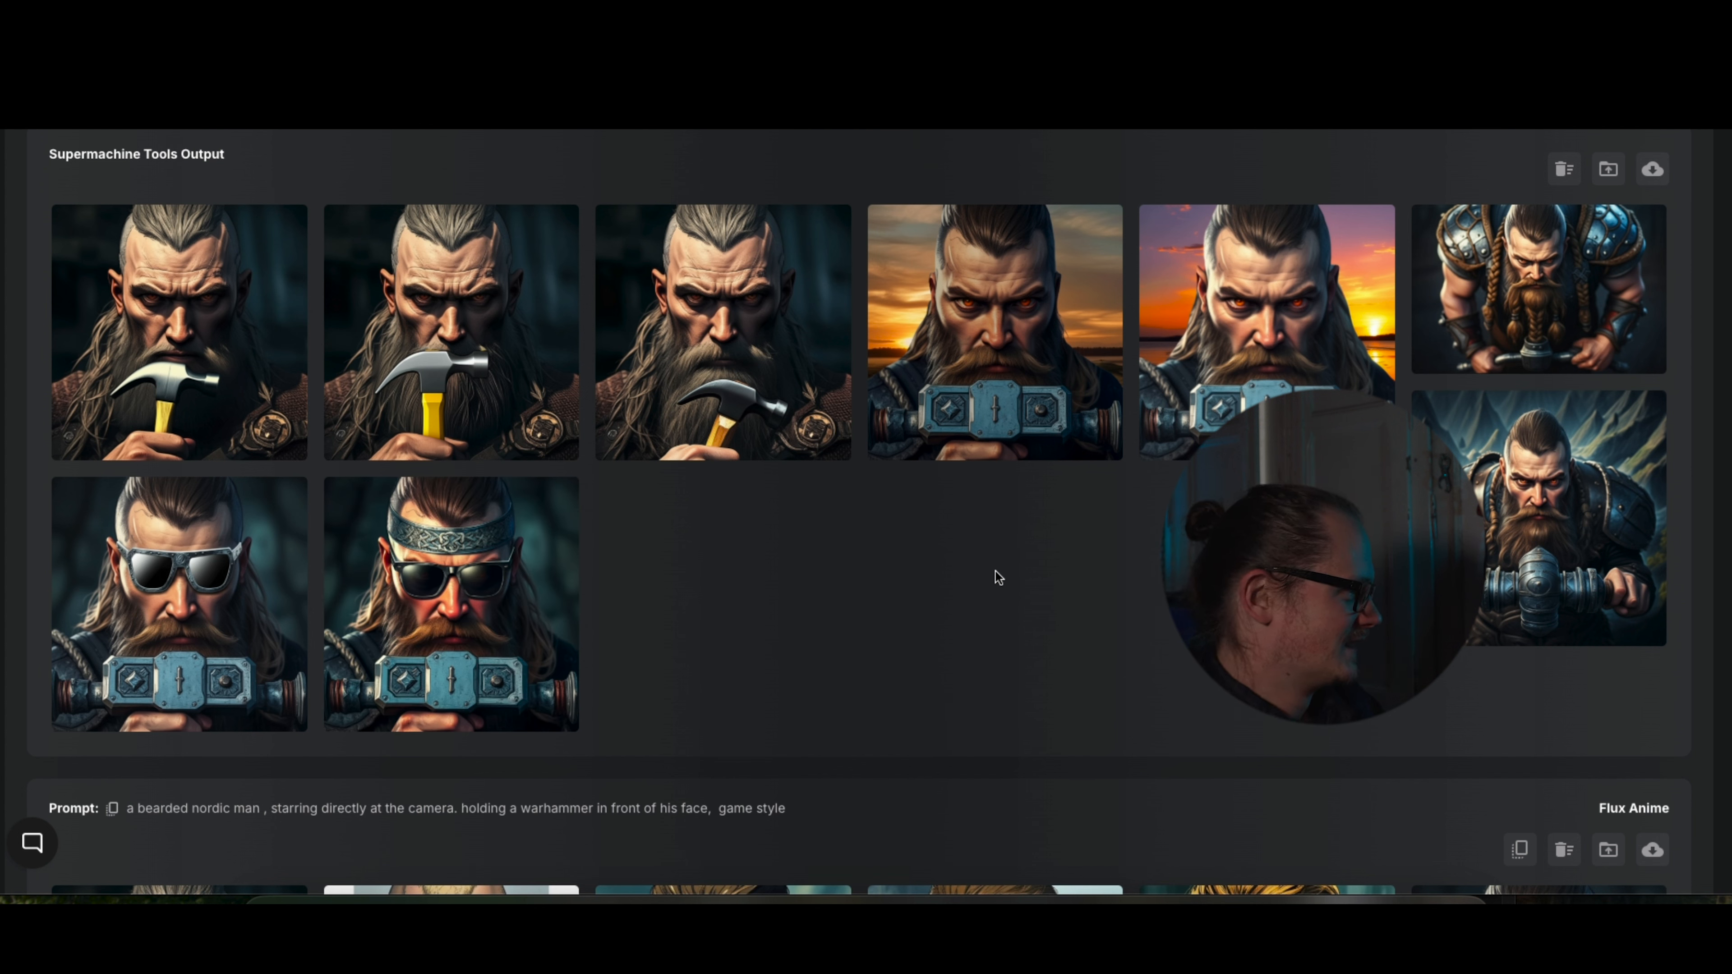
View the first sunglasses warrior image enlarged, close it, and return to the initial image in the edit form.
mouse_move(463, 624)
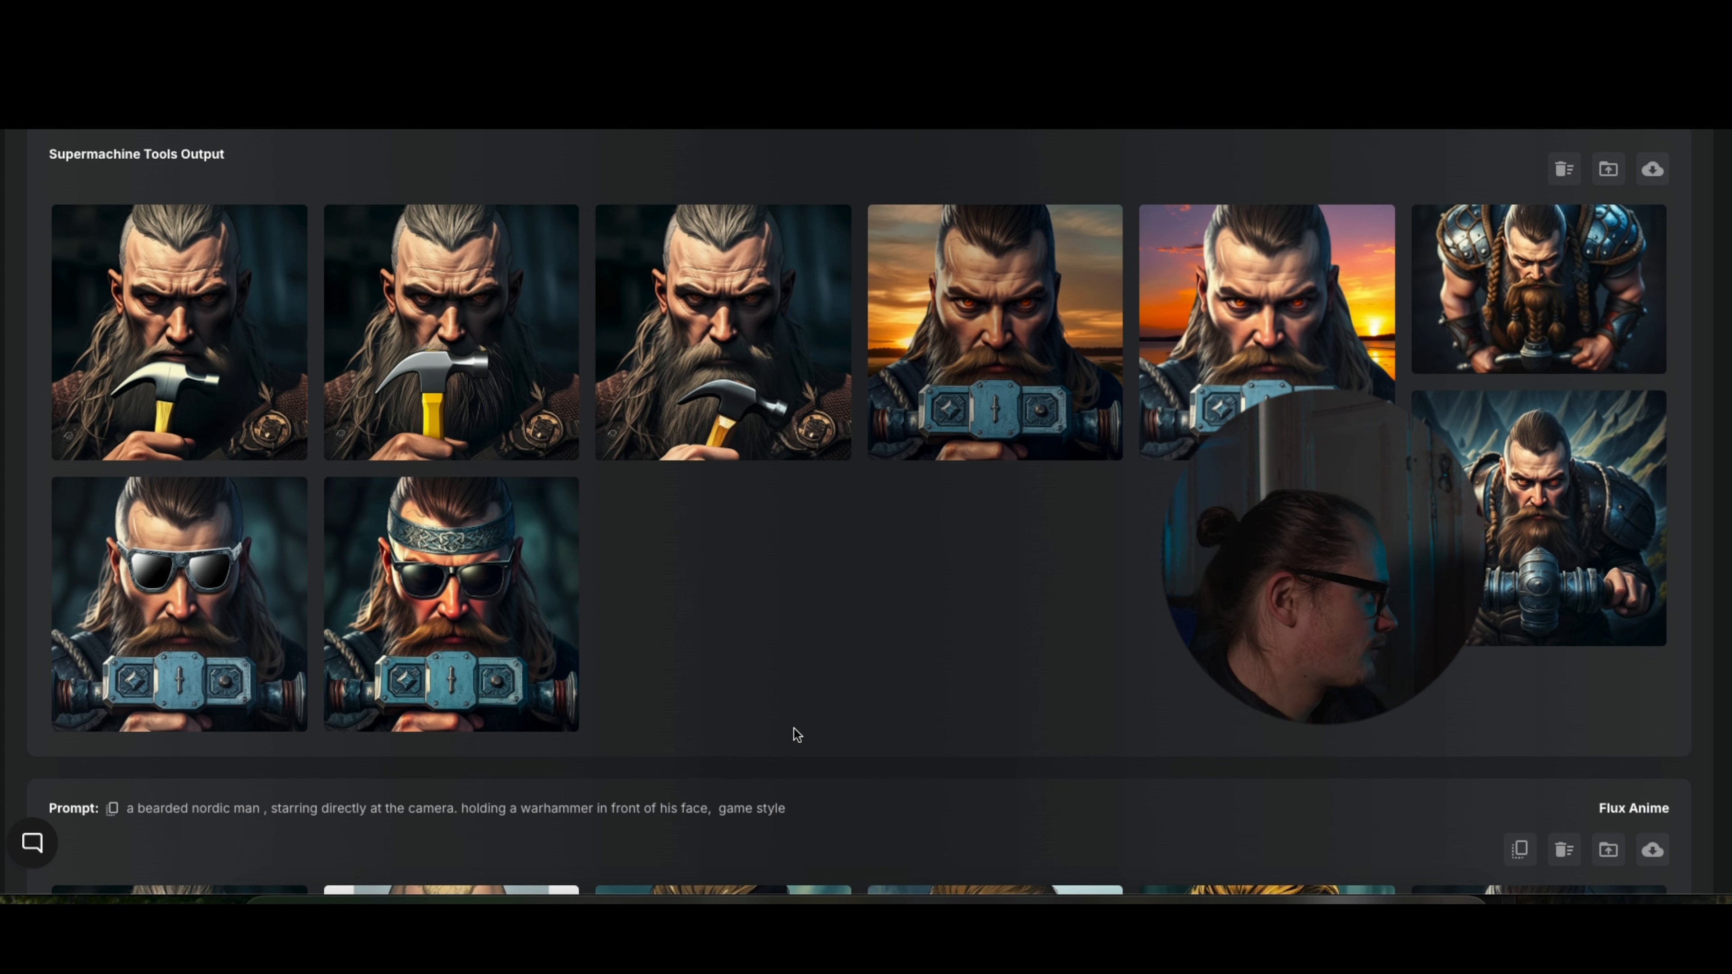
left_click(133, 516)
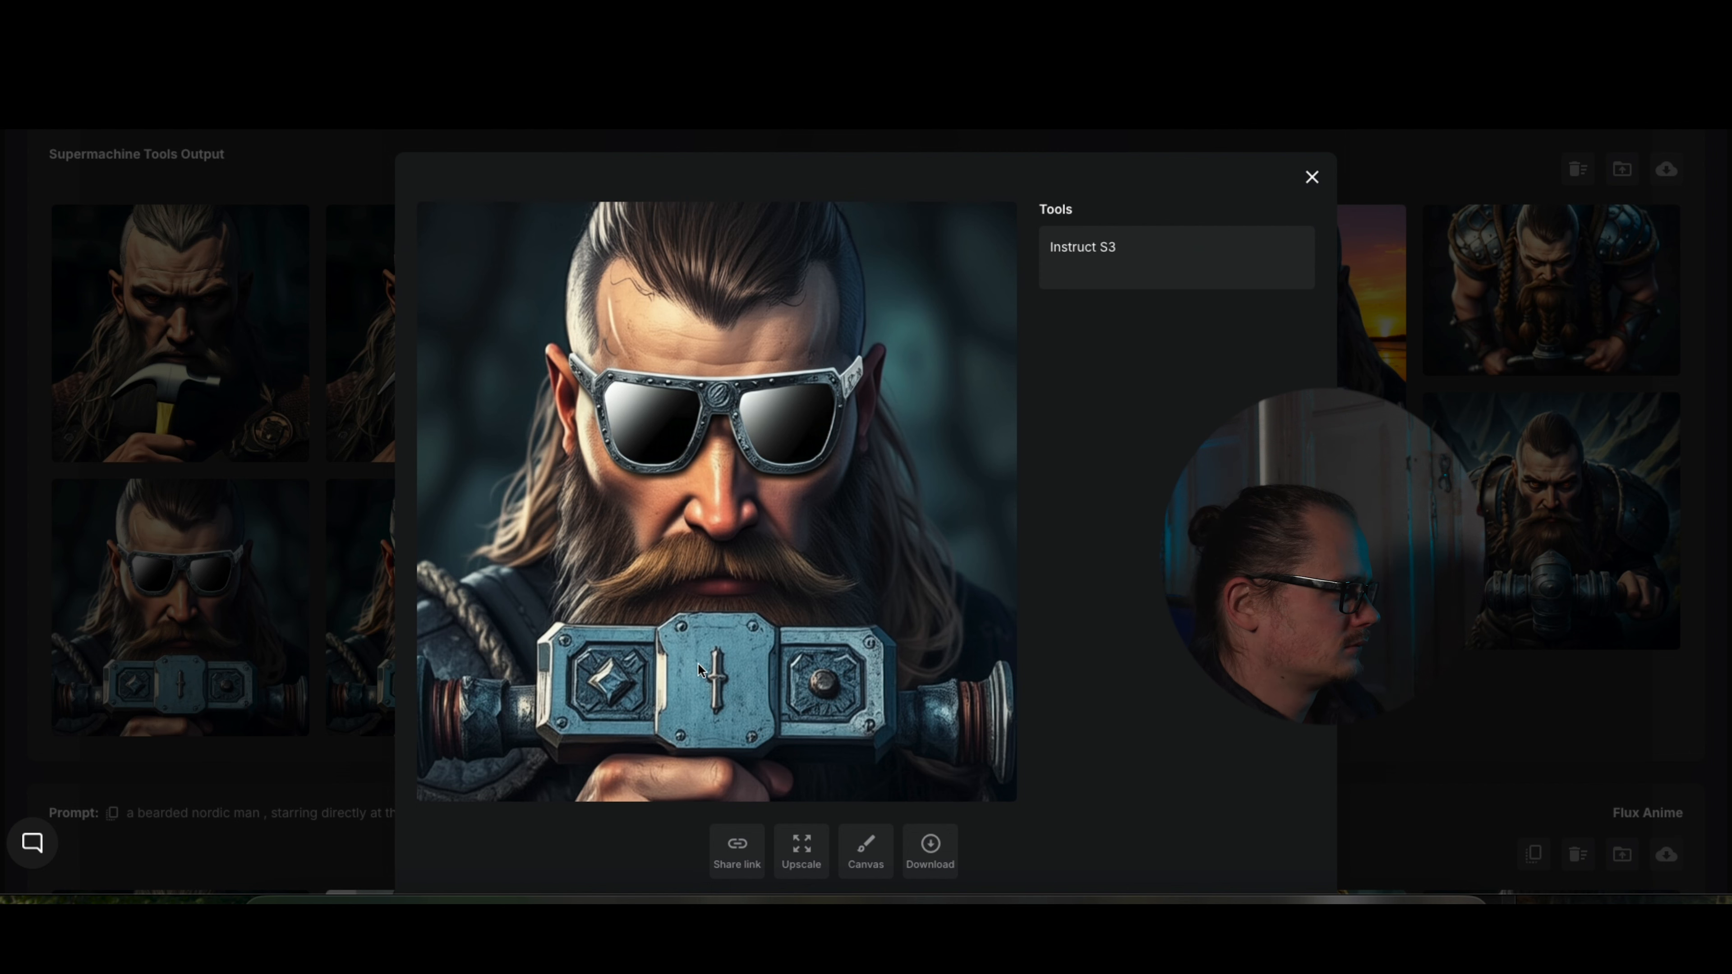
left_click(1430, 361)
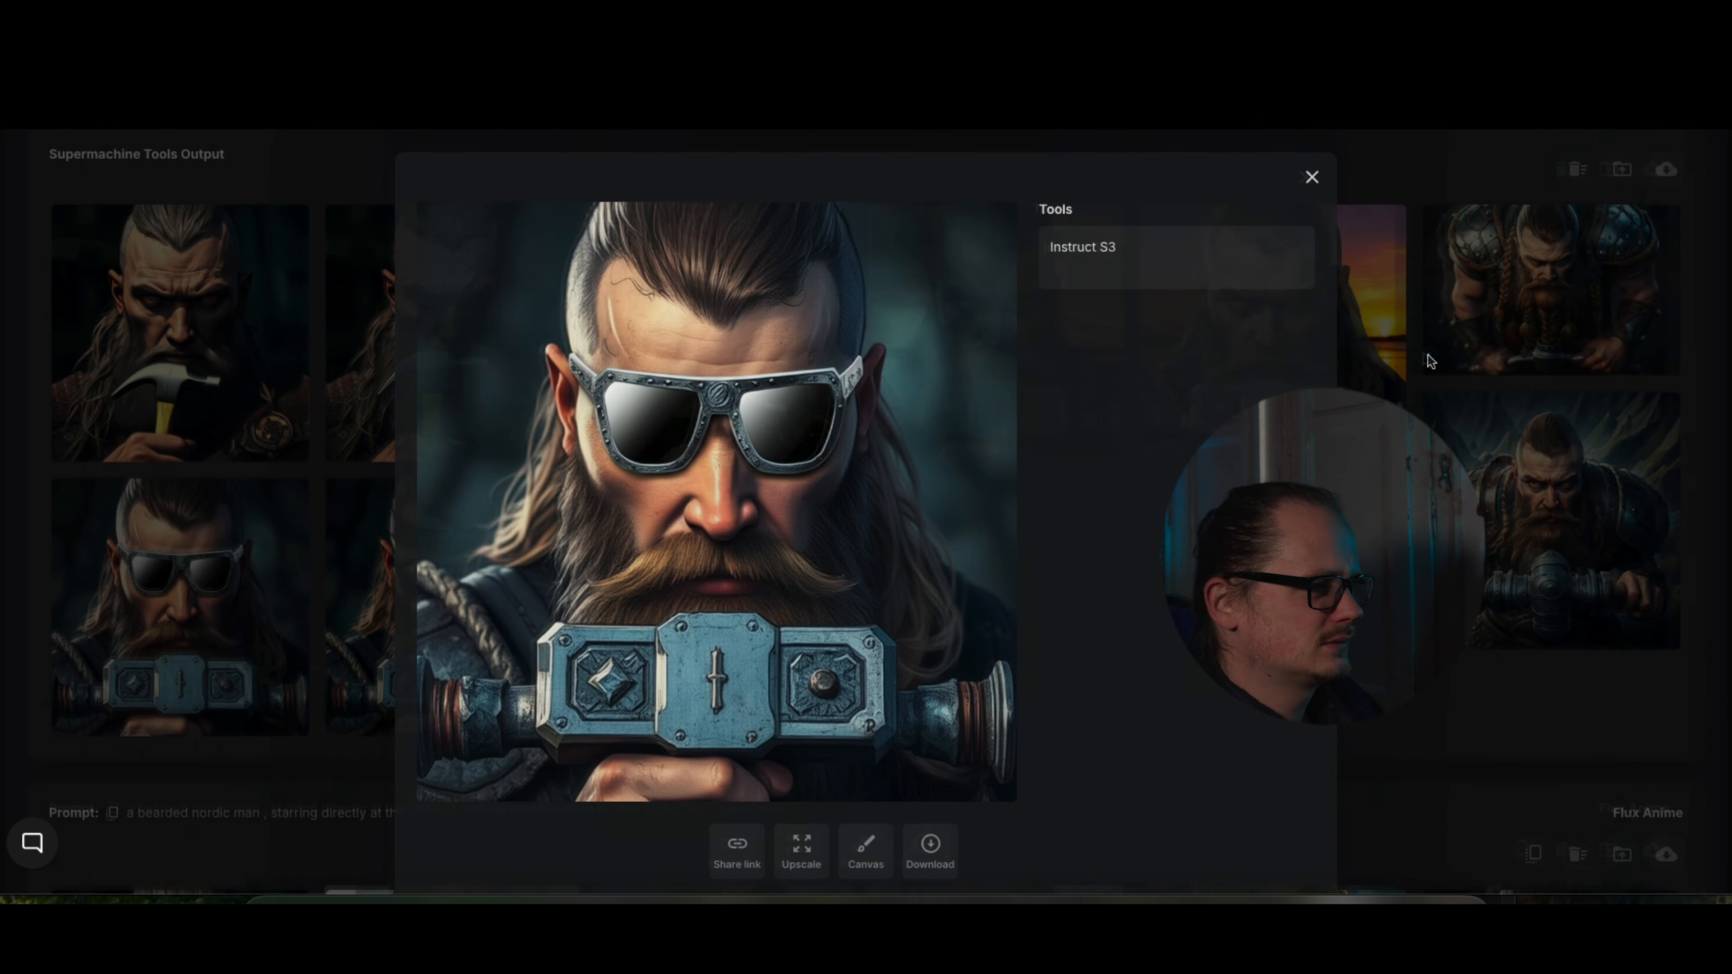
scroll(1430, 360, "up", 10)
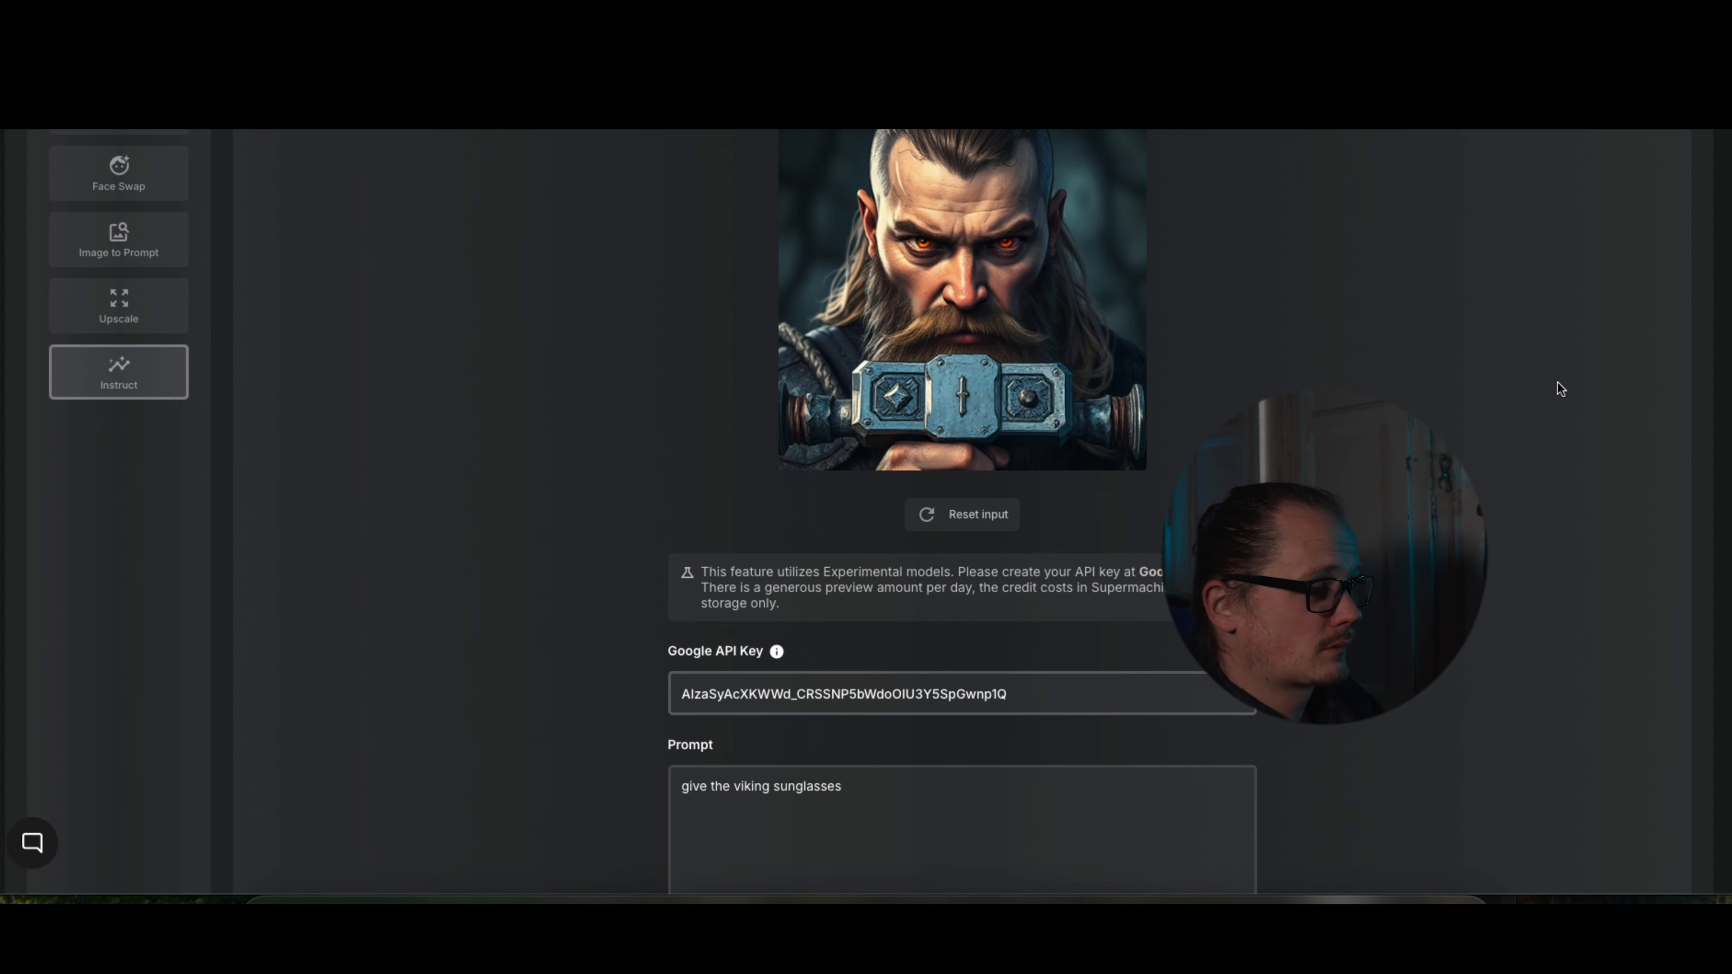
scroll(1561, 388, "down", 2)
scroll(1500, 392, "up", 5)
scroll(1410, 398, "down", 1)
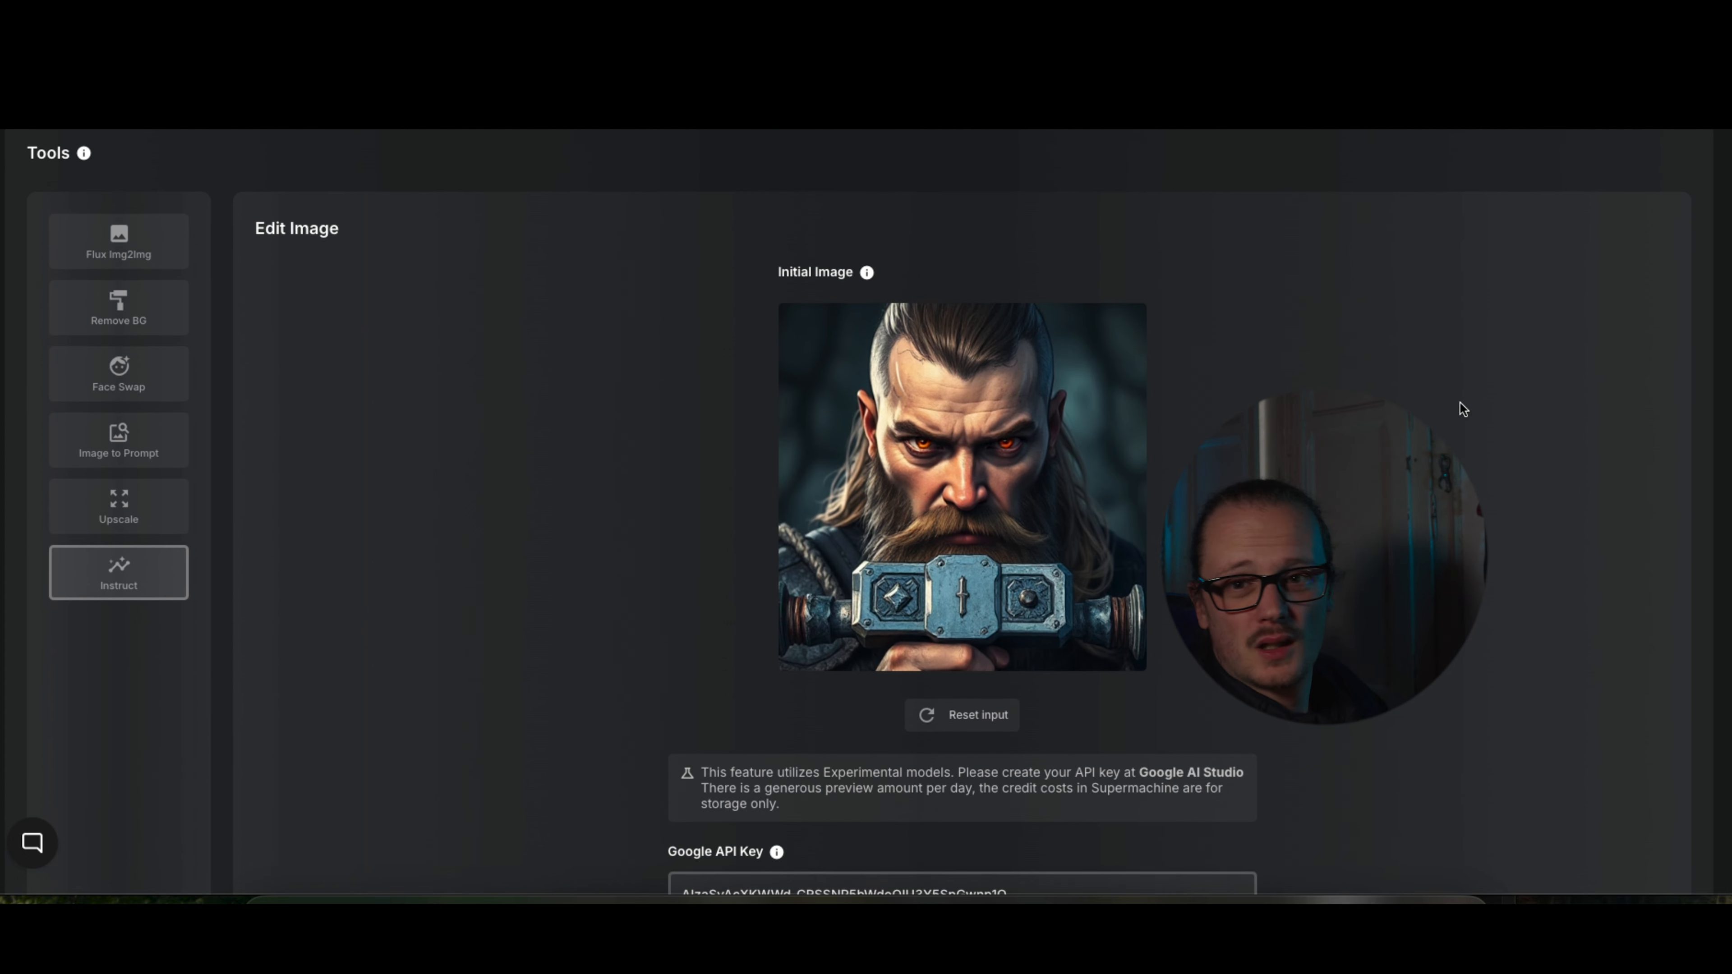